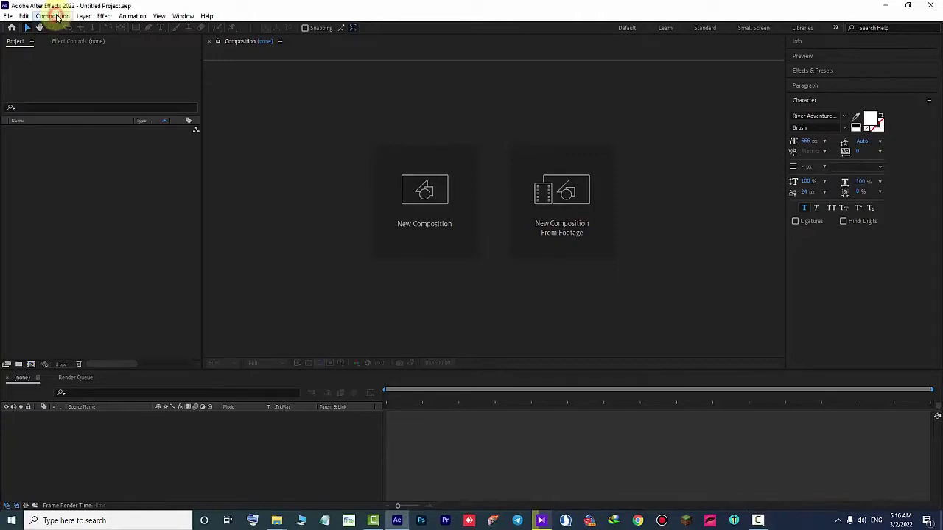
Step: Create a composition named Fire with the HDTV 1080 29.97 preset and 0;00;18;00 duration
click(55, 16)
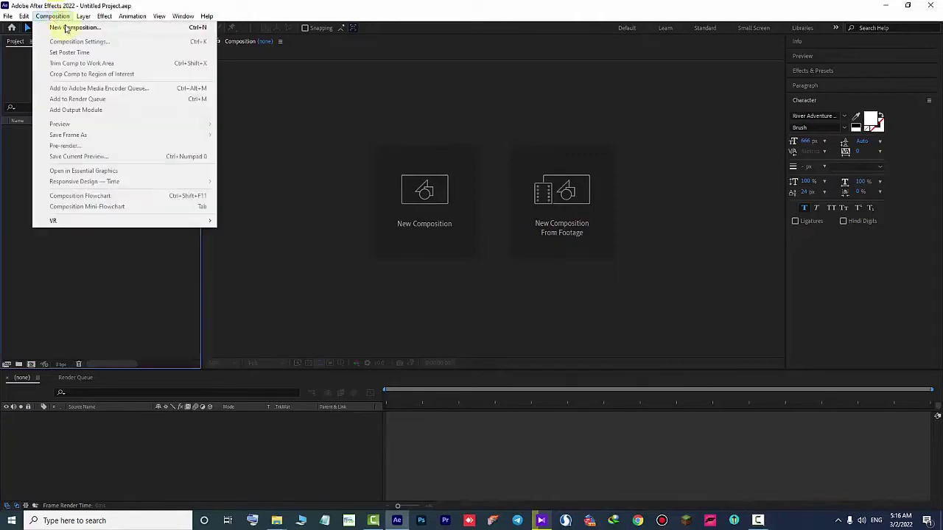
click(172, 28)
drag(324, 180, 548, 135)
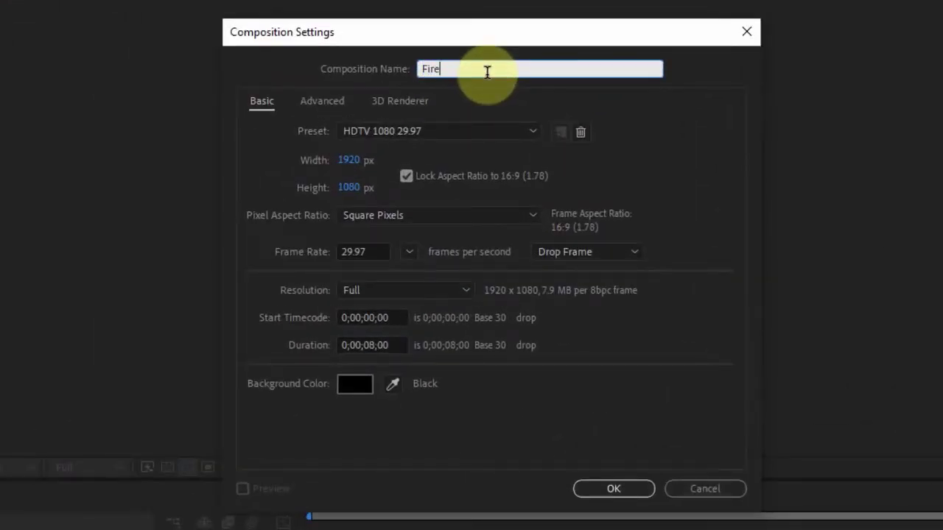
click(441, 128)
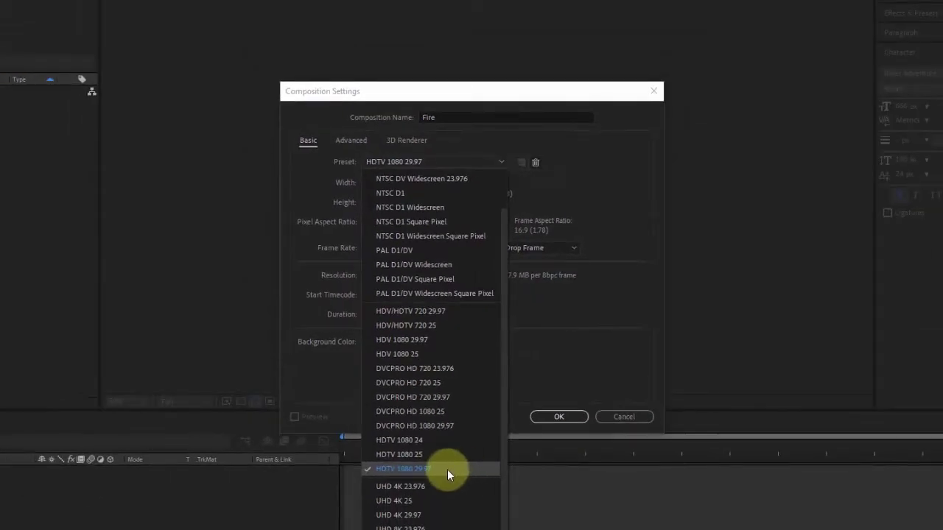
click(447, 469)
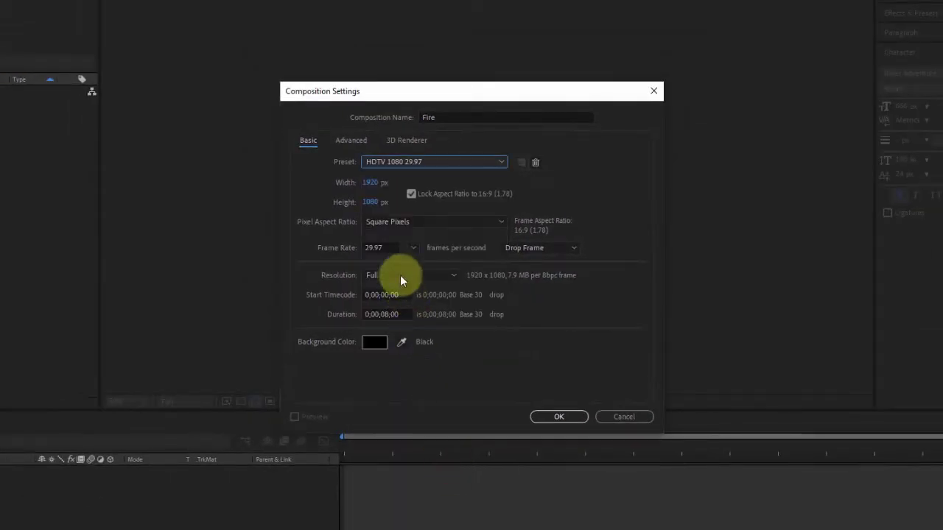
click(383, 314)
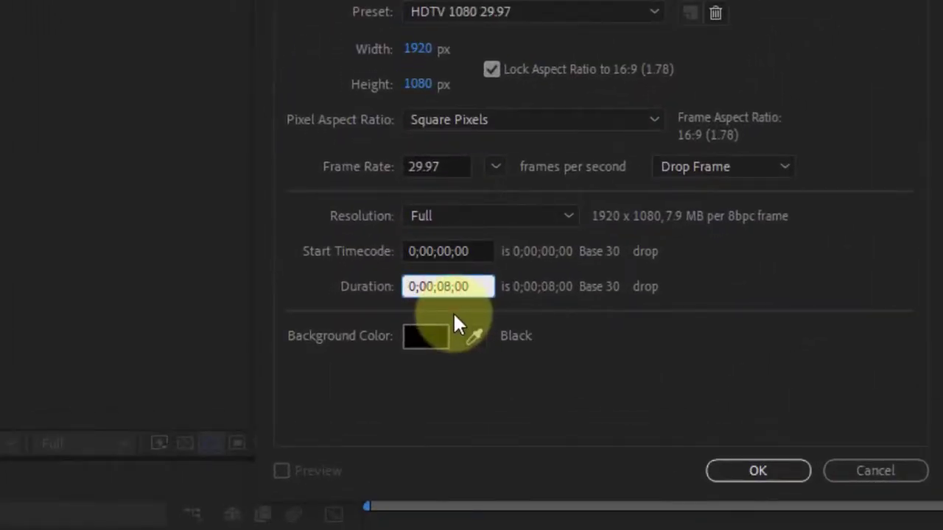
text(1)
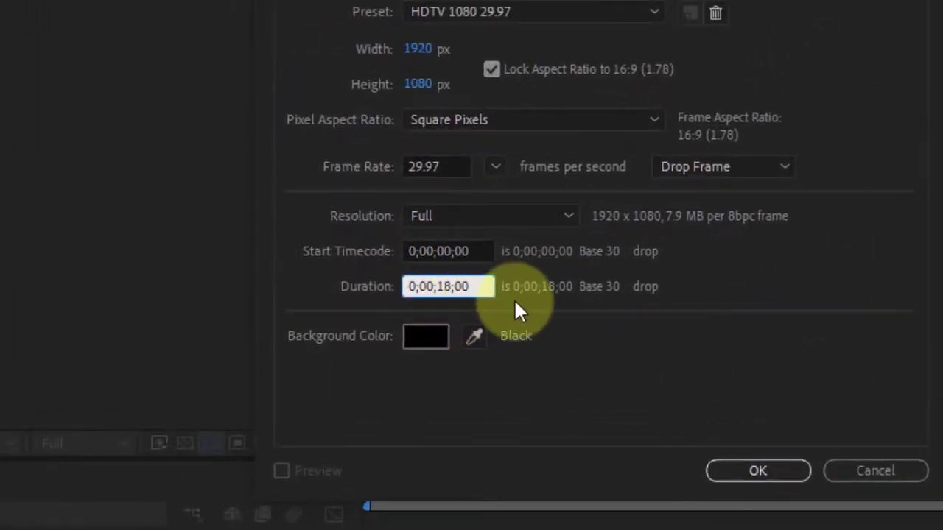
click(485, 285)
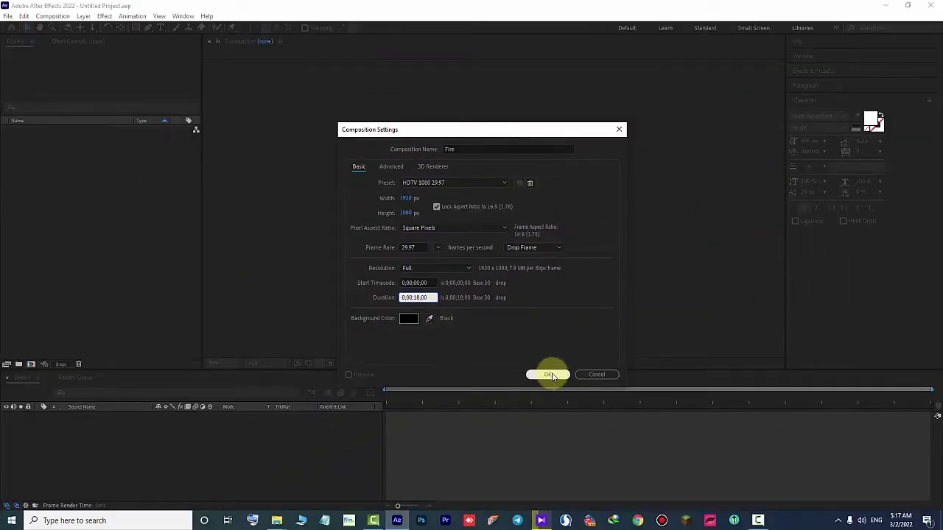
click(548, 375)
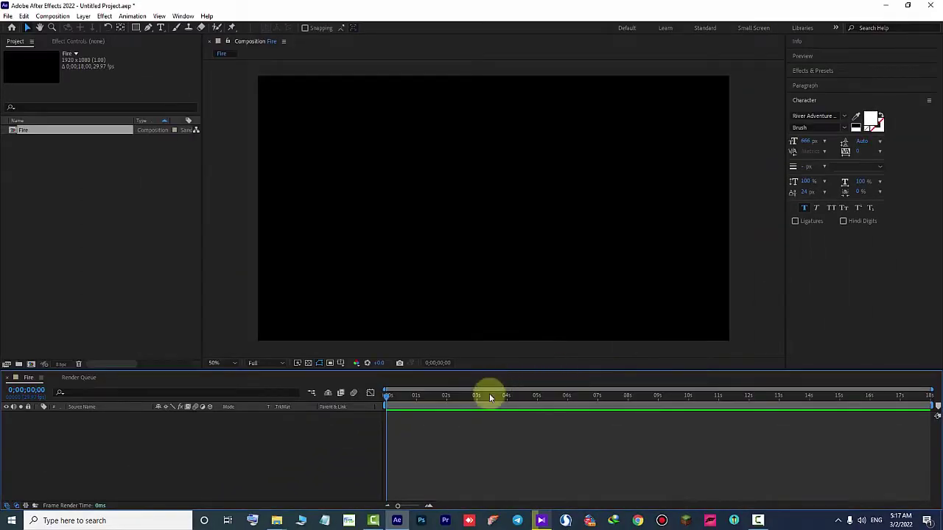
Step: Add a text layer reading 'fire' and drag it down toward the frame centre
right_click(350, 437)
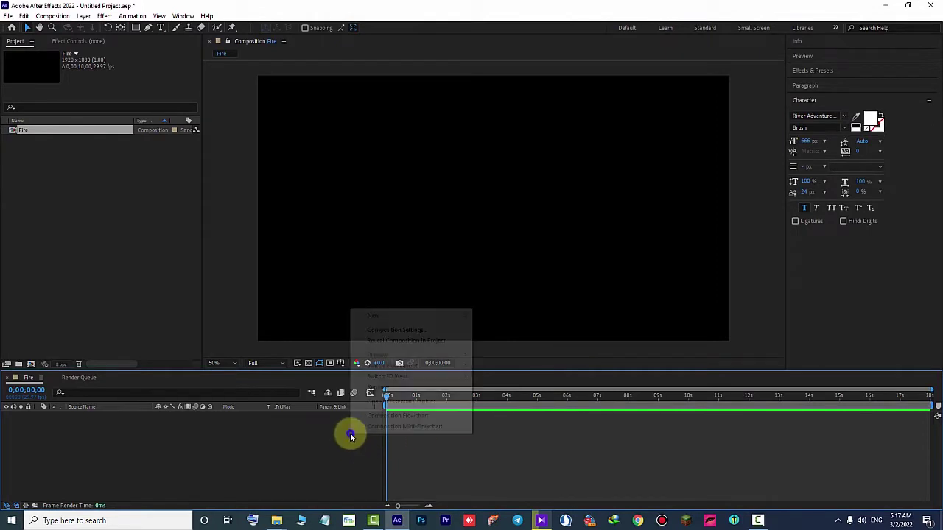
click(391, 316)
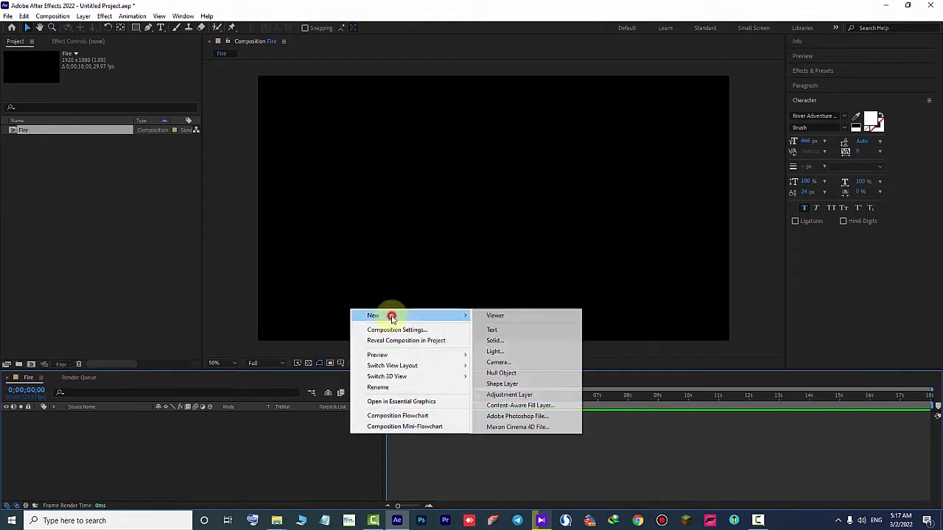
click(518, 331)
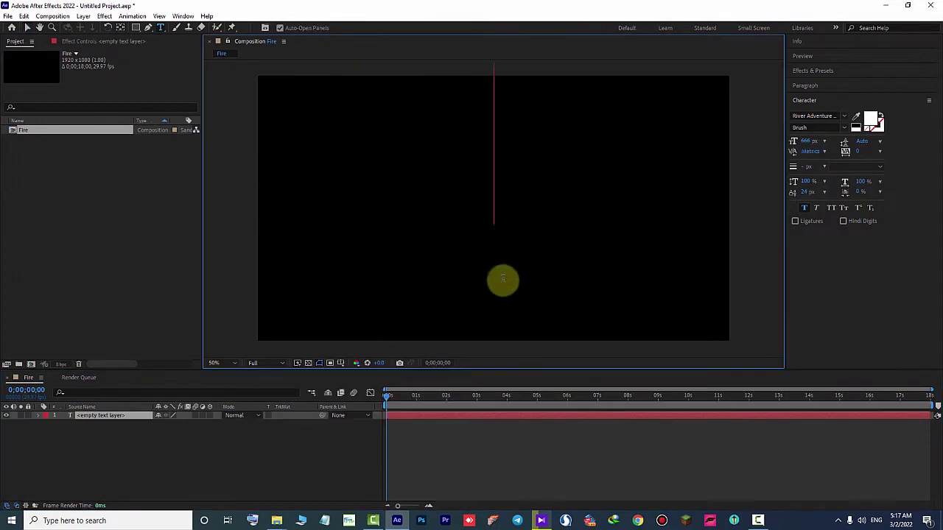
text(fi)
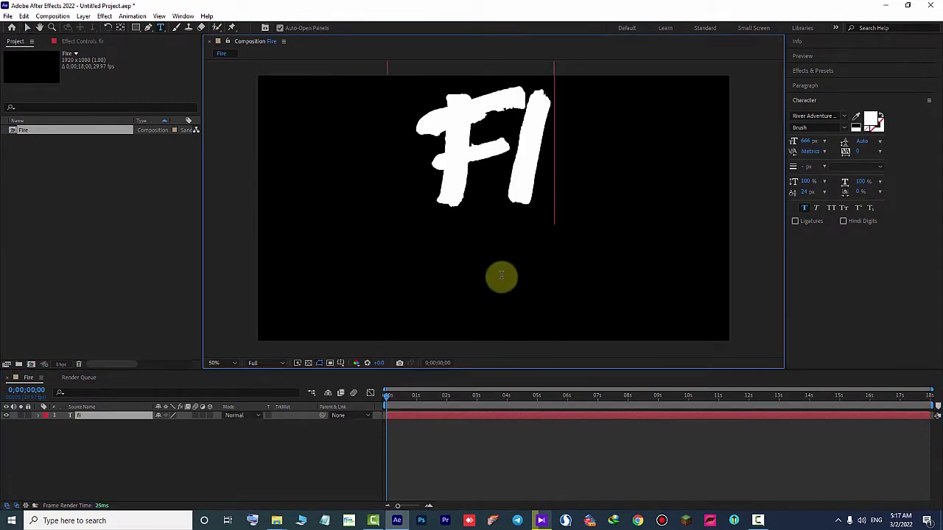
text(re)
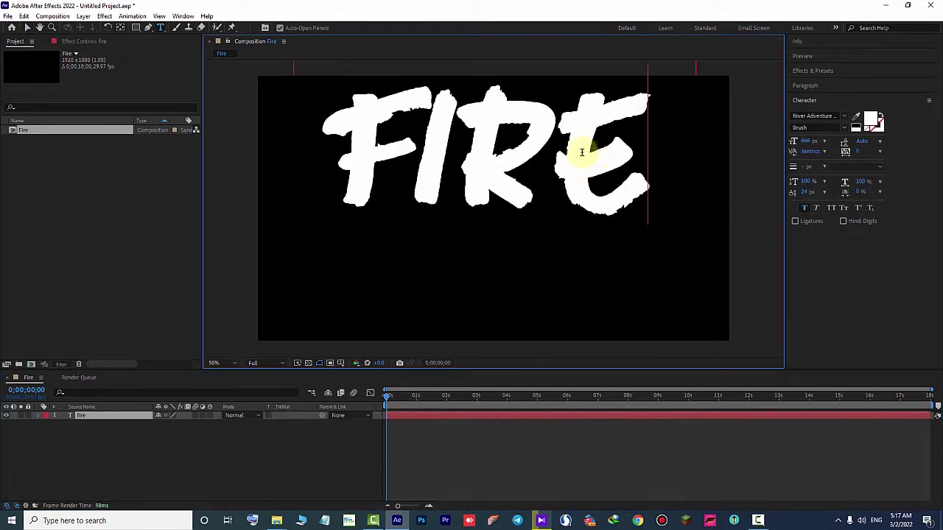
click(27, 27)
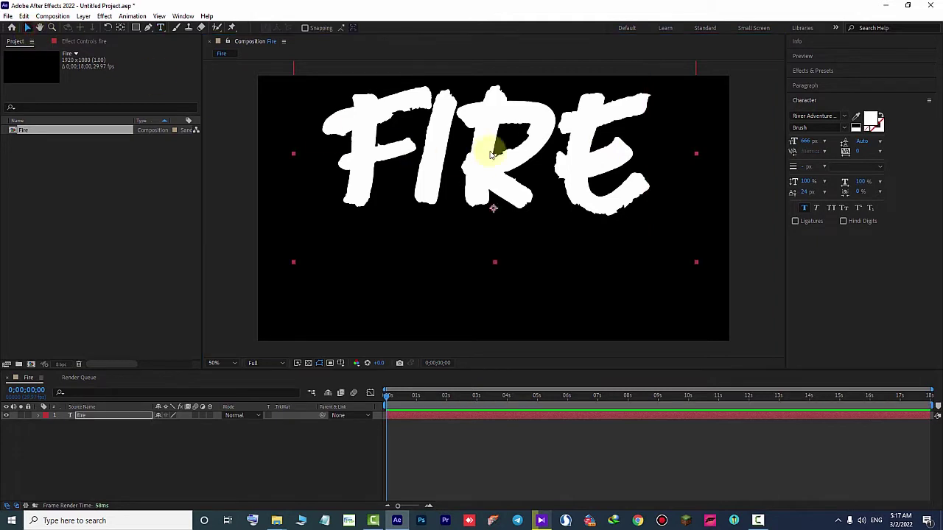
mouse_move(523, 172)
mouse_down()
mouse_move(535, 229)
mouse_move(532, 218)
mouse_up()
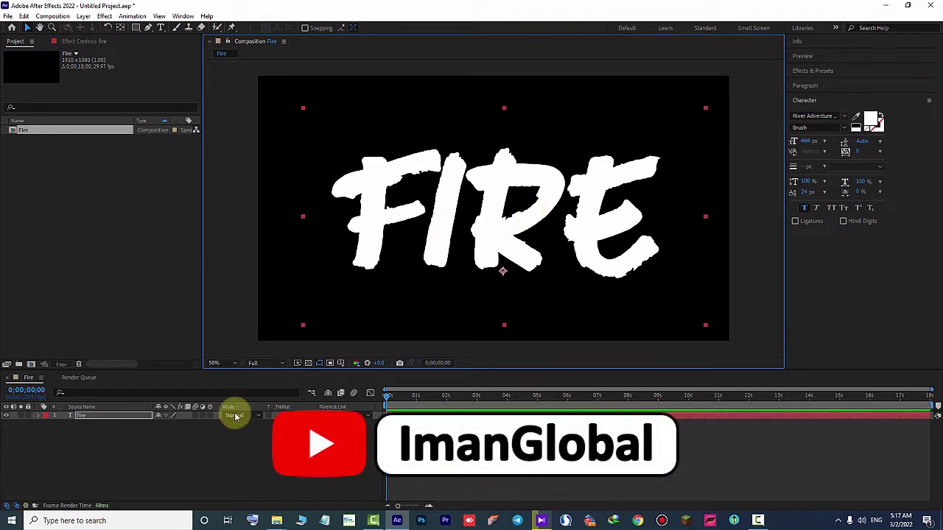
Step: Change the FIRE text's font to River Adventure Personal Use
double_click(70, 415)
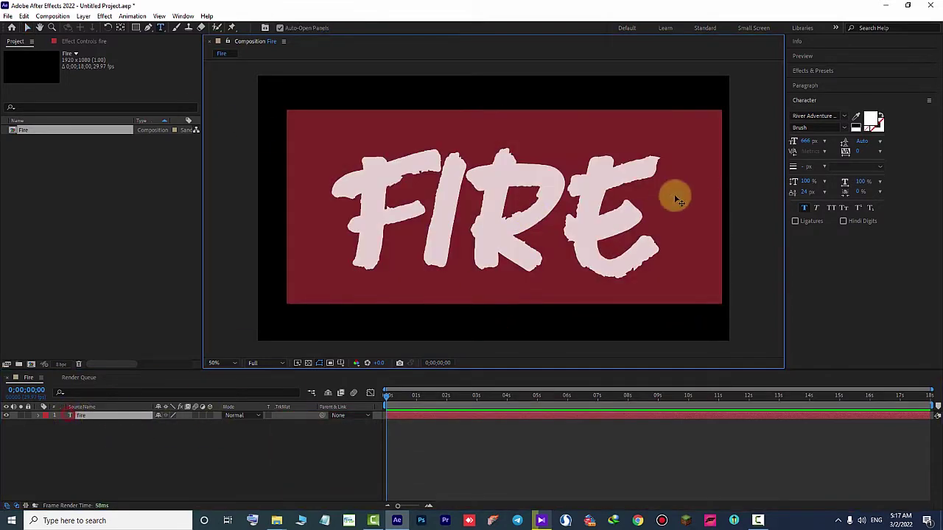
click(832, 117)
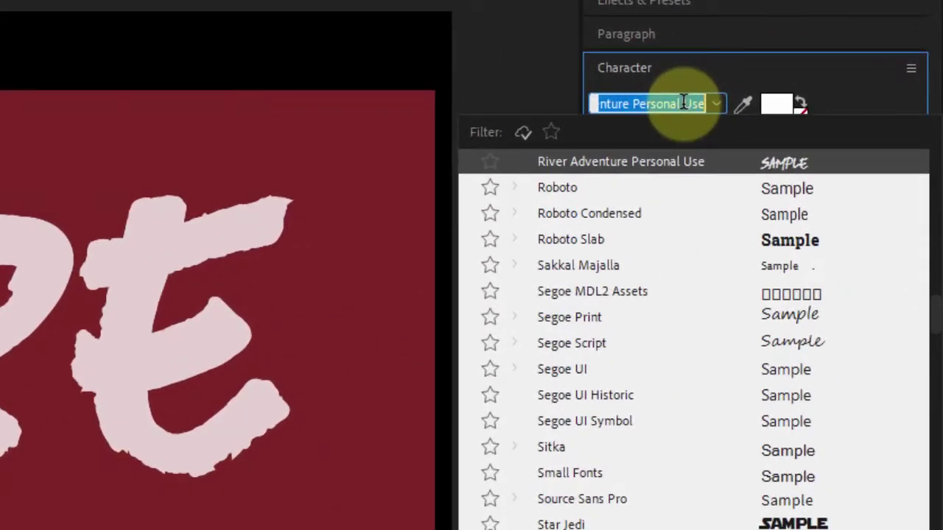
text(river)
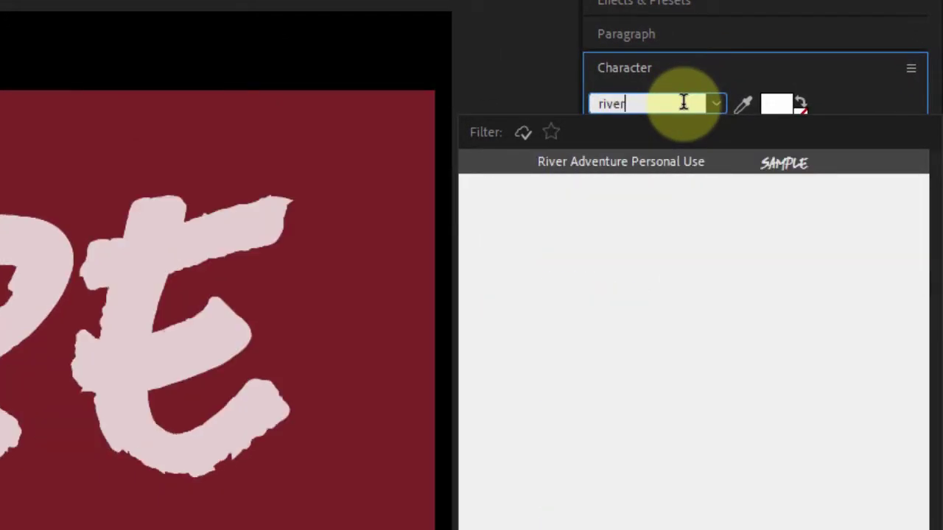
click(561, 165)
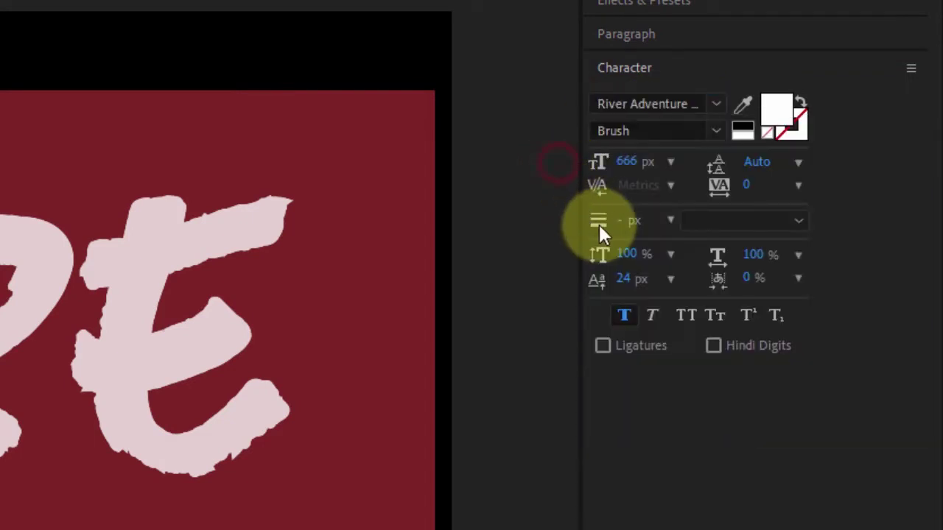
click(713, 103)
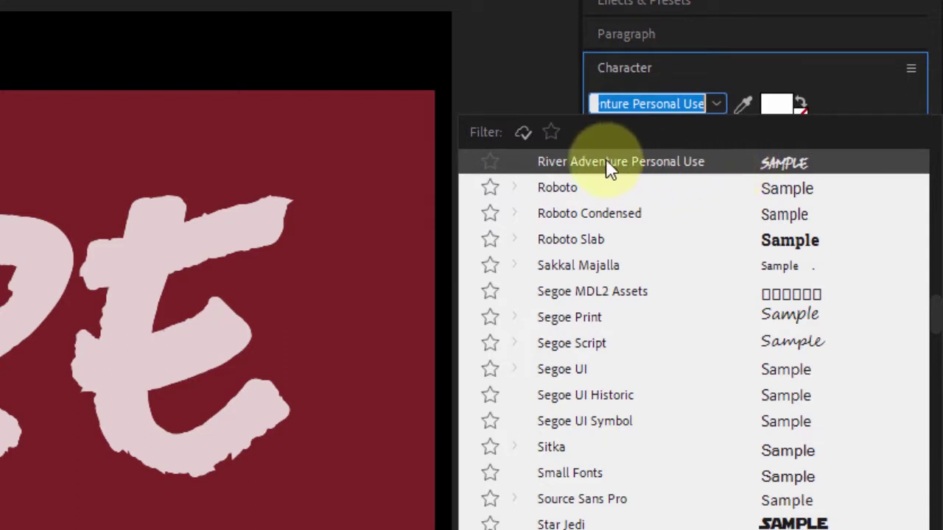
click(715, 103)
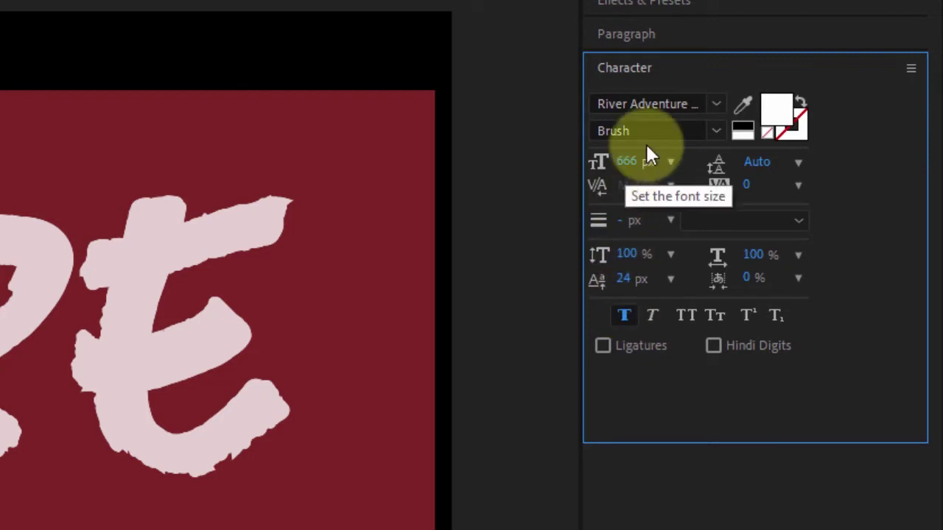
click(625, 315)
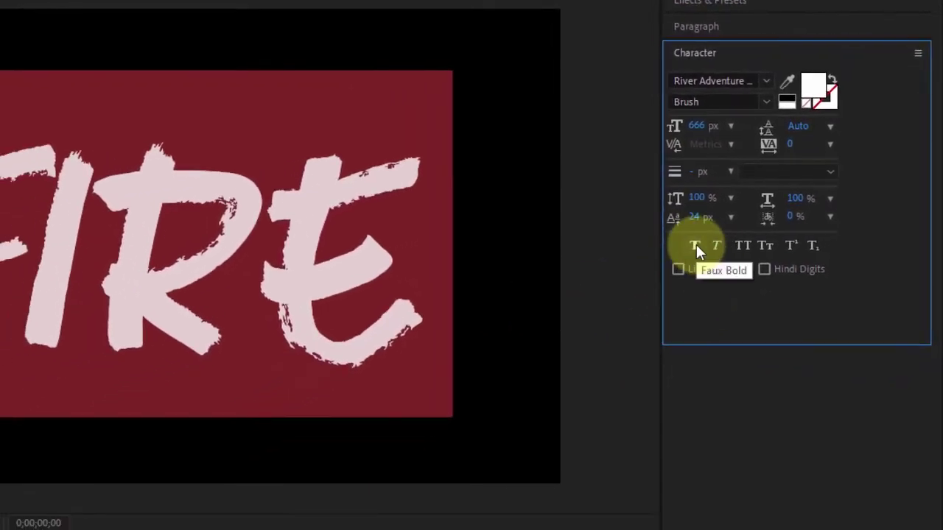
Step: Make FIRE faux bold at 500 px and nudge it slightly upward
click(695, 243)
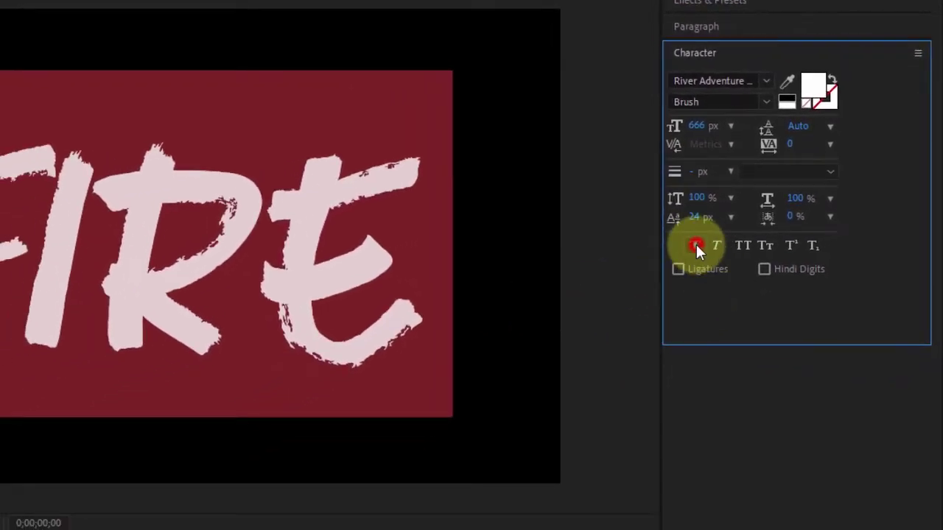
click(696, 244)
click(695, 244)
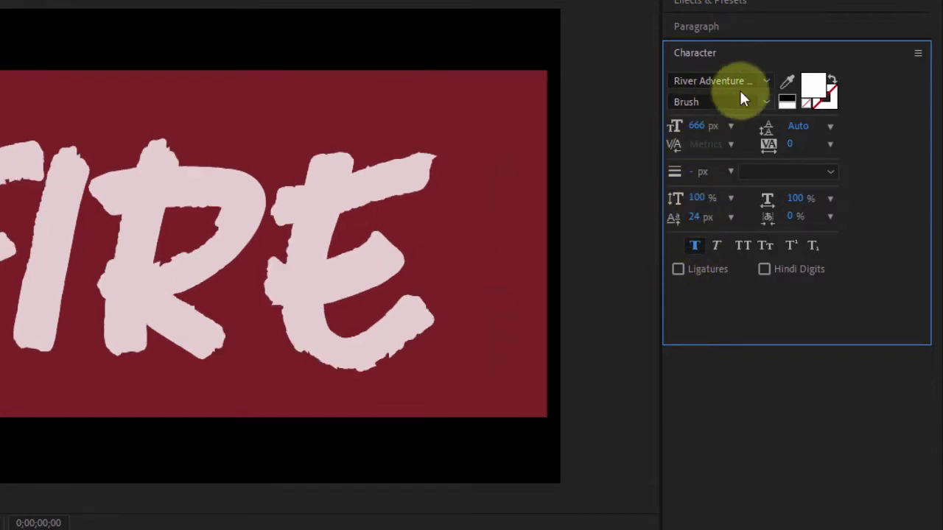
click(693, 131)
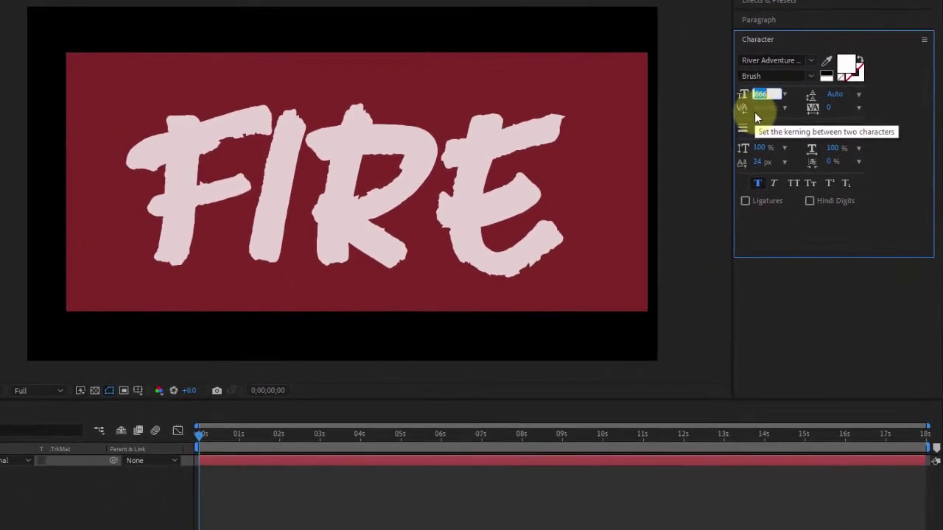
text(5)
key(Return)
key(Return)
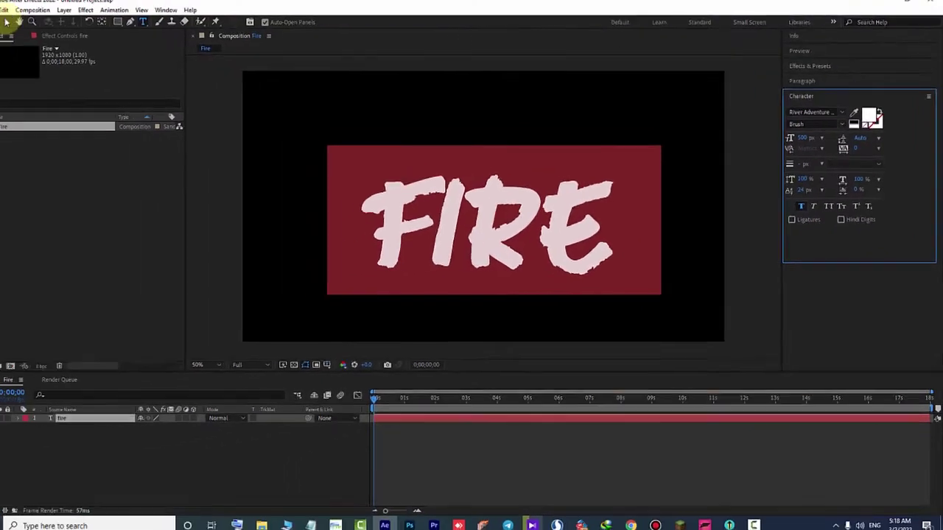
click(27, 27)
drag(526, 205, 520, 180)
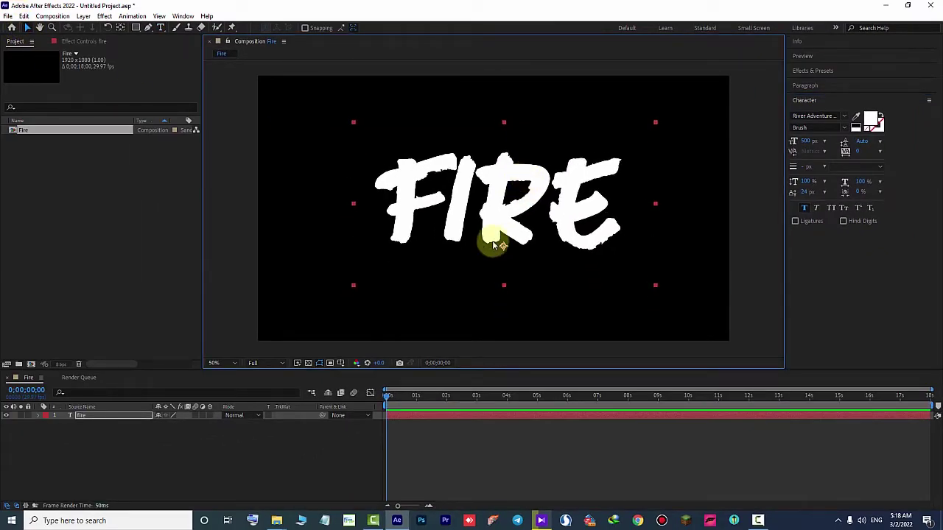
Step: Create a black solid named Back and move it below the fire text layer
click(221, 445)
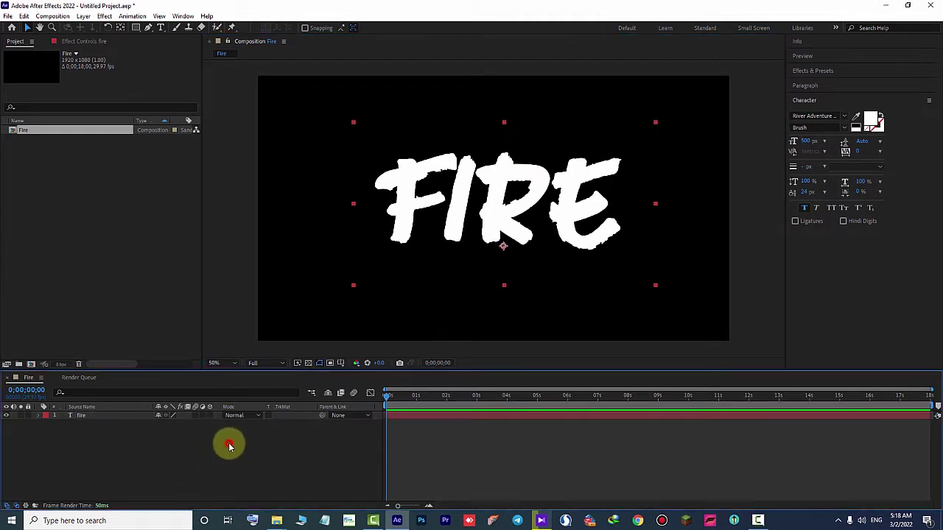
right_click(308, 443)
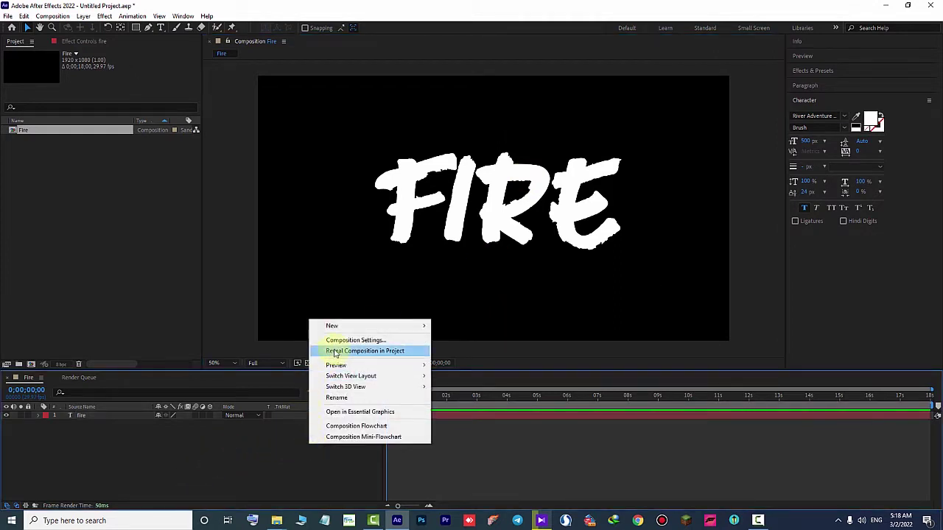
mouse_move(374, 326)
click(464, 353)
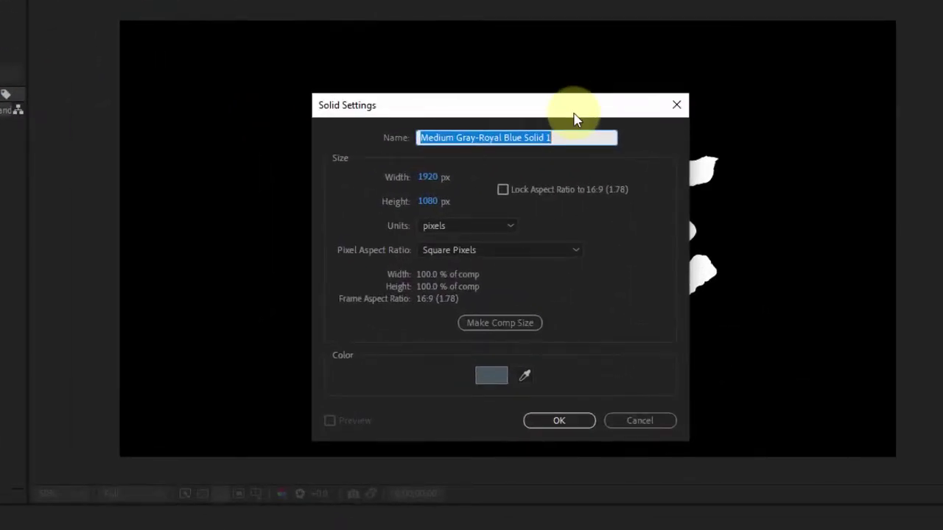
text(Back)
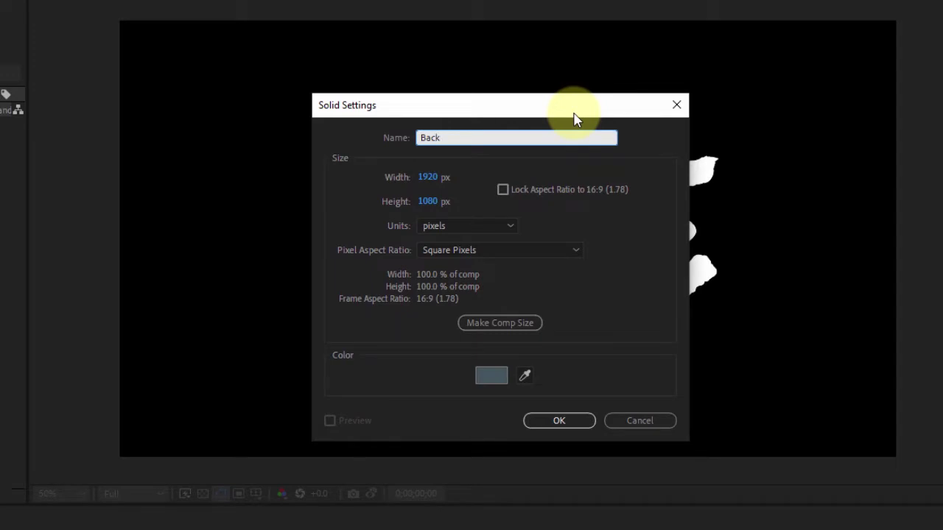
click(497, 374)
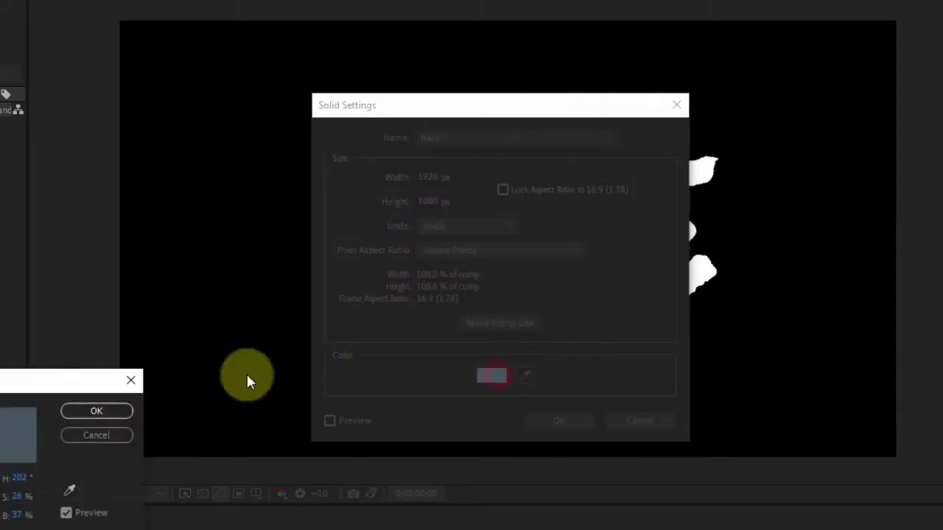
mouse_move(47, 381)
mouse_down()
mouse_move(659, 226)
mouse_move(688, 143)
mouse_up()
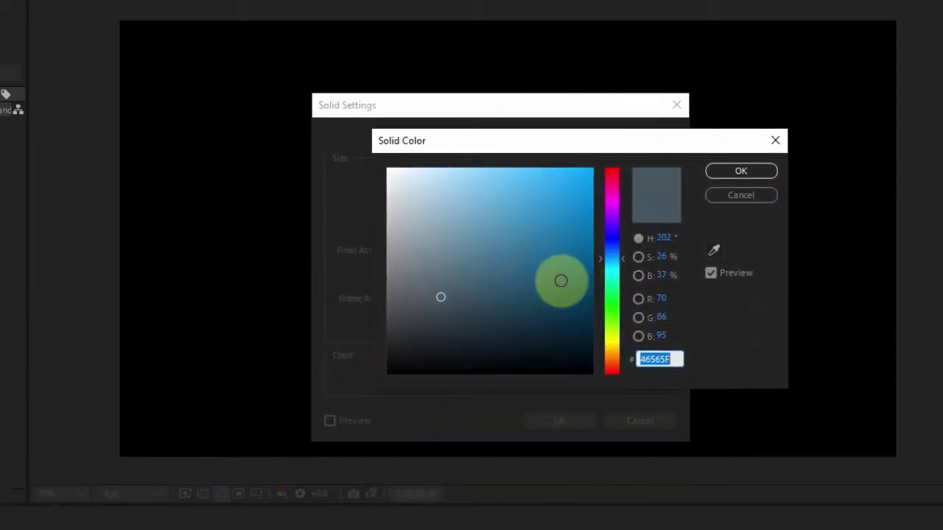
drag(553, 294, 606, 377)
click(740, 172)
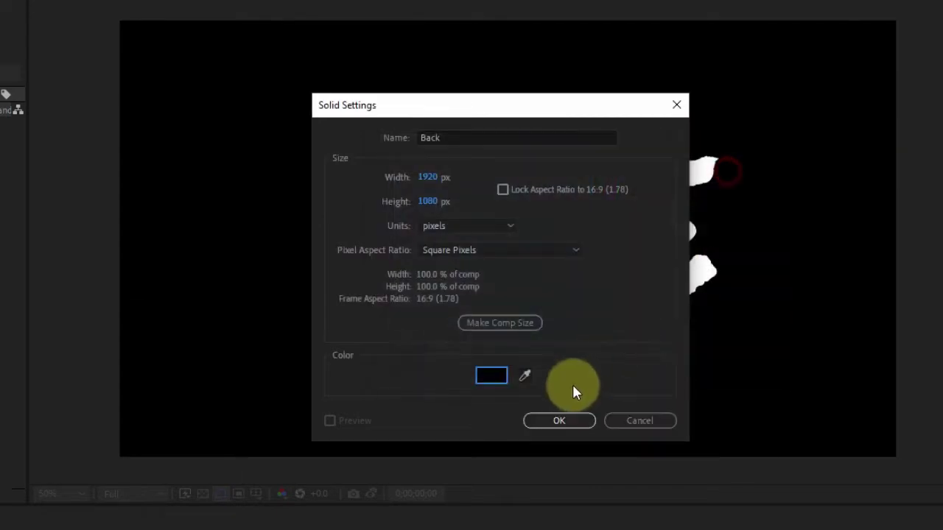
click(561, 421)
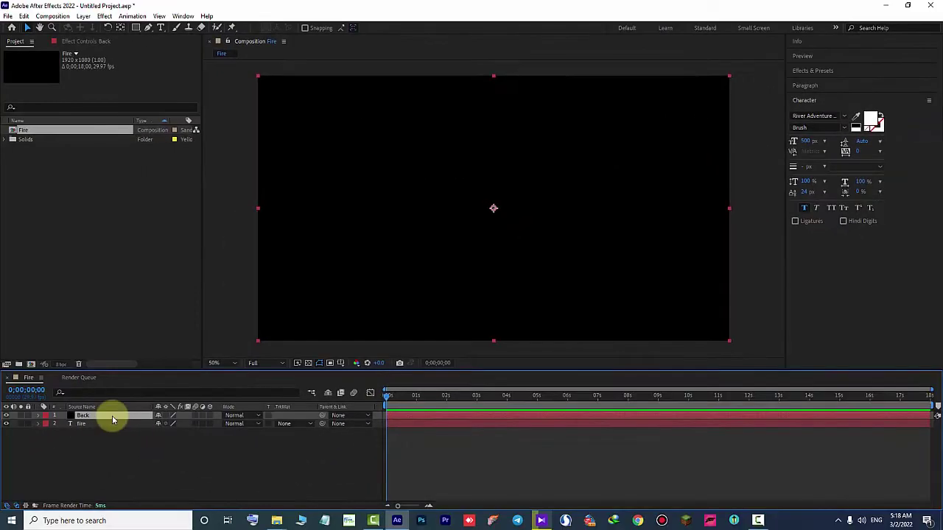
drag(127, 415, 118, 444)
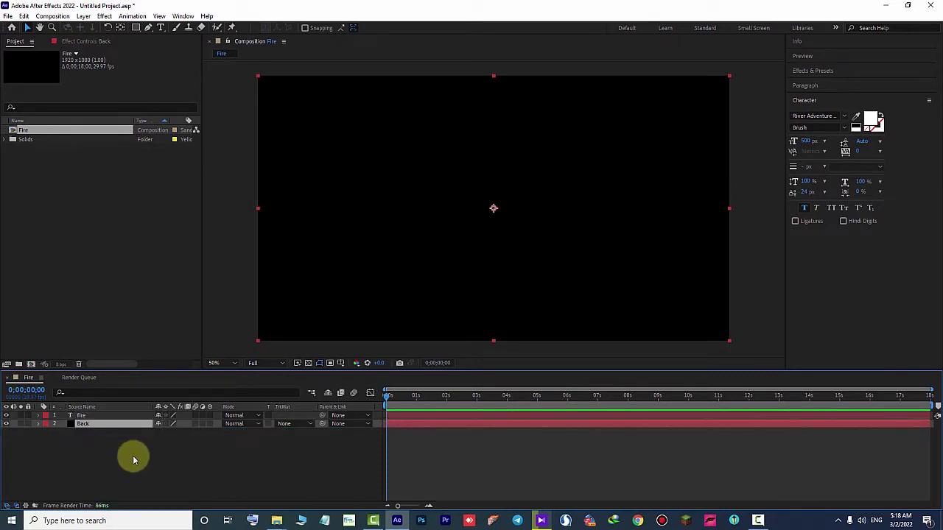
Step: Create a comp-sized 1920x1080 black solid named Saber
right_click(294, 451)
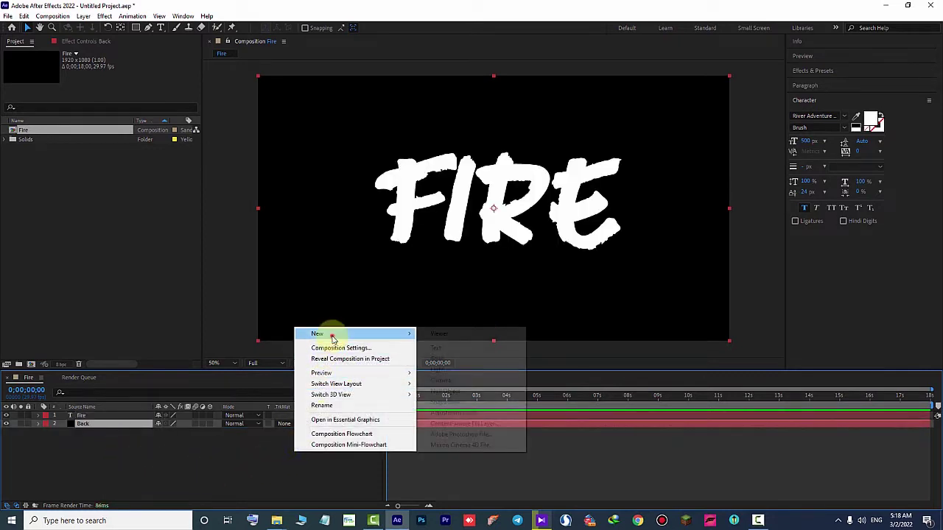
mouse_move(329, 332)
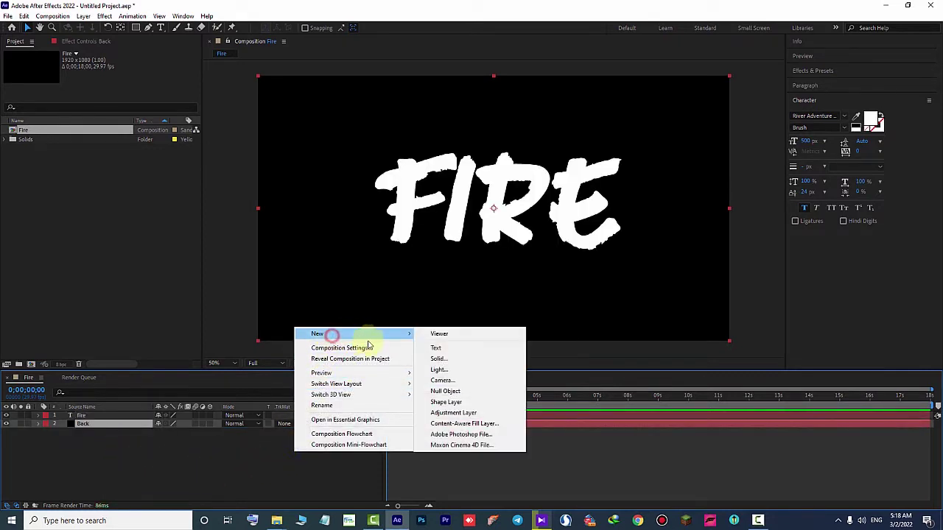
click(462, 361)
text(Saber)
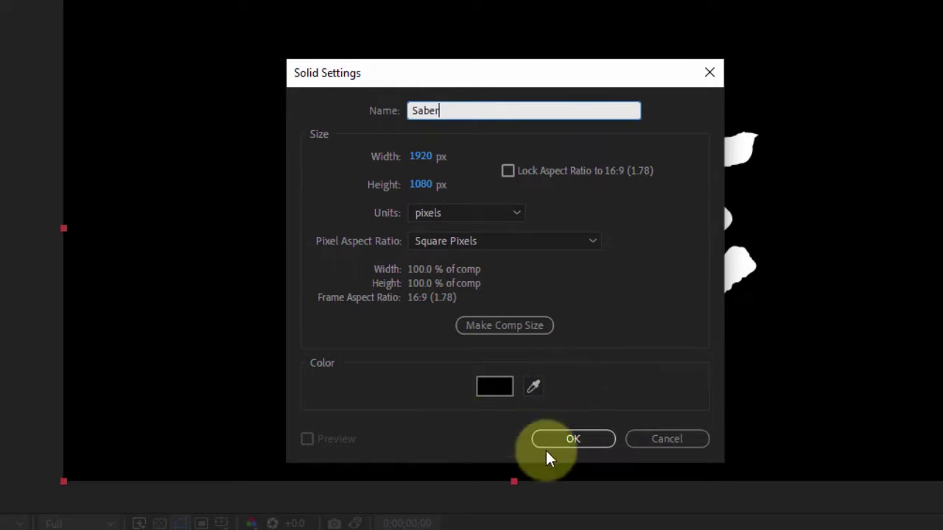
click(534, 326)
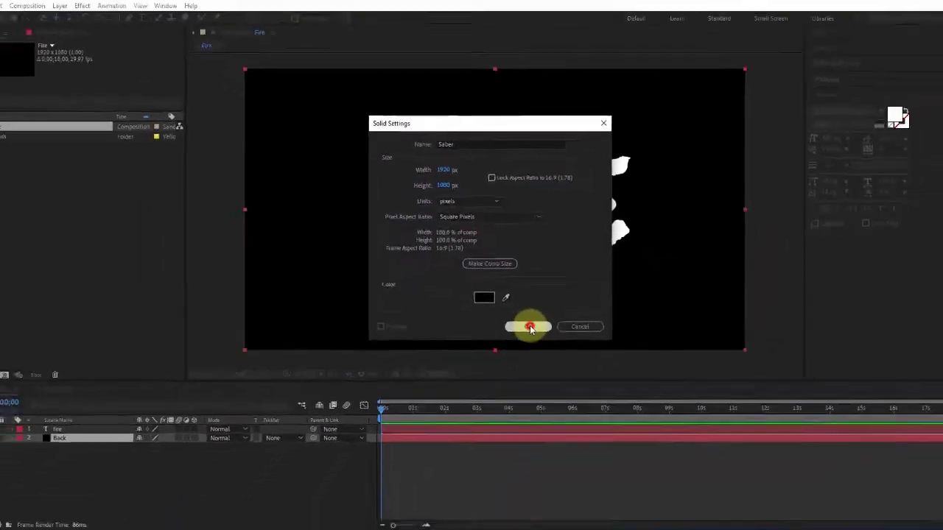
click(573, 439)
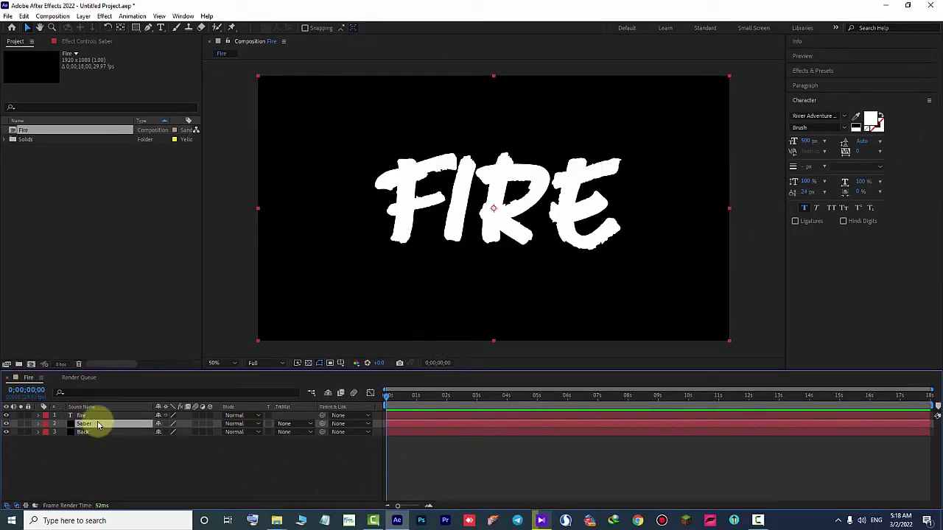
Step: Turn off visibility of the fire text layer
click(7, 416)
click(6, 415)
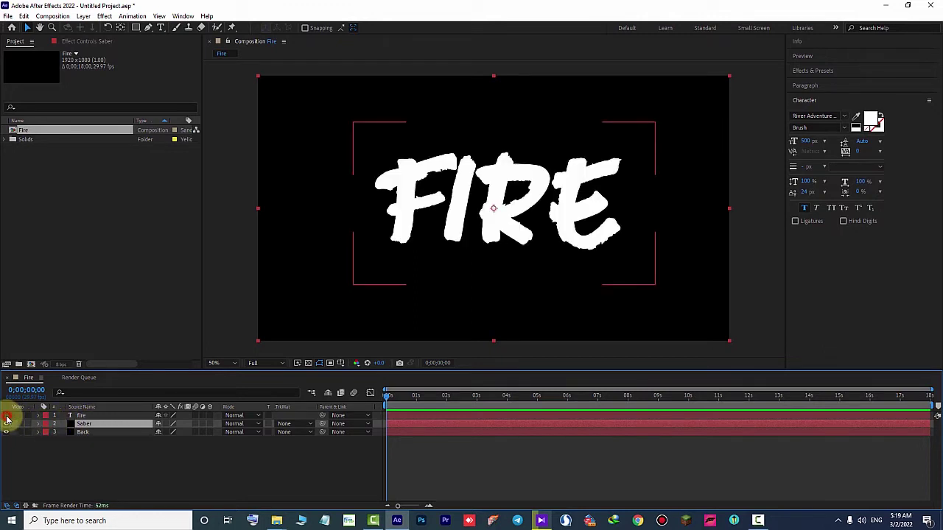
click(7, 415)
click(6, 416)
click(7, 415)
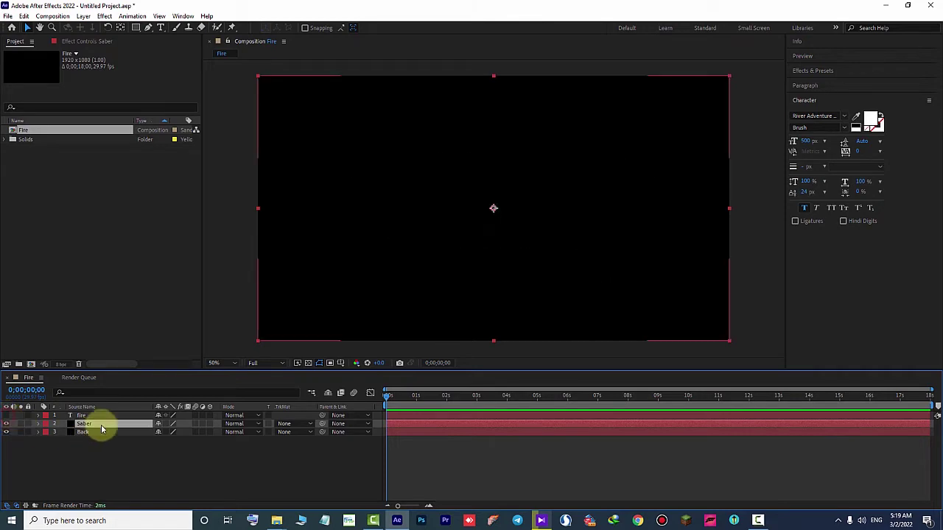
Step: Apply Video Copilot Saber to the Saber layer and expand its Customize Core settings
click(105, 17)
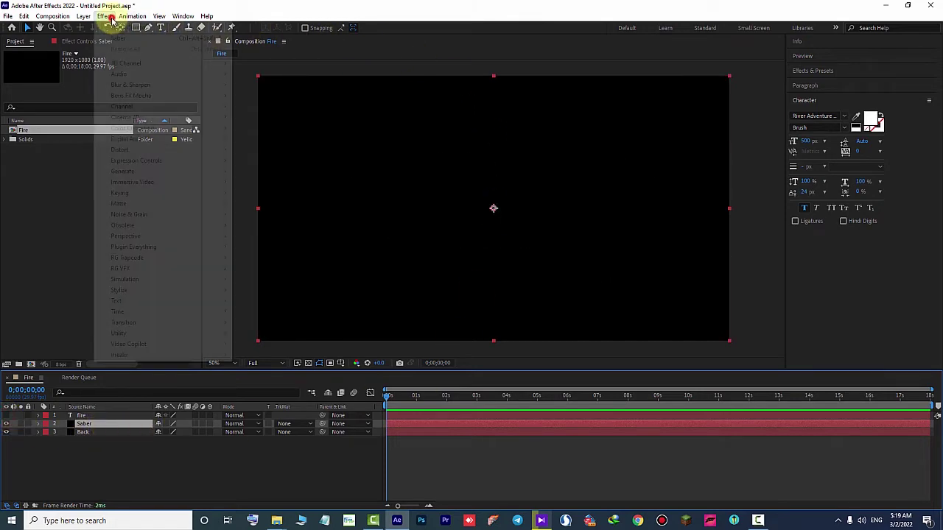
mouse_move(176, 345)
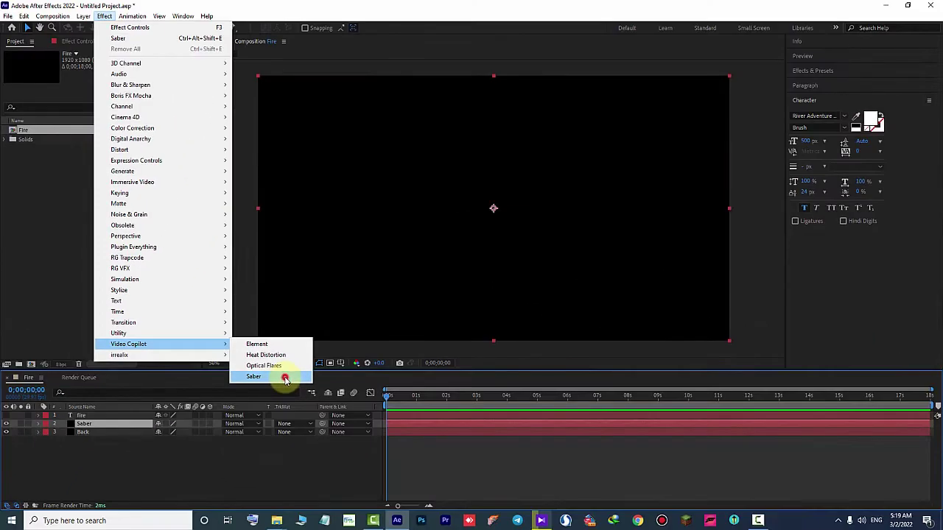
click(285, 378)
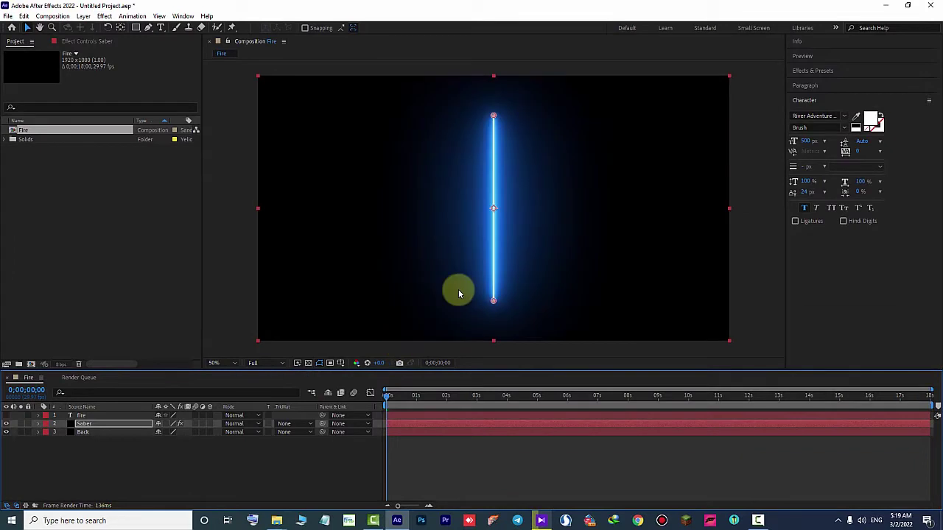
click(91, 43)
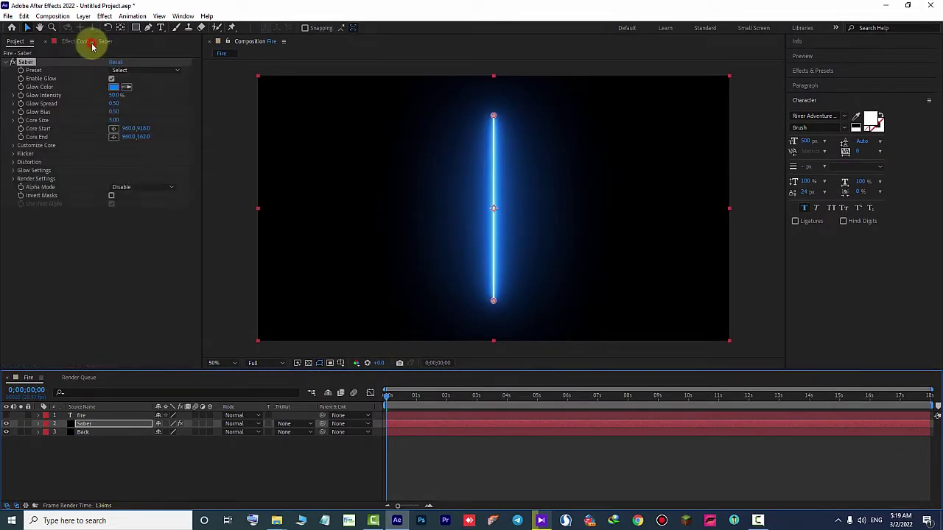
click(13, 145)
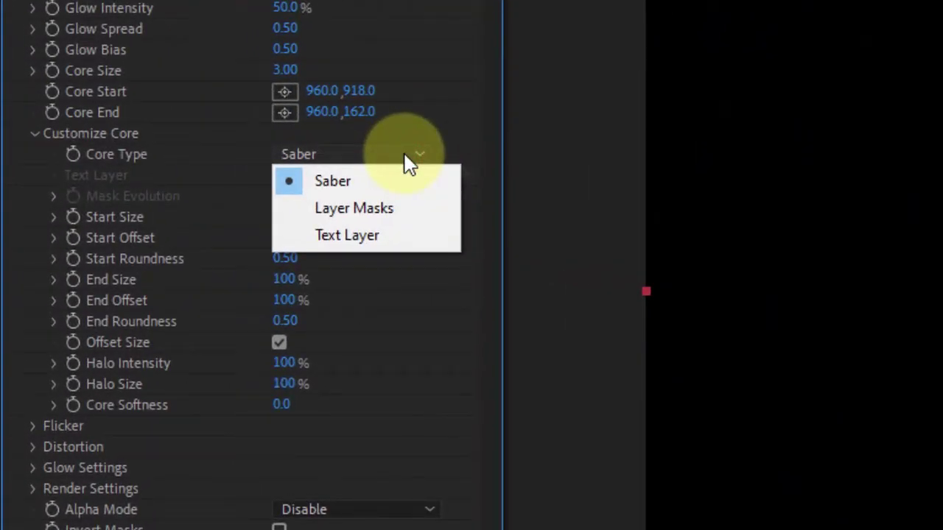
Step: Set Saber's Core Type to Text Layer with '1. fire' as the source layer
click(401, 237)
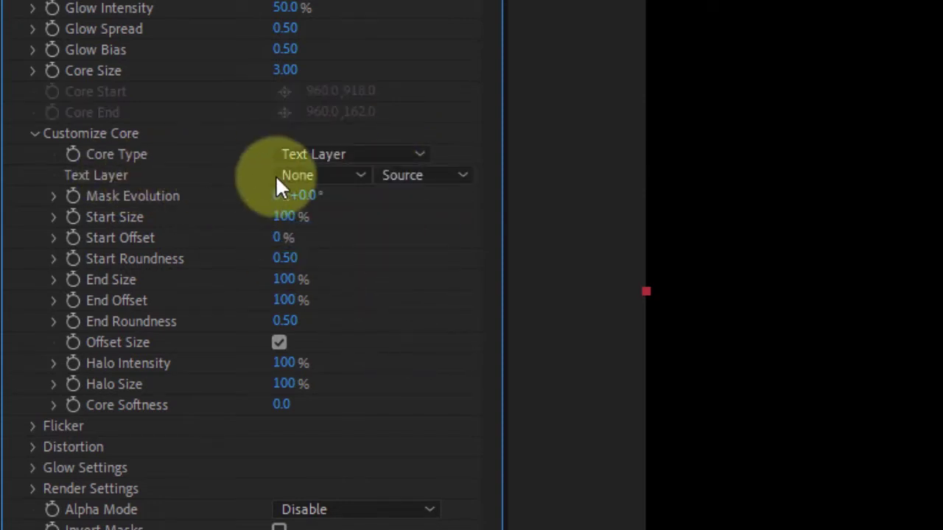
click(345, 177)
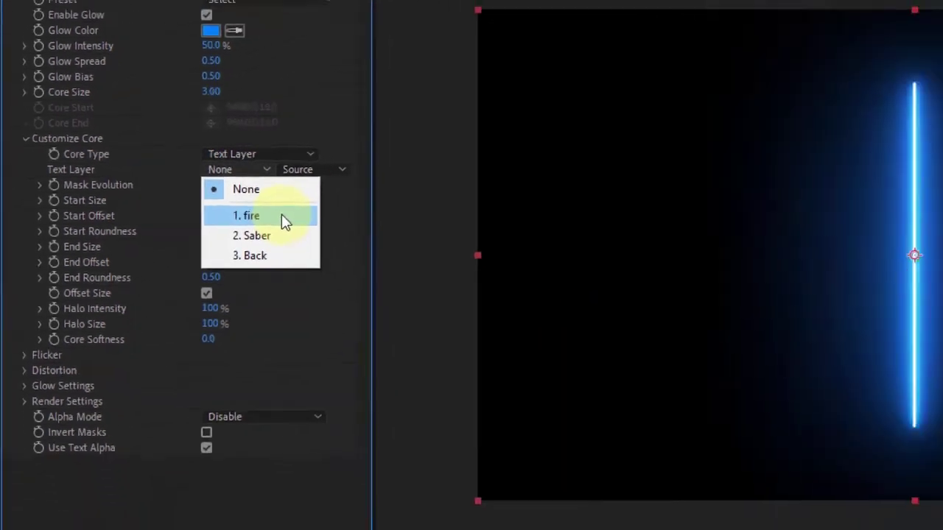
click(281, 215)
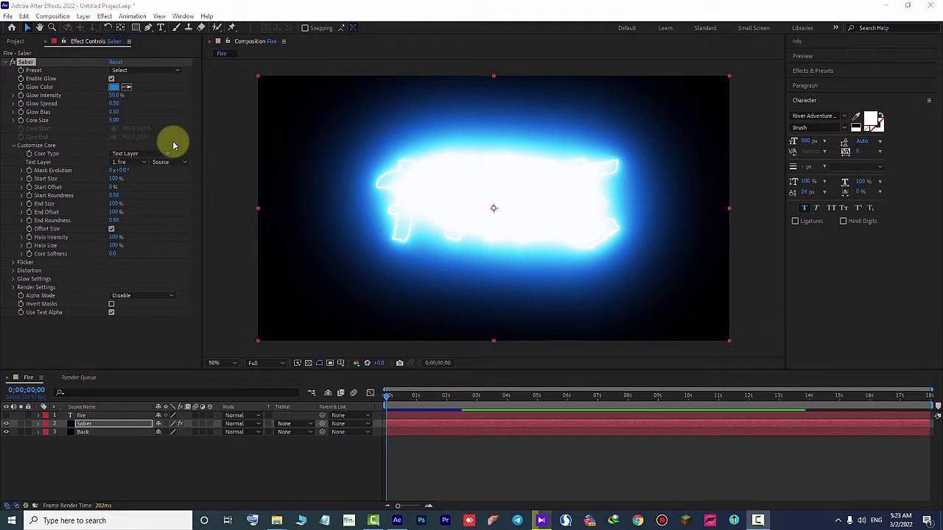
Step: Change the Saber Glow Color to orange hex FF7200
click(113, 87)
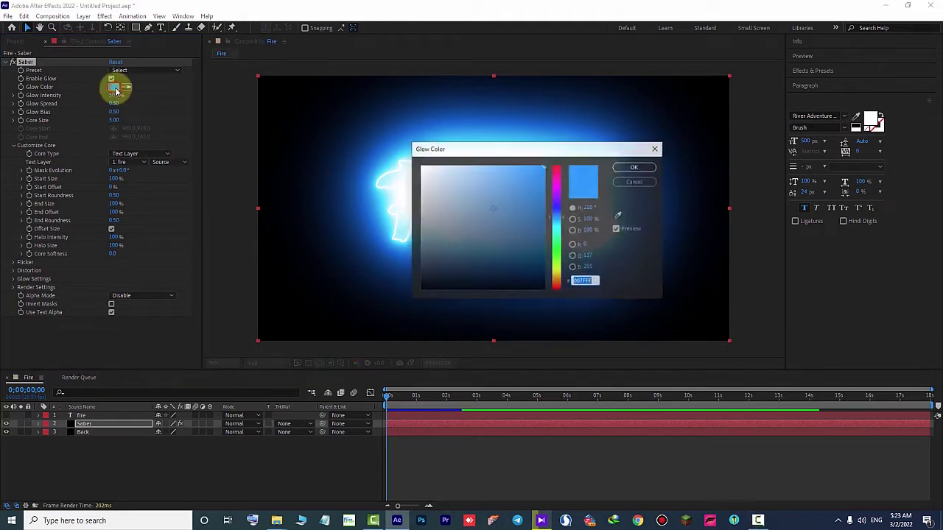
drag(451, 151, 372, 140)
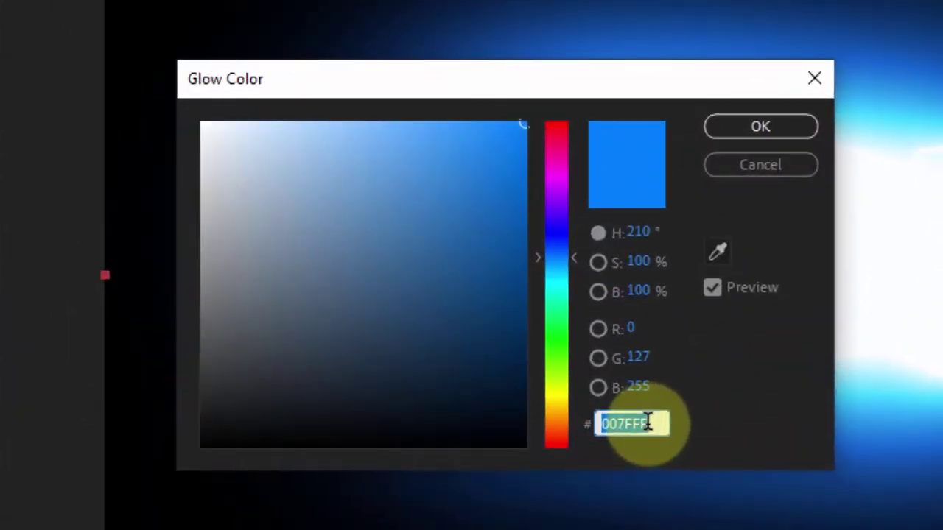
text(FF)
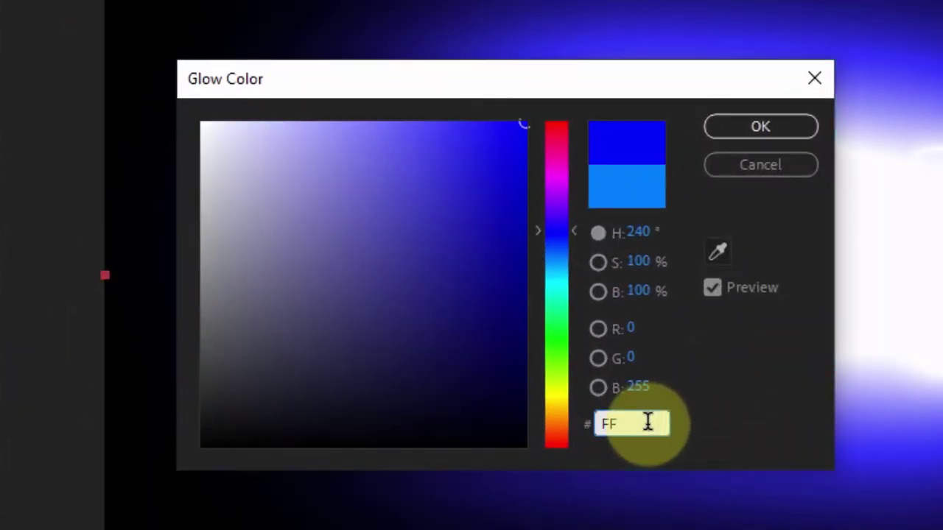
text(7200)
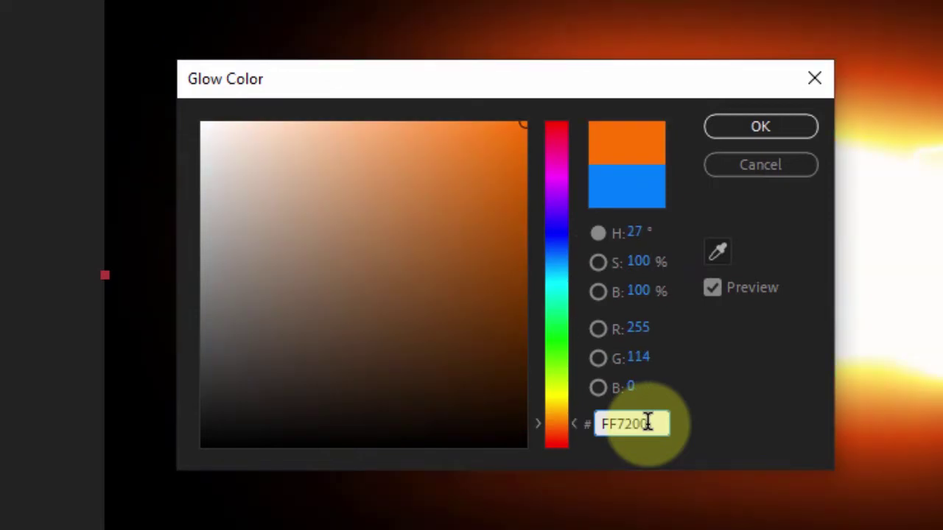
mouse_move(650, 78)
mouse_down()
mouse_move(829, 35)
mouse_move(846, 62)
mouse_up()
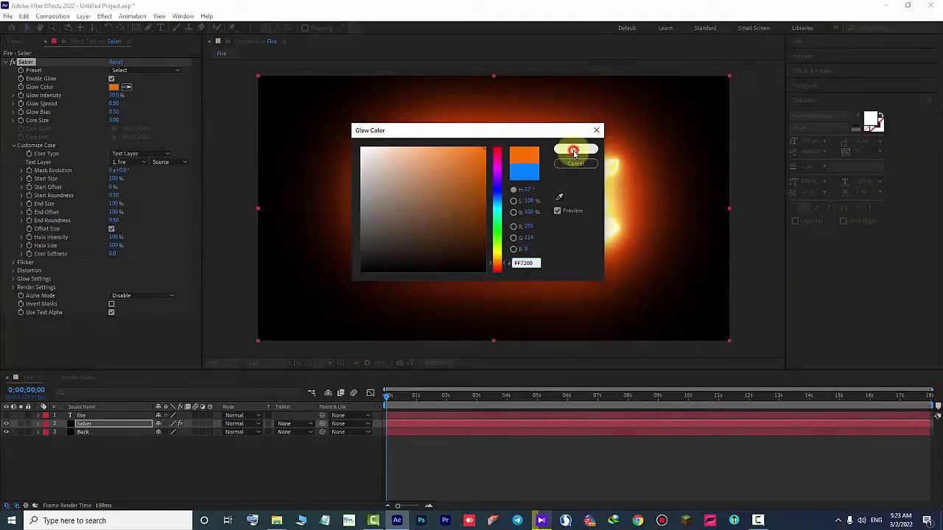
click(573, 151)
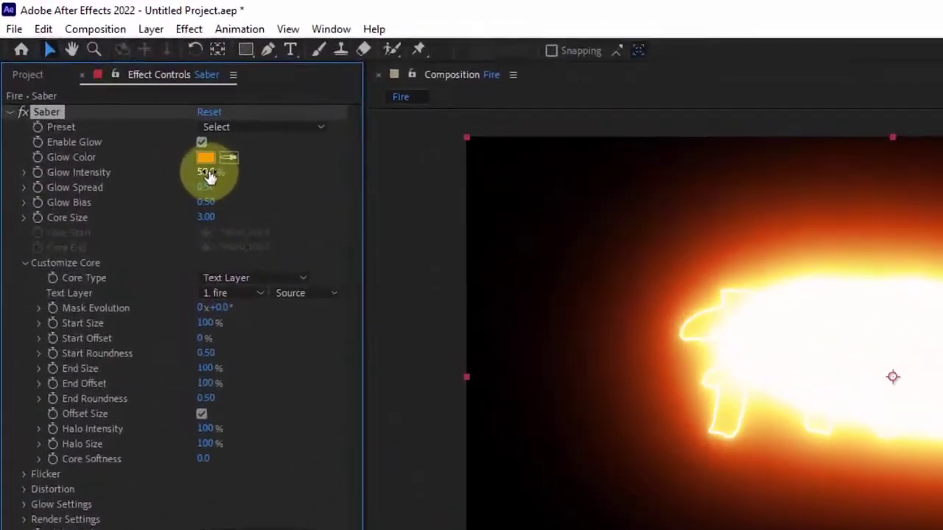
Step: Set Saber Glow Intensity 85%, Glow Spread 0.21, Glow Bias 0.06 and Core Size 0.80
click(208, 173)
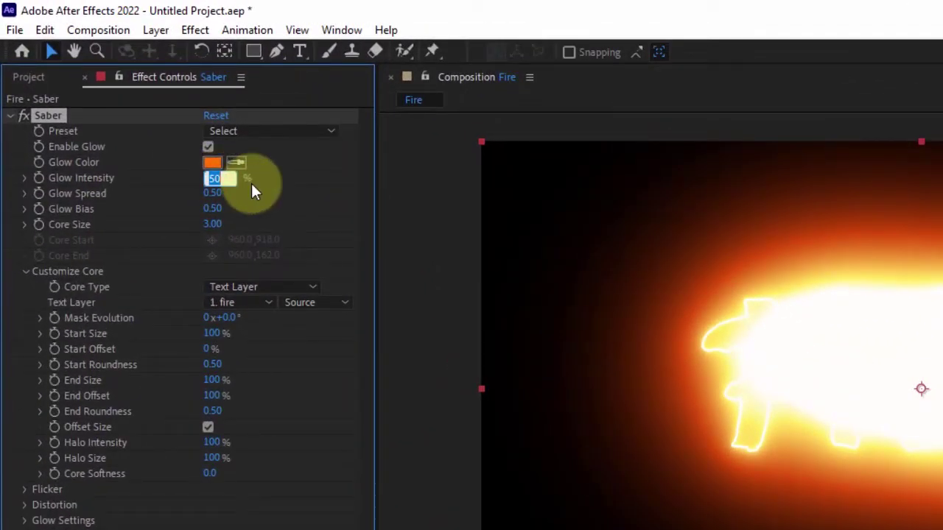
text(85)
key(Return)
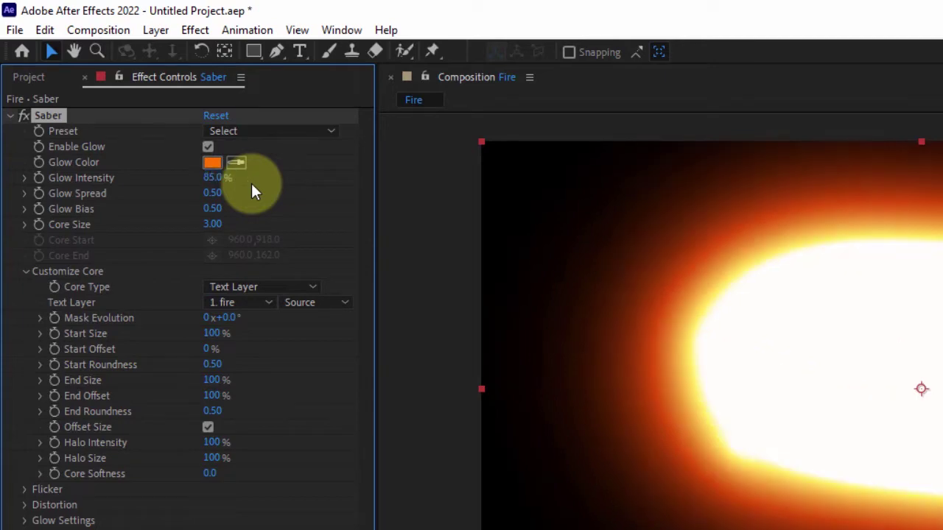
click(215, 194)
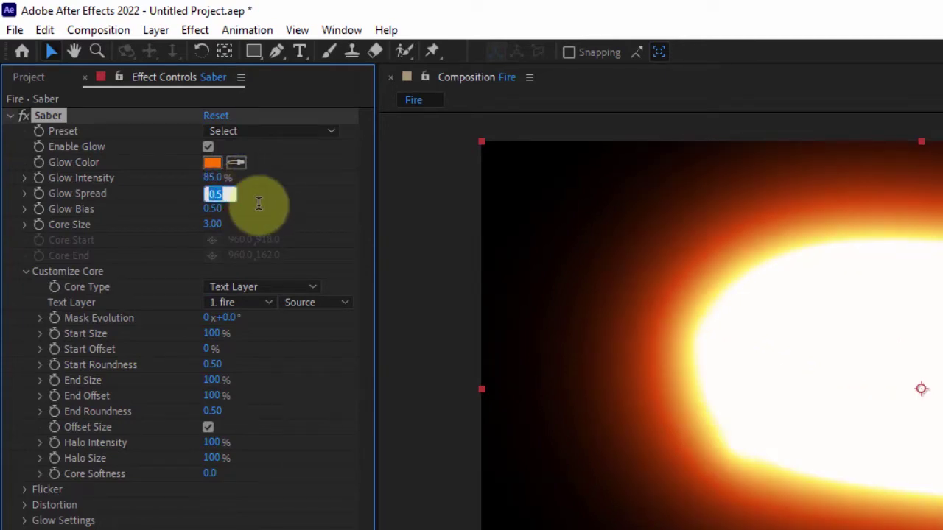
key(BackSpace)
text(.21)
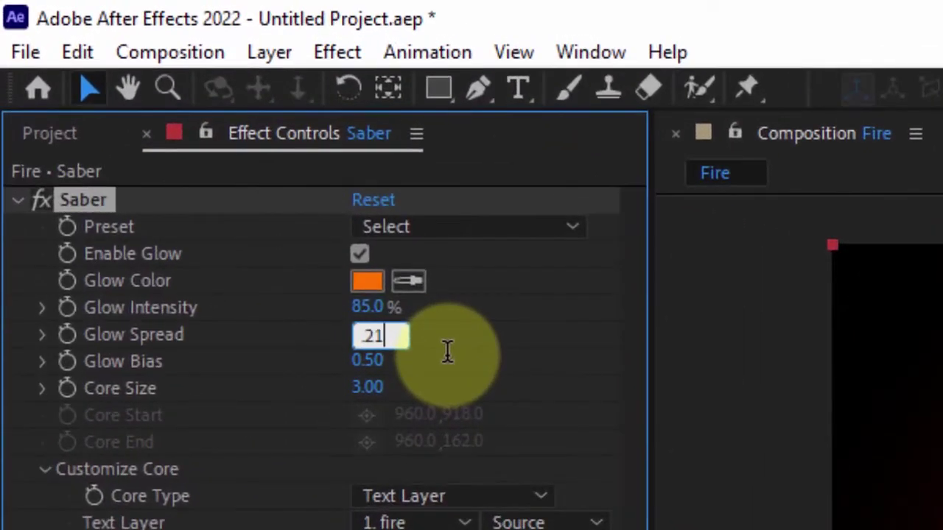
key(Return)
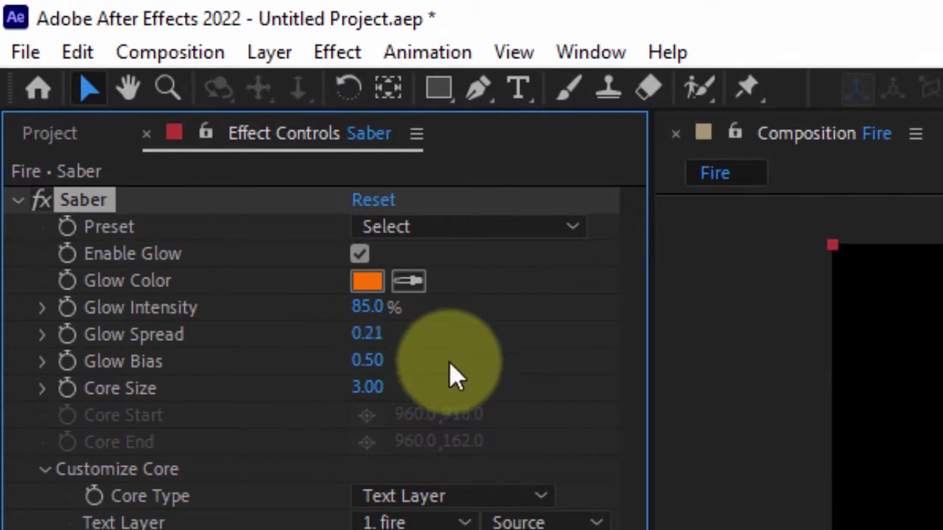
click(368, 361)
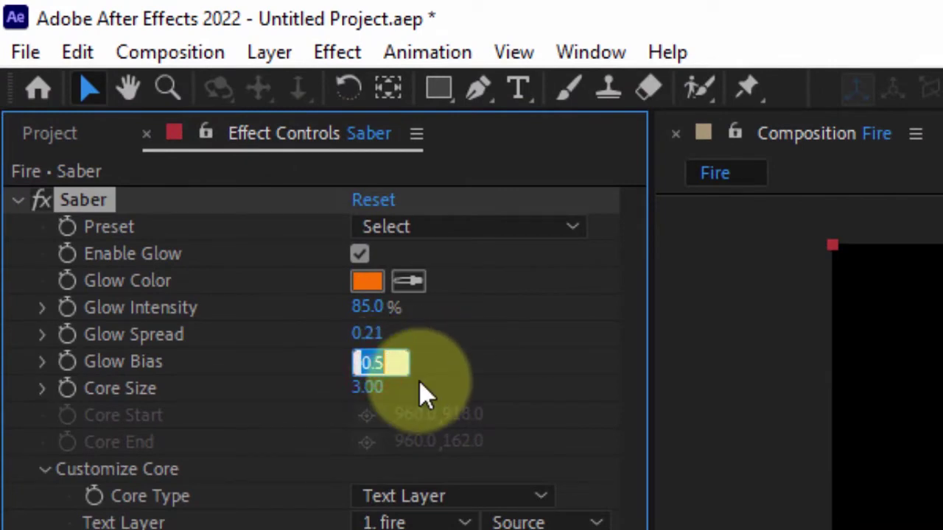
text(.06)
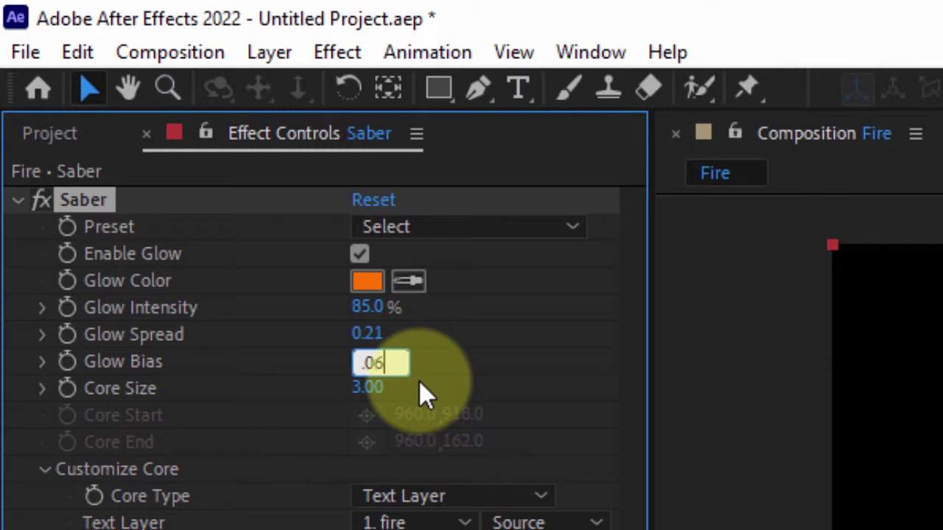
key(Return)
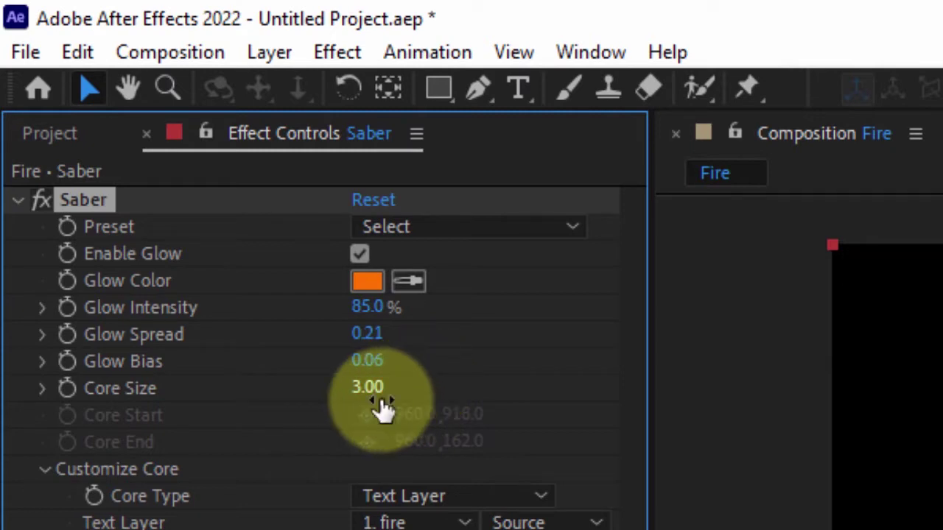
click(379, 398)
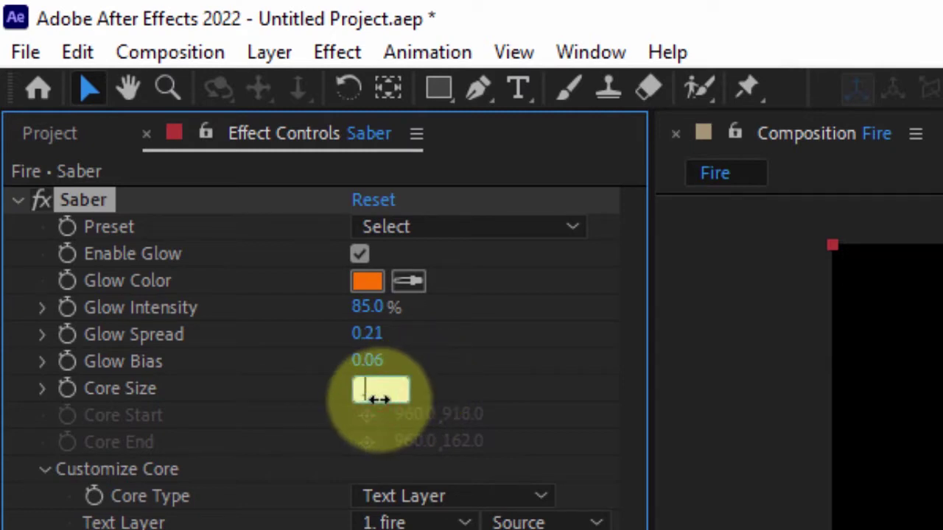
text(.8)
key(Return)
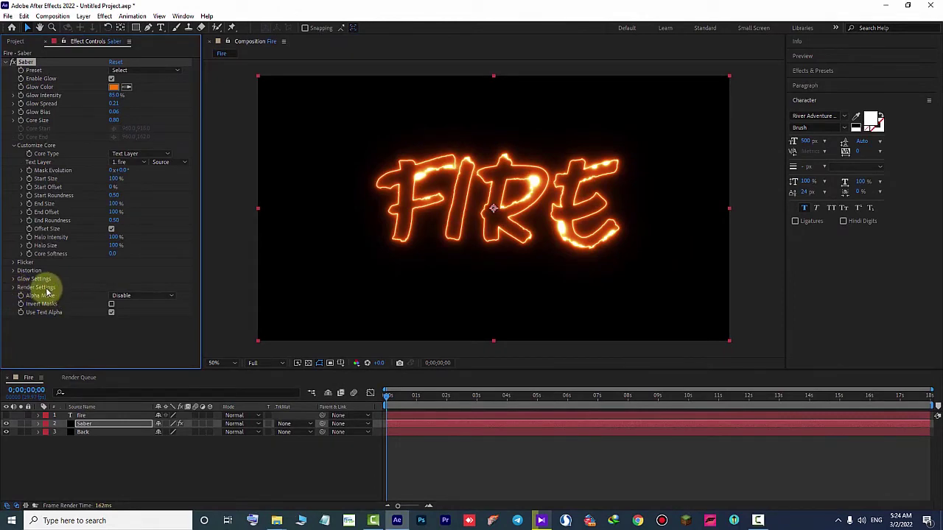
Step: Switch Saber's Alpha Mode to Mask Glow and zoom the viewer in and out to check it
click(14, 288)
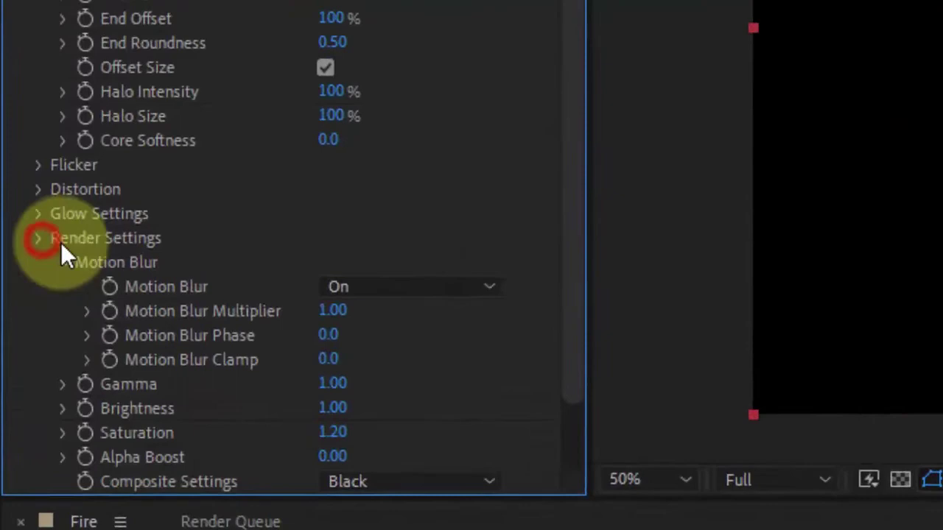
click(14, 281)
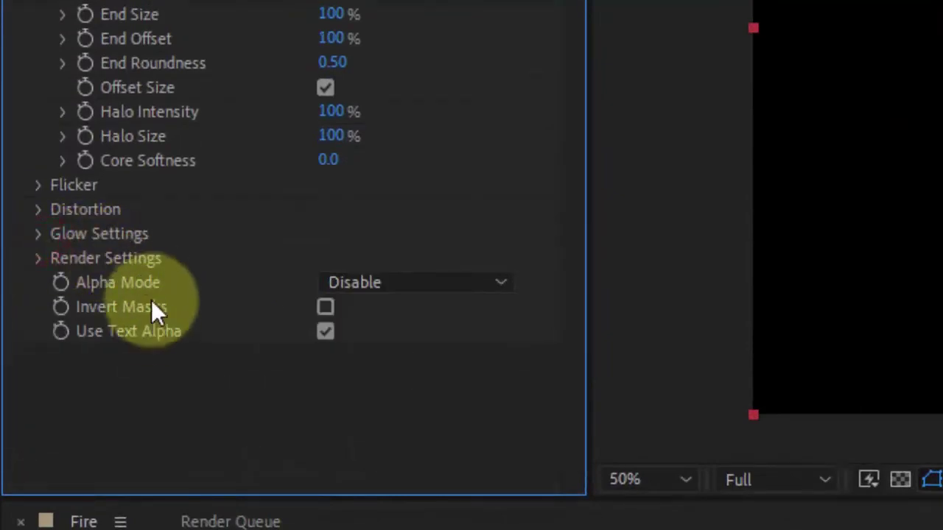
click(480, 283)
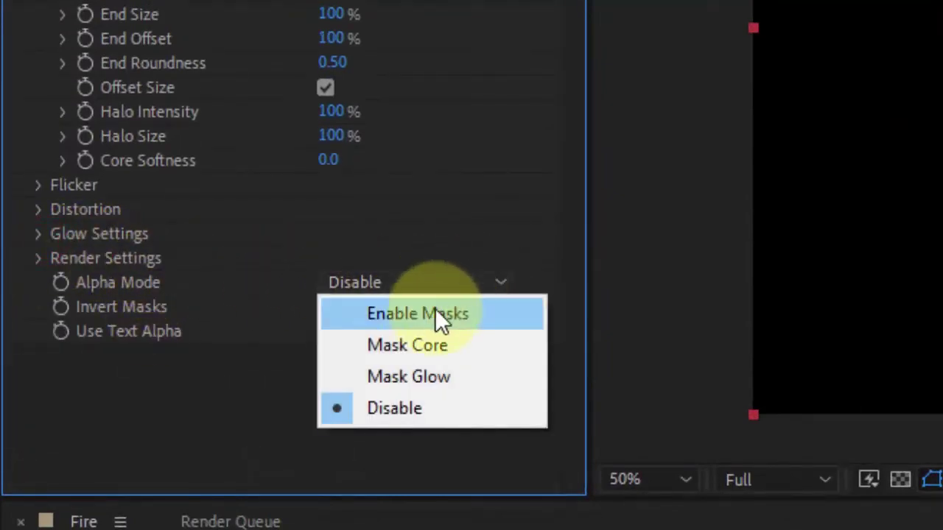
click(469, 378)
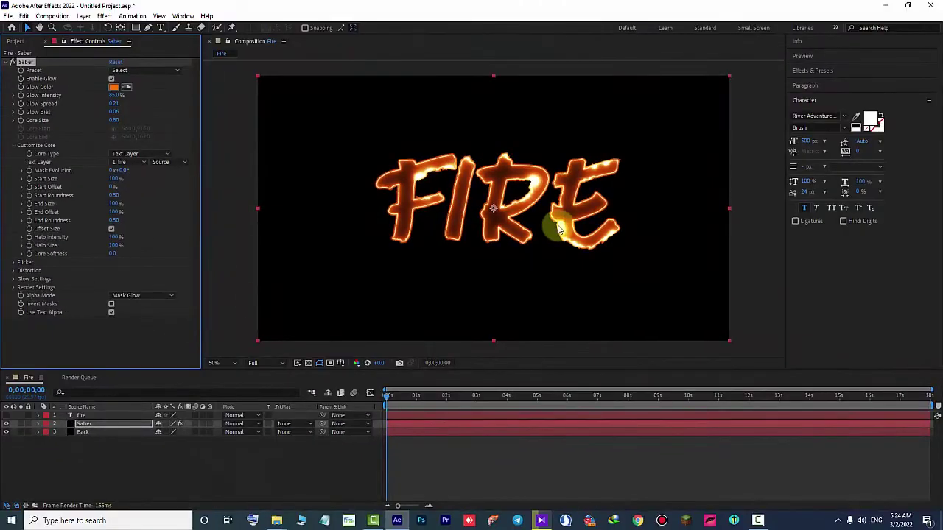
key(period)
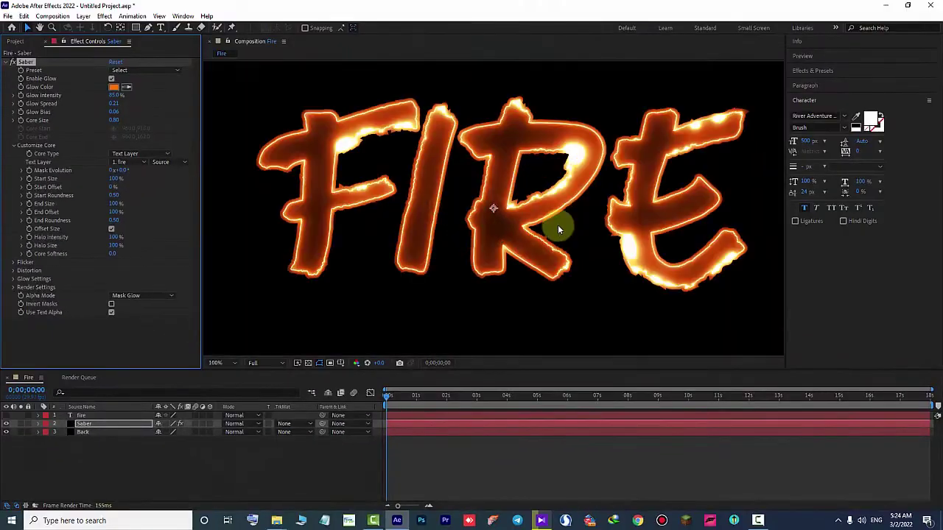
key(comma)
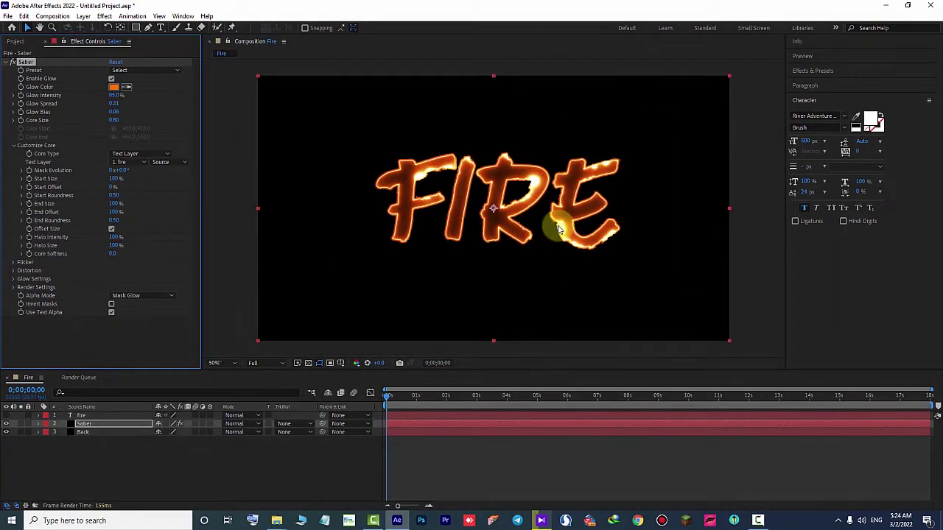
key(period)
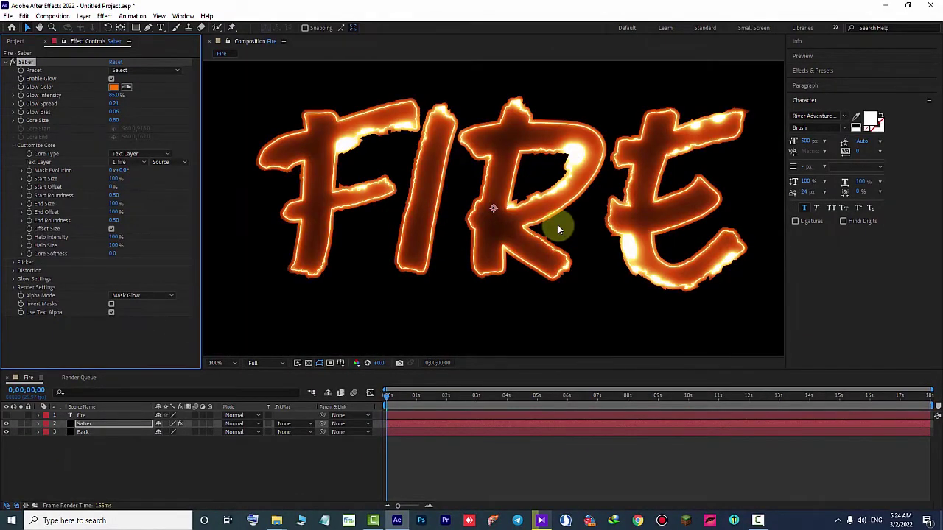
key(comma)
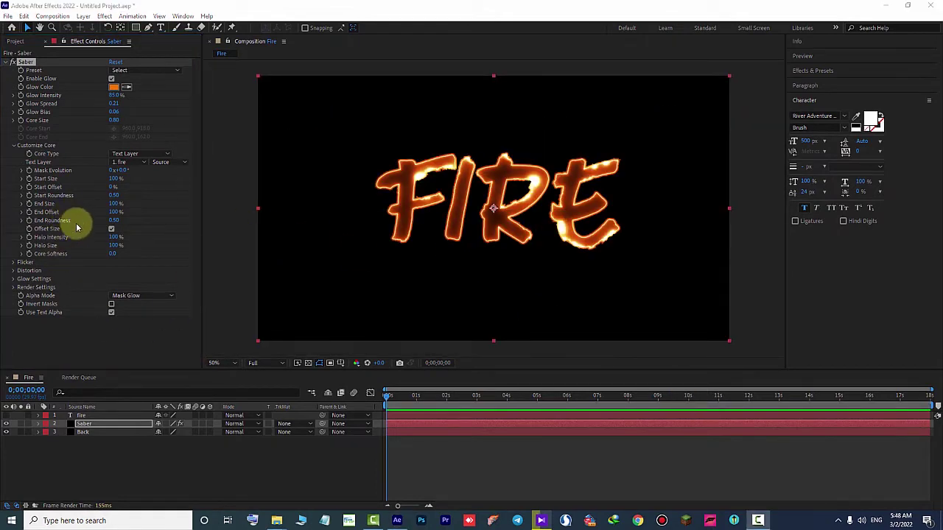
Step: Set the Saber Start Size to 90%
click(114, 178)
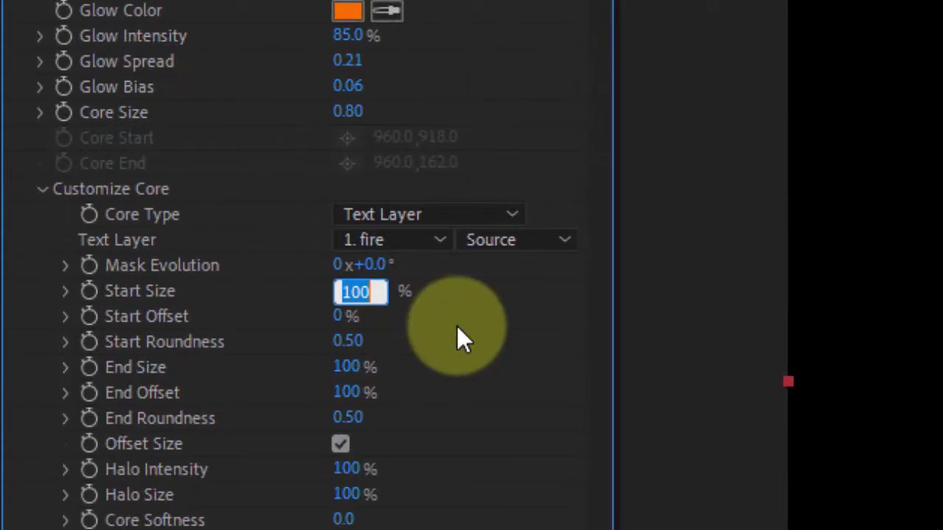
text(90)
key(Return)
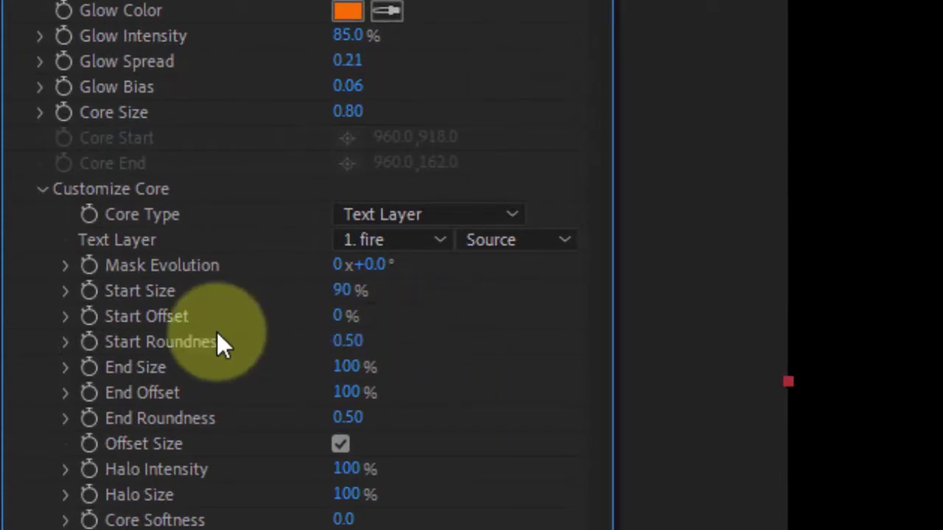
Step: Keyframe Saber Start Offset at 72% and preview at Third resolution
click(88, 317)
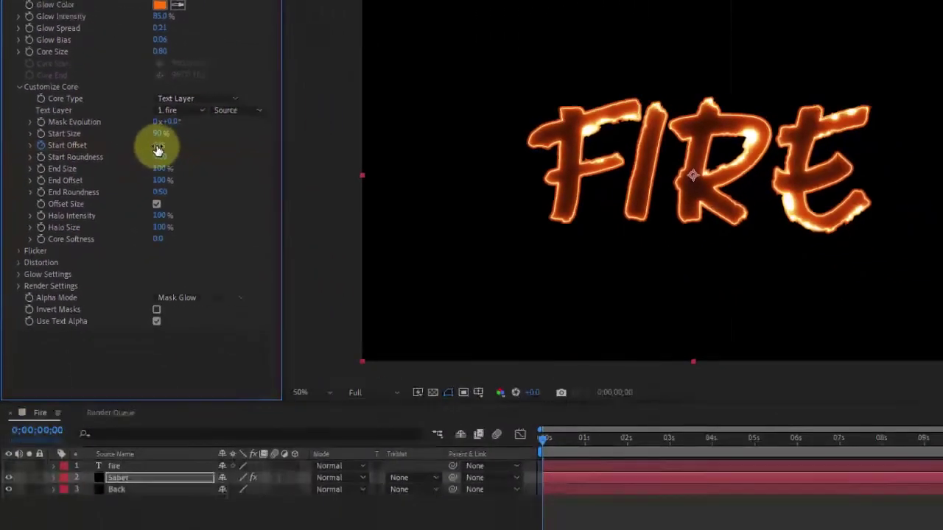
click(158, 145)
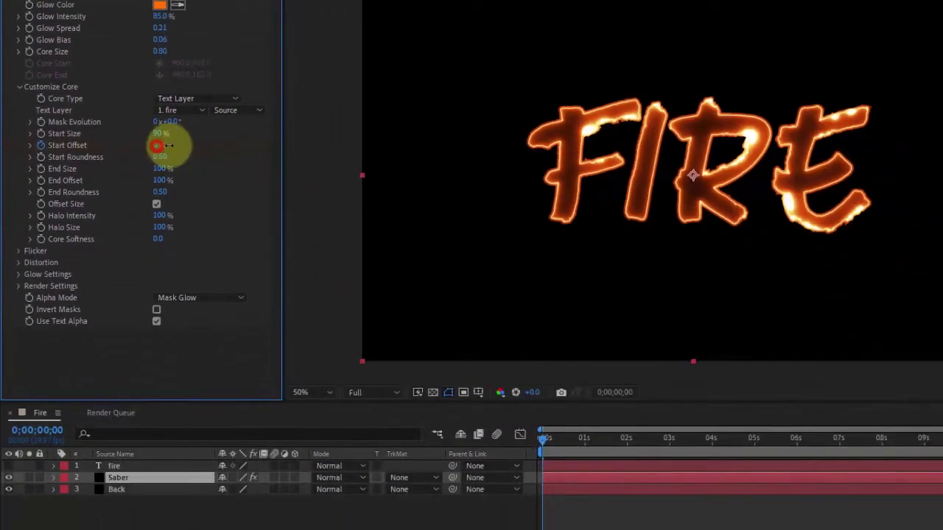
mouse_move(158, 145)
mouse_down()
mouse_move(178, 147)
mouse_move(158, 146)
mouse_up()
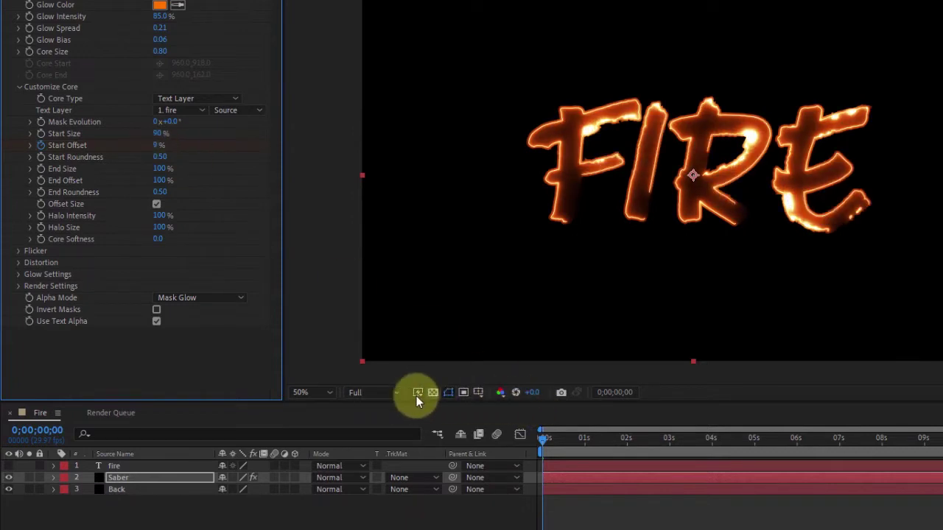
click(391, 394)
click(385, 455)
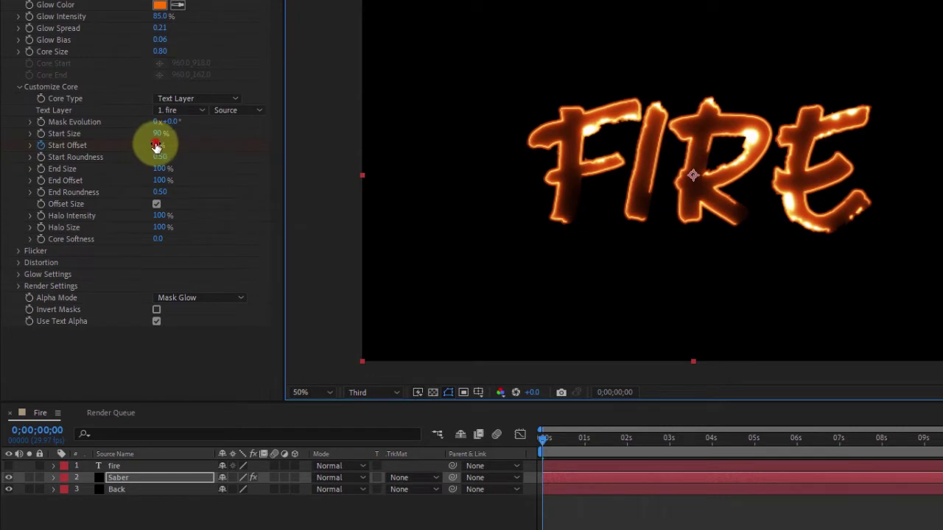
drag(156, 146, 218, 149)
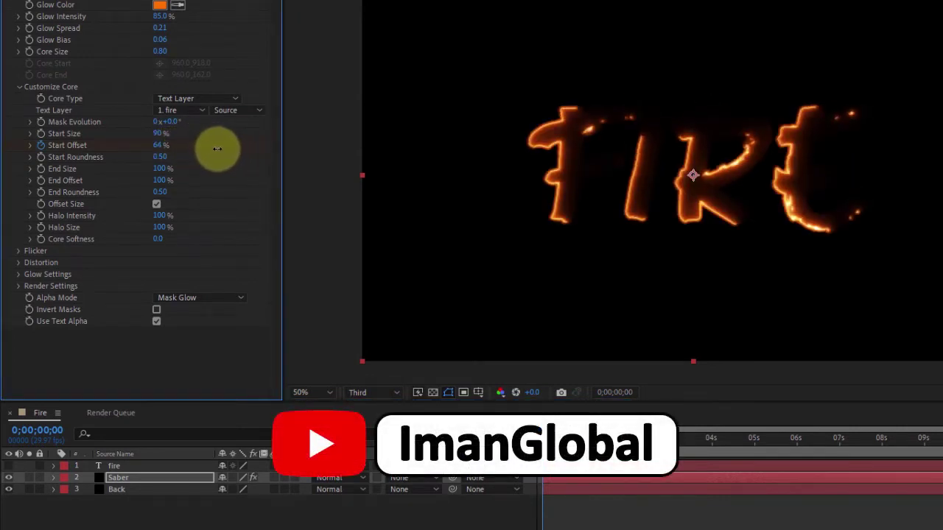
drag(218, 148, 221, 148)
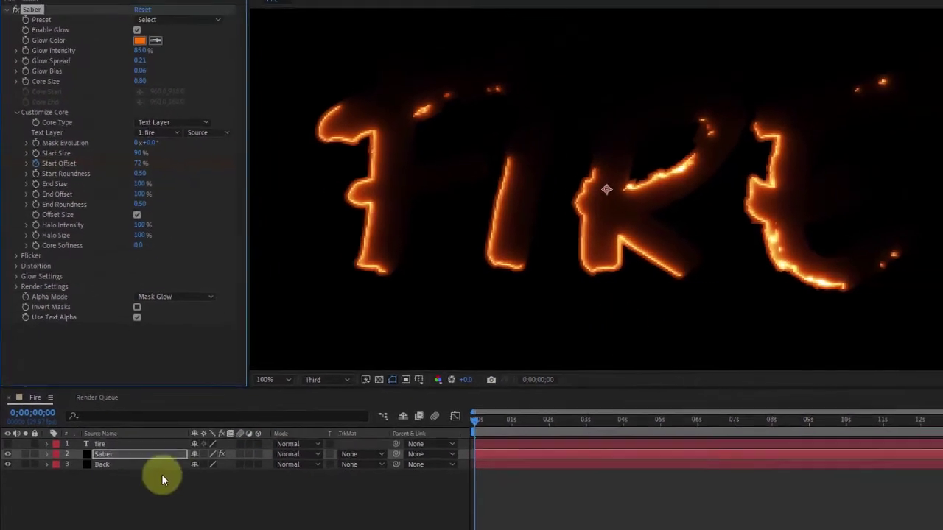
Step: Show the Saber layer's Start Offset keyframe and raise it to 100% at 0s
key(u)
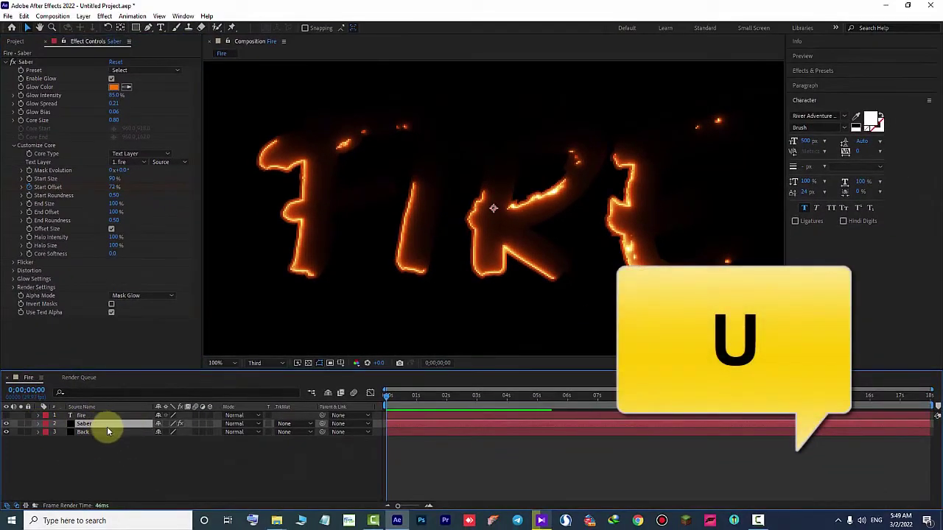
click(126, 447)
click(114, 425)
key(u)
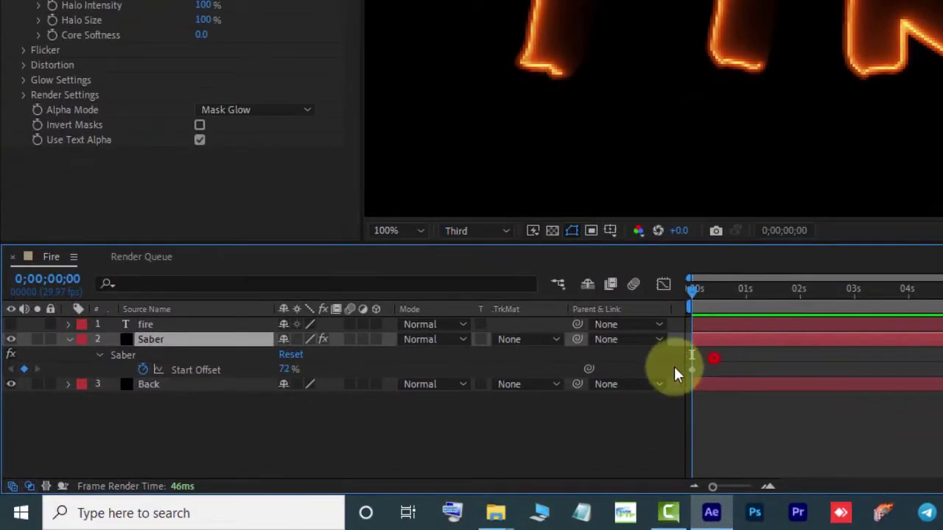
drag(676, 374, 667, 370)
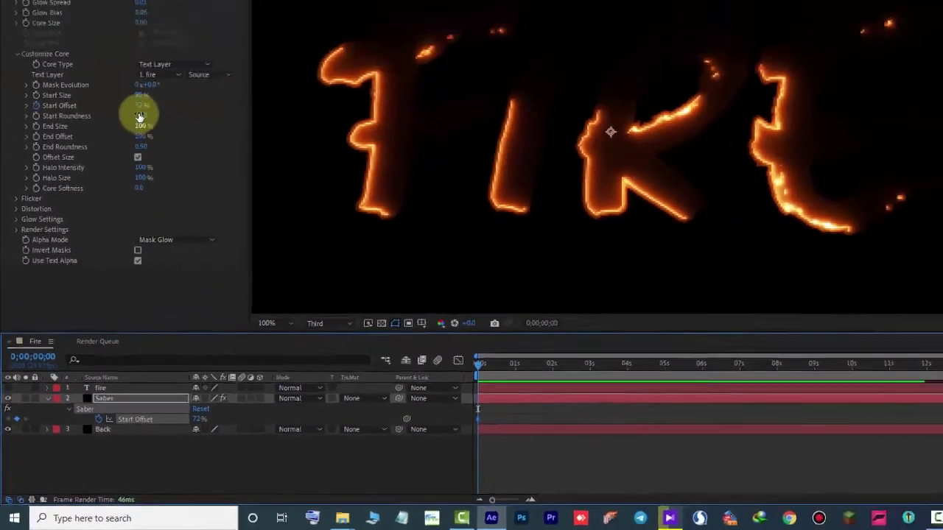
mouse_move(140, 117)
mouse_down()
mouse_move(116, 190)
mouse_move(153, 189)
mouse_up()
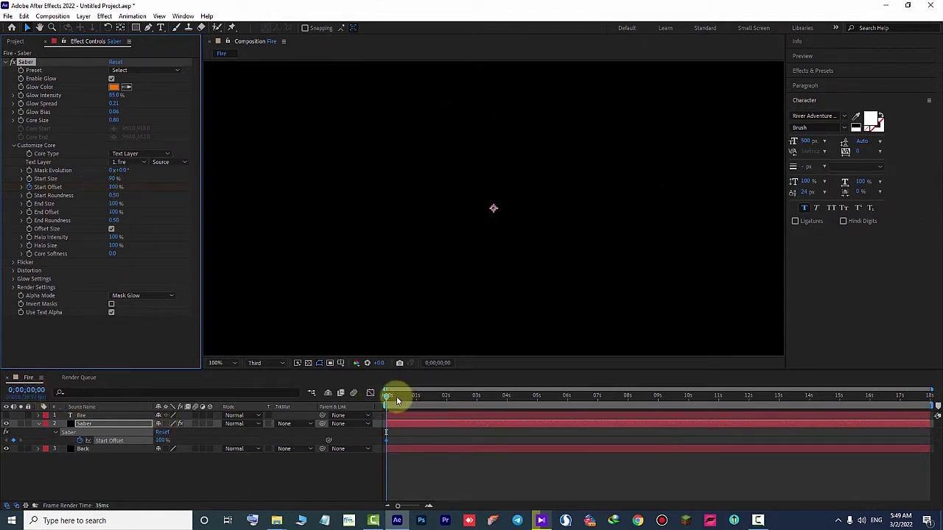
Step: Keyframe Start Offset down to 0% around 7 seconds and set the work area end
drag(396, 398, 603, 401)
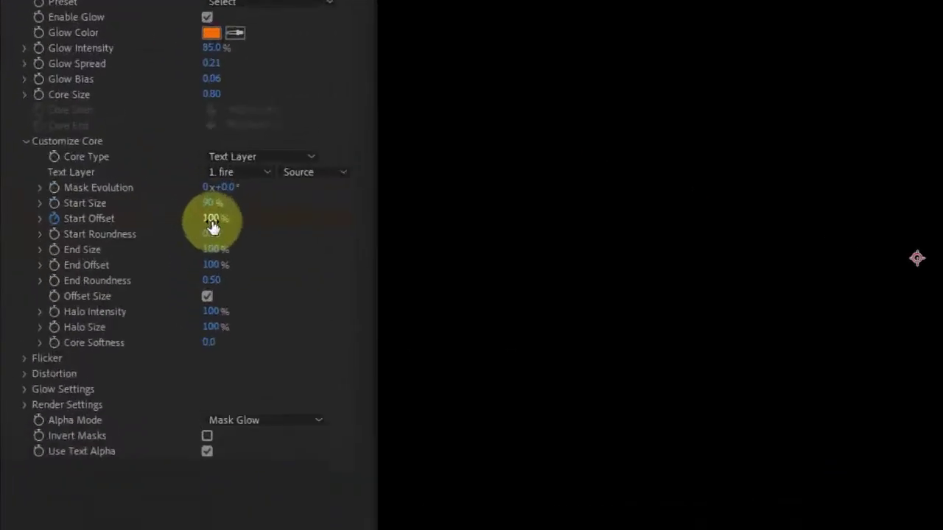
drag(111, 188, 108, 189)
drag(455, 315, 189, 305)
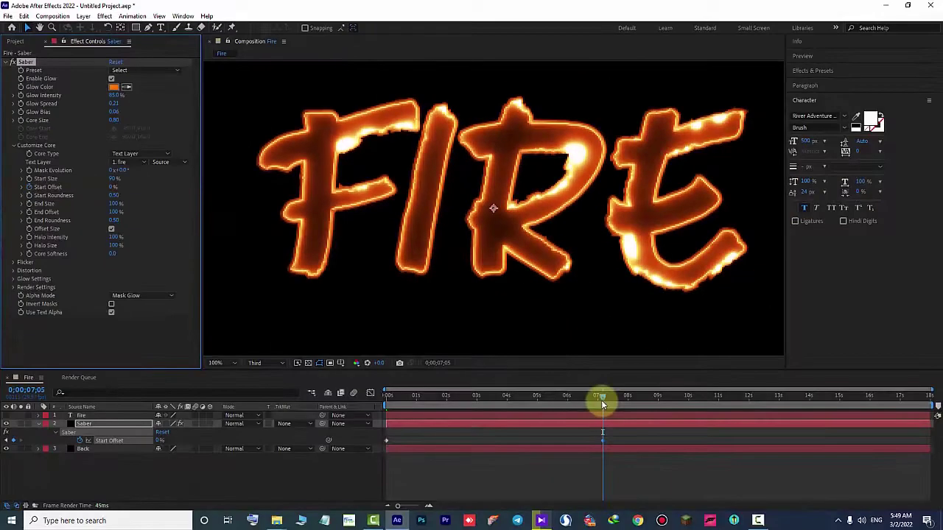
mouse_move(601, 400)
mouse_down()
mouse_move(416, 398)
mouse_move(611, 410)
mouse_up()
key(n)
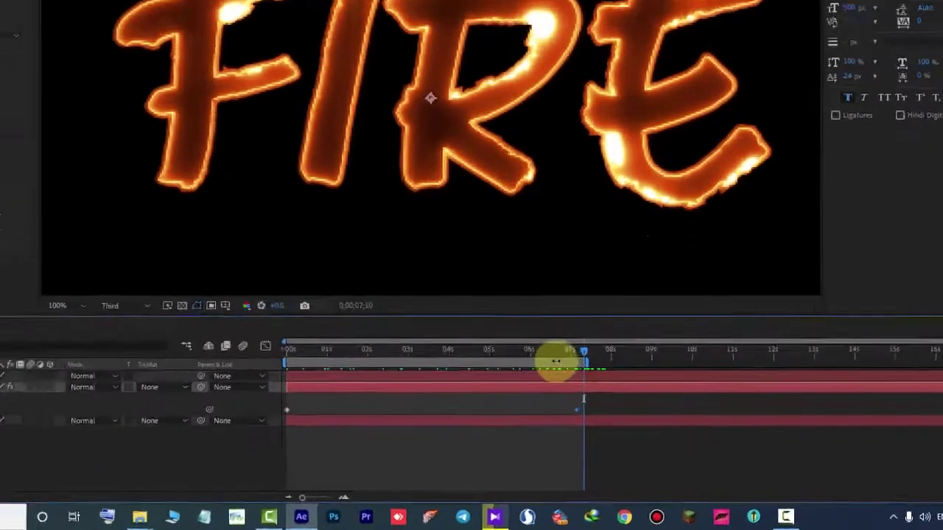
Step: Trim the Fire comp to its work area (~7;10) and scrub back to preview the glow
right_click(586, 405)
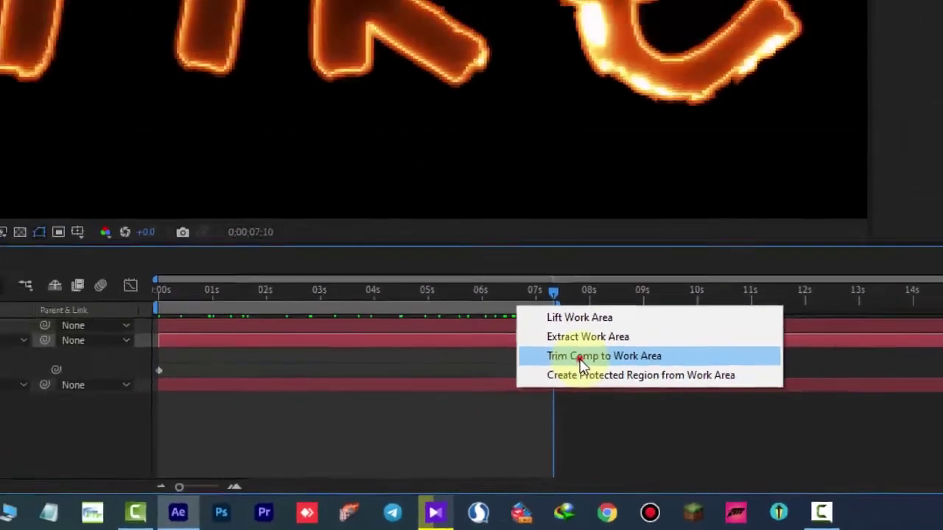
click(545, 291)
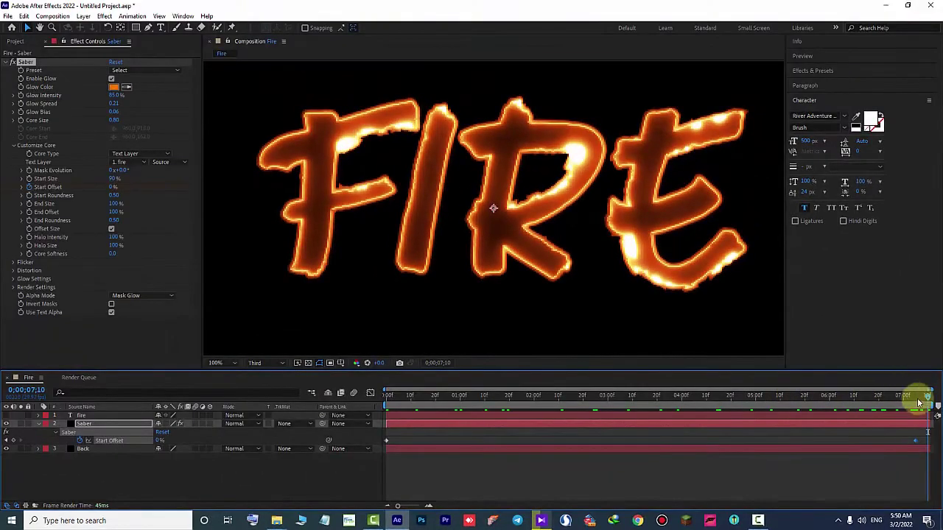
mouse_move(919, 402)
mouse_down()
mouse_move(392, 416)
mouse_move(762, 399)
mouse_up()
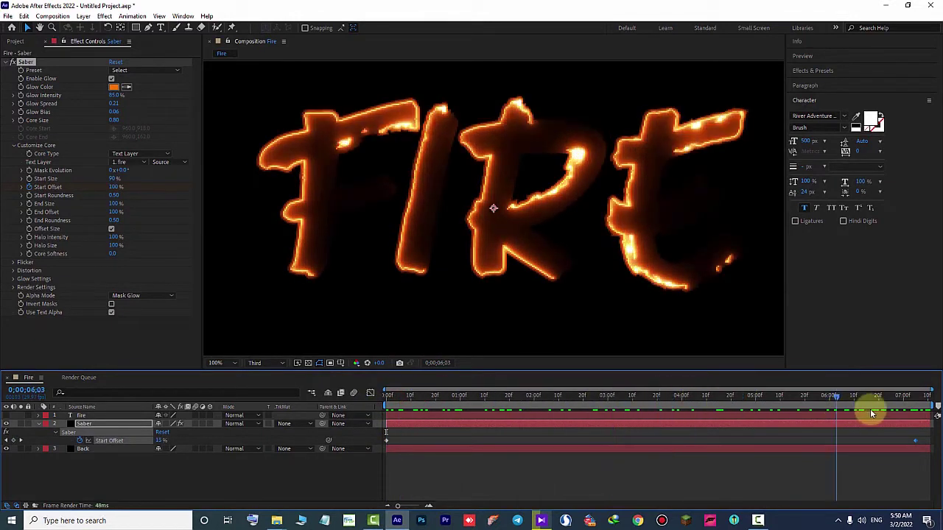
drag(706, 419, 659, 419)
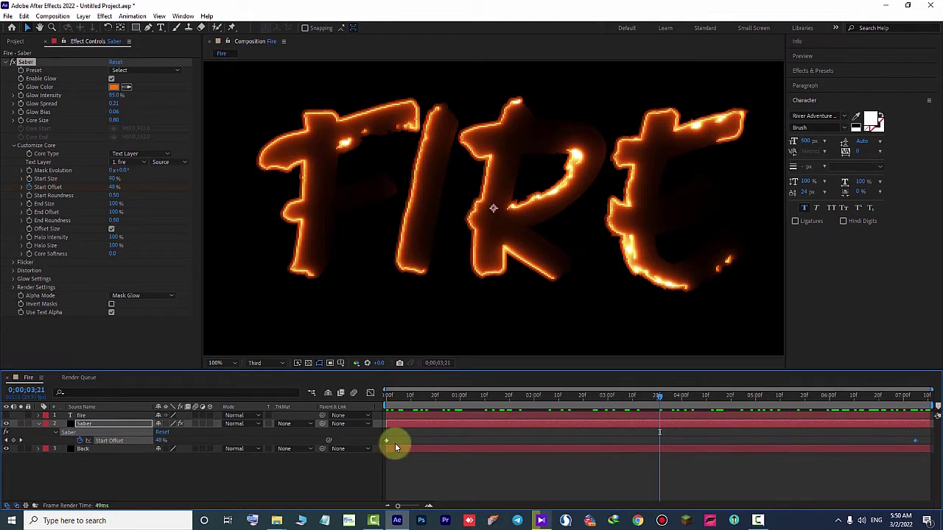
Step: Collapse the Saber layer and expand Saber's Render Settings group
click(125, 424)
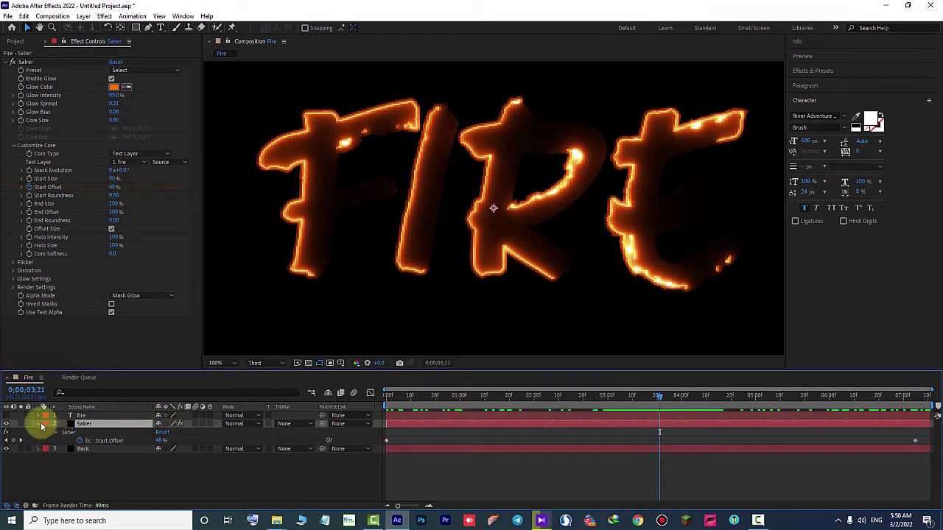
click(37, 424)
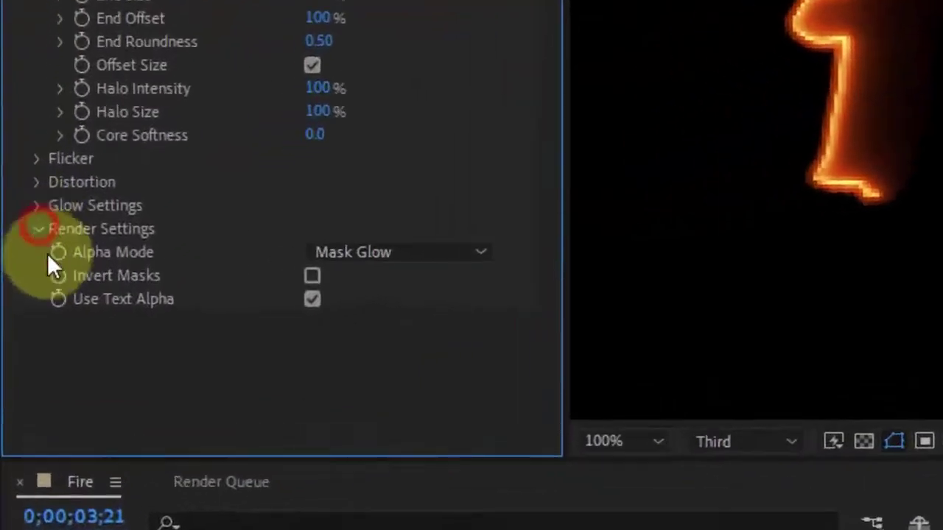
click(13, 287)
Step: Set Saber Brightness to 0.72 and switch preview resolution from Third to Full
scroll(221, 343, down, 3)
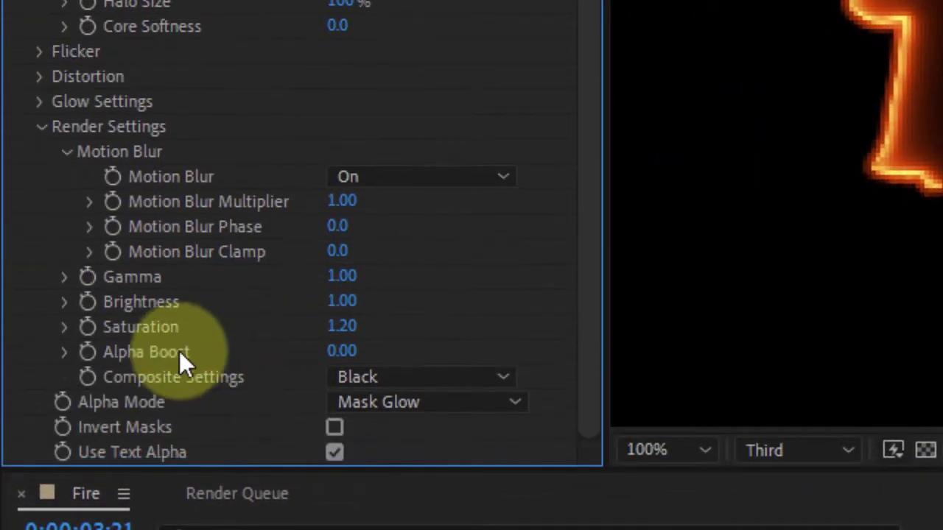
click(341, 301)
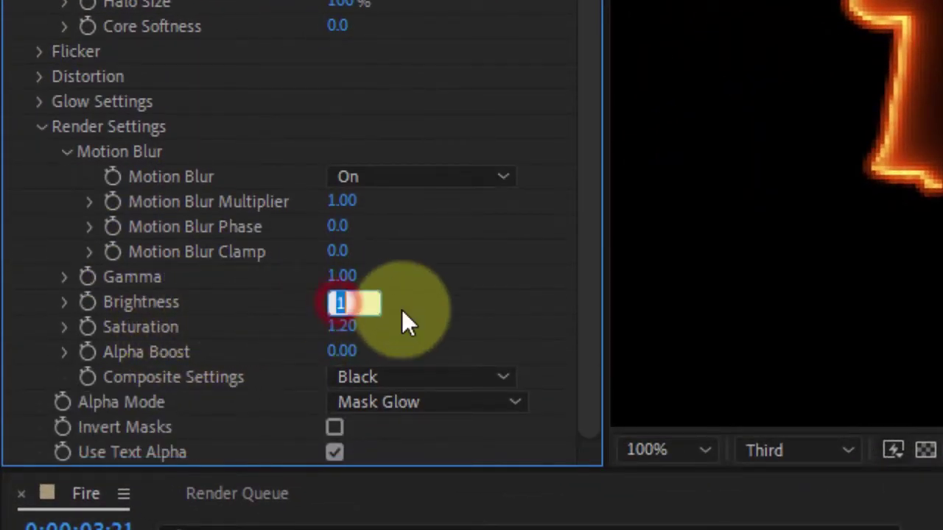
key(Return)
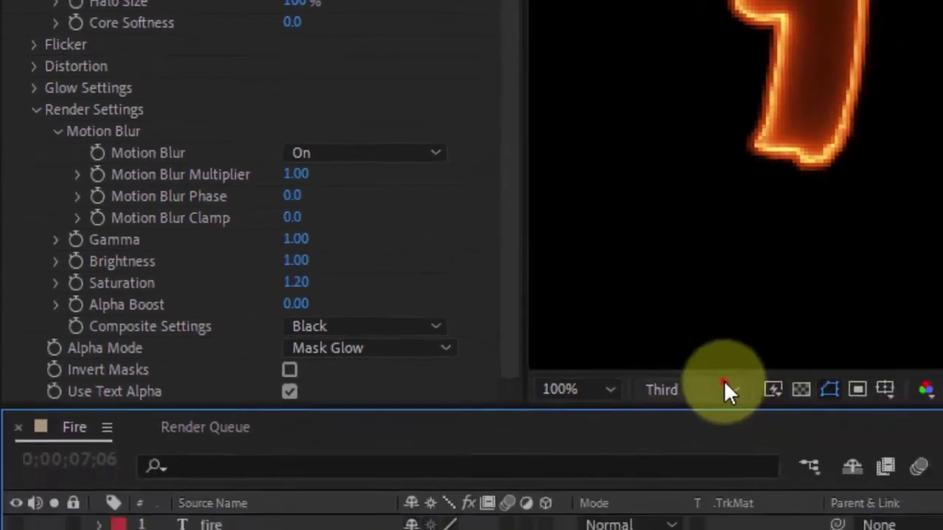
click(840, 447)
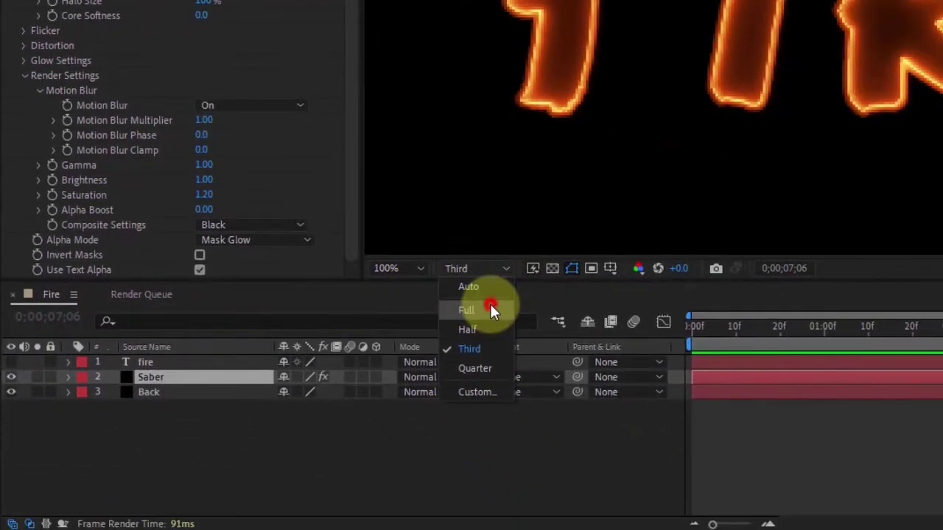
click(521, 345)
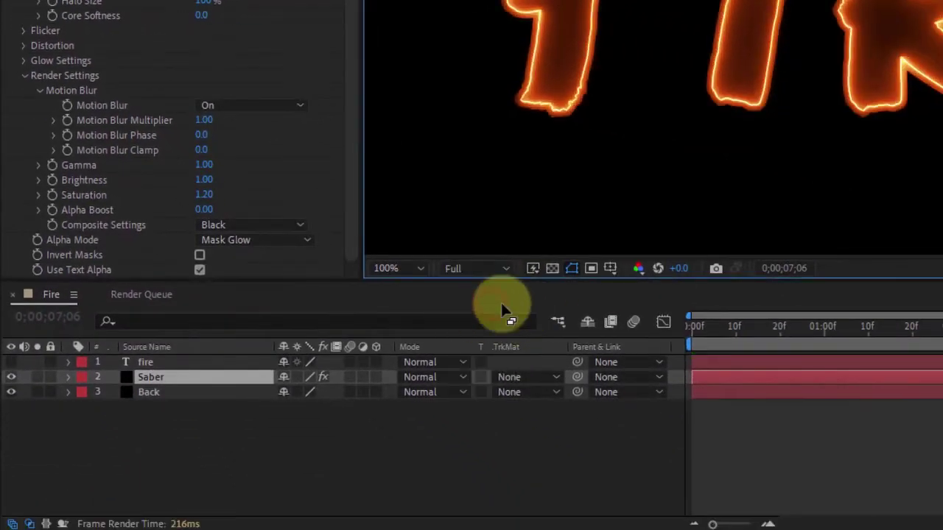
click(205, 179)
click(206, 177)
text(.72)
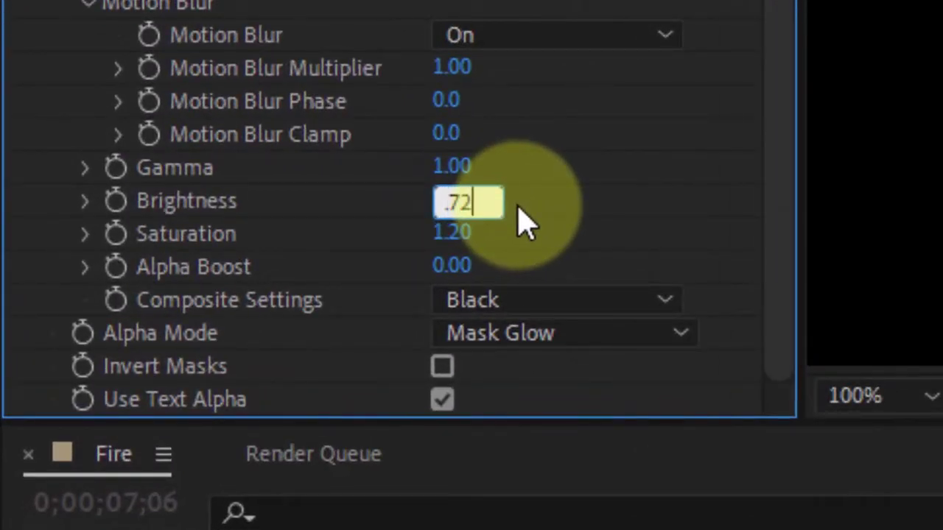
key(Return)
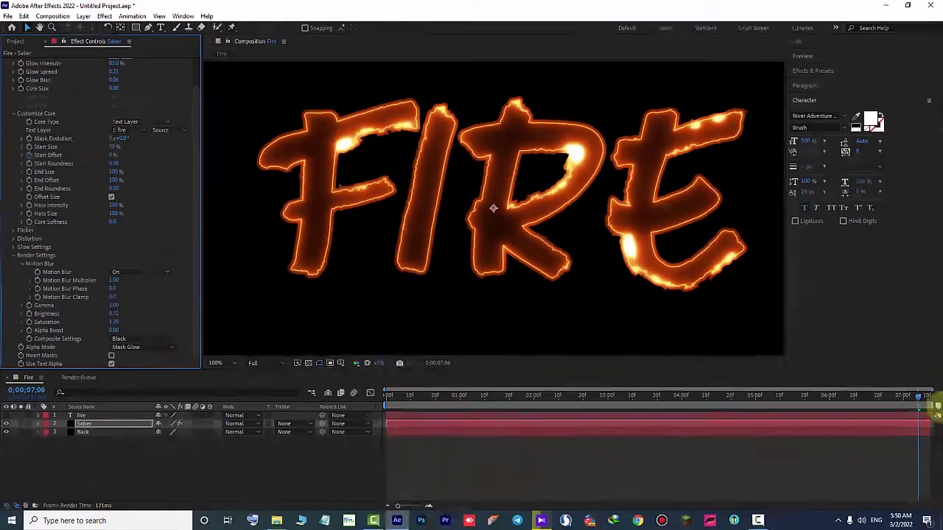
Step: Scrub to 0;00;01;17, show Saber's Start Offset keyframes, and open the Edit menu
click(748, 397)
drag(709, 403, 501, 403)
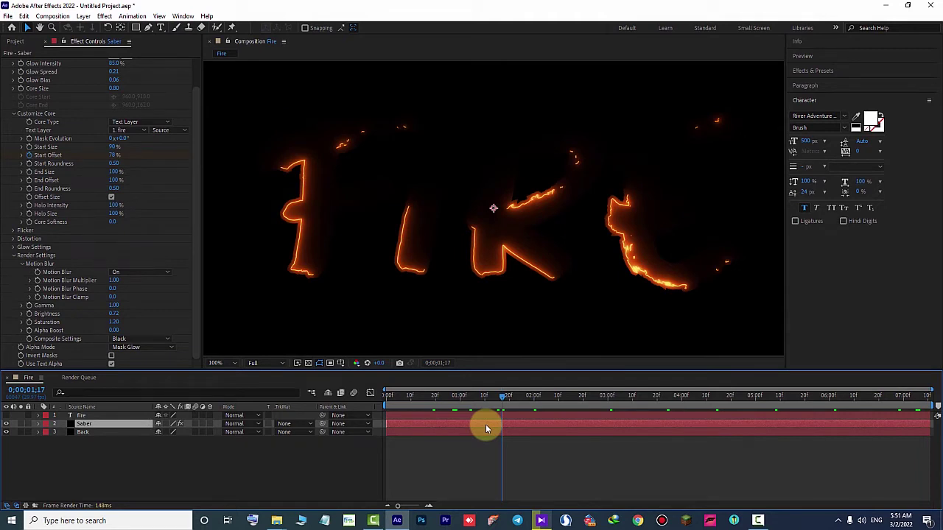
key(u)
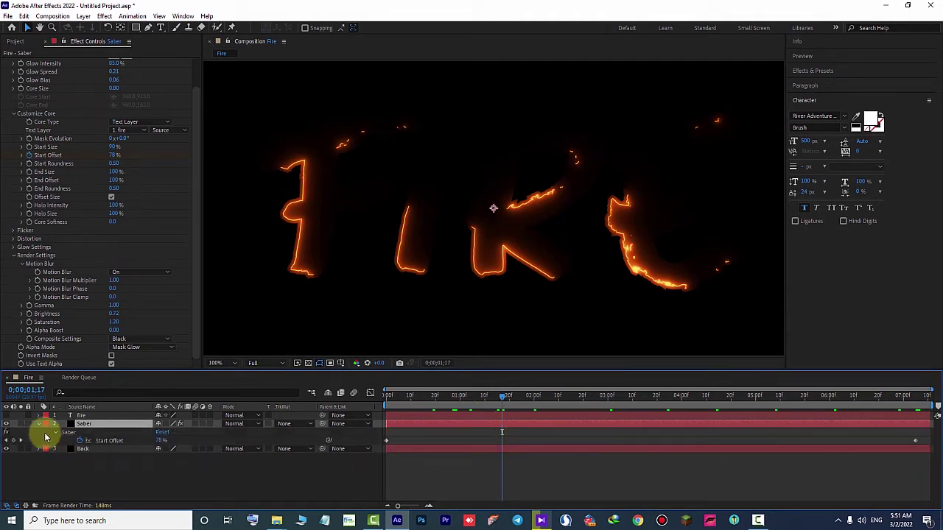
click(24, 16)
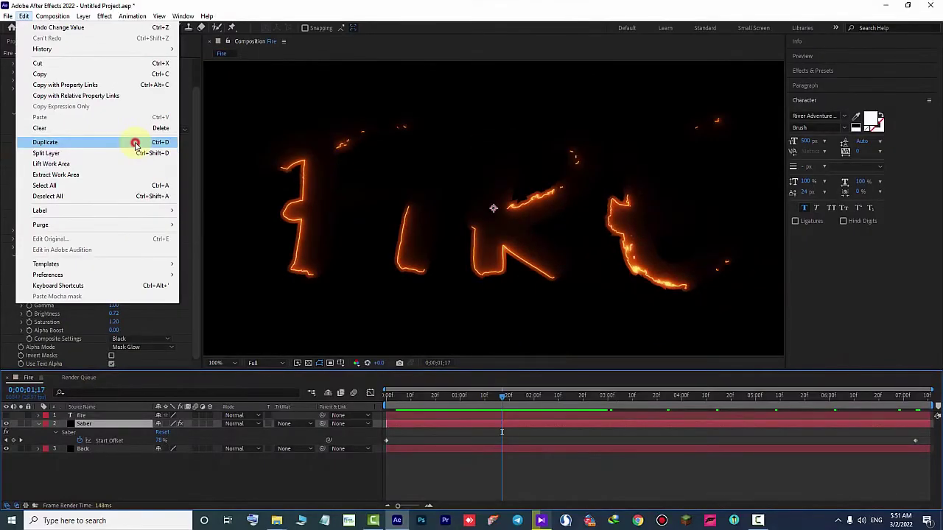
Step: Duplicate the Saber layer and set the top copy's blending mode to Add at about 4;13
click(45, 142)
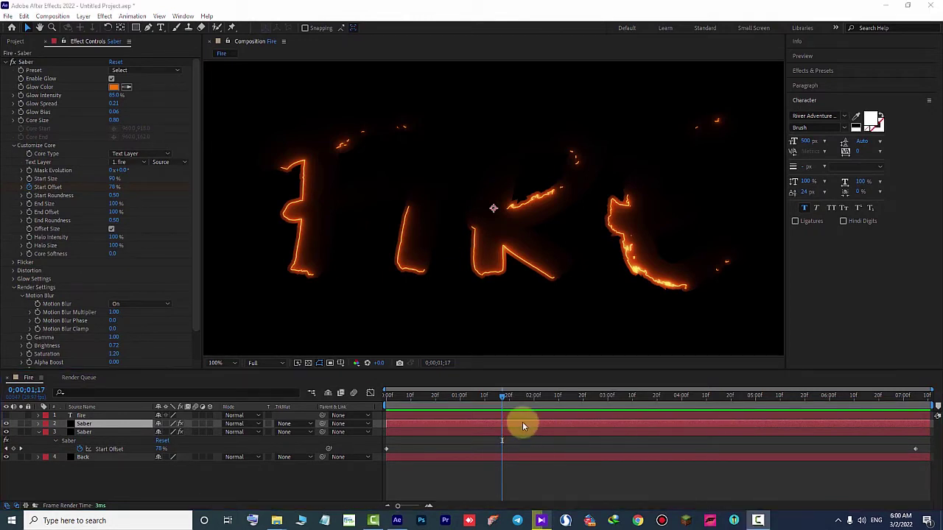
drag(533, 398, 720, 414)
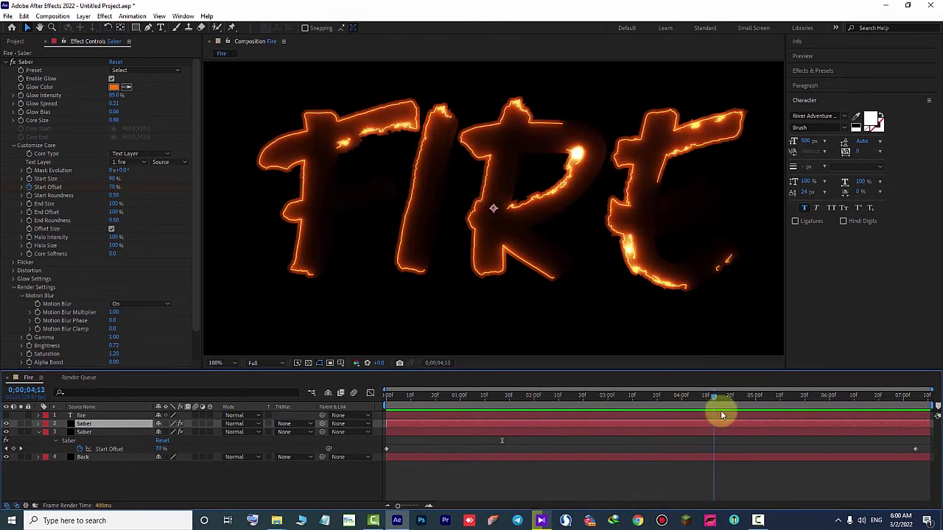
click(253, 424)
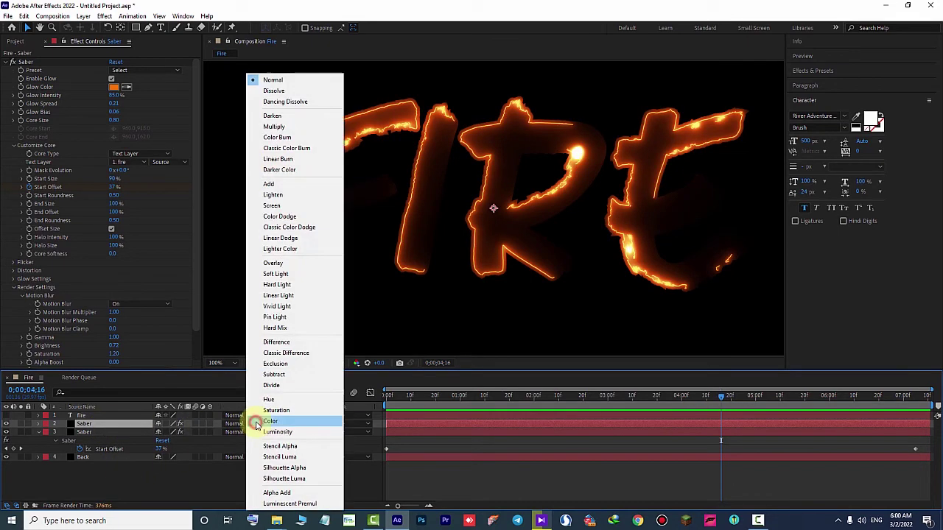
click(284, 183)
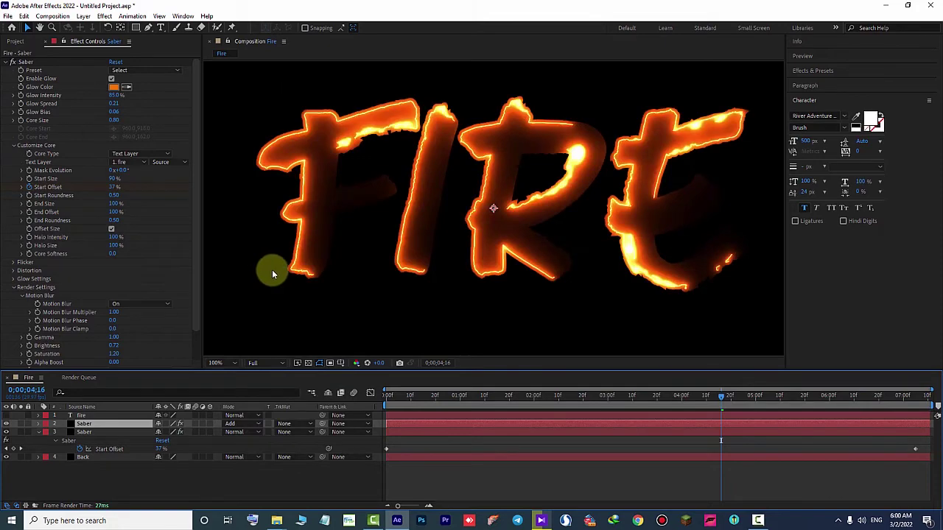
click(174, 71)
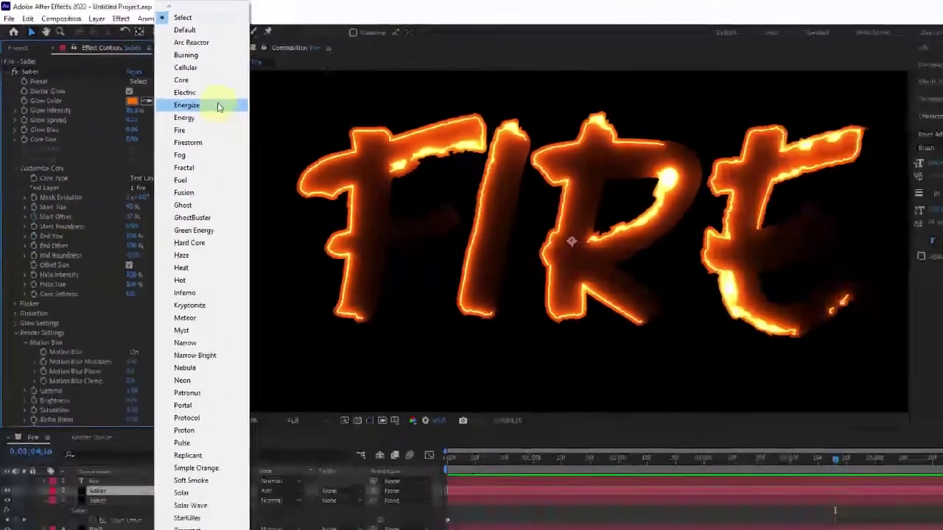
Step: Apply the Energize Saber preset and set the glow colour to FF7200
click(217, 102)
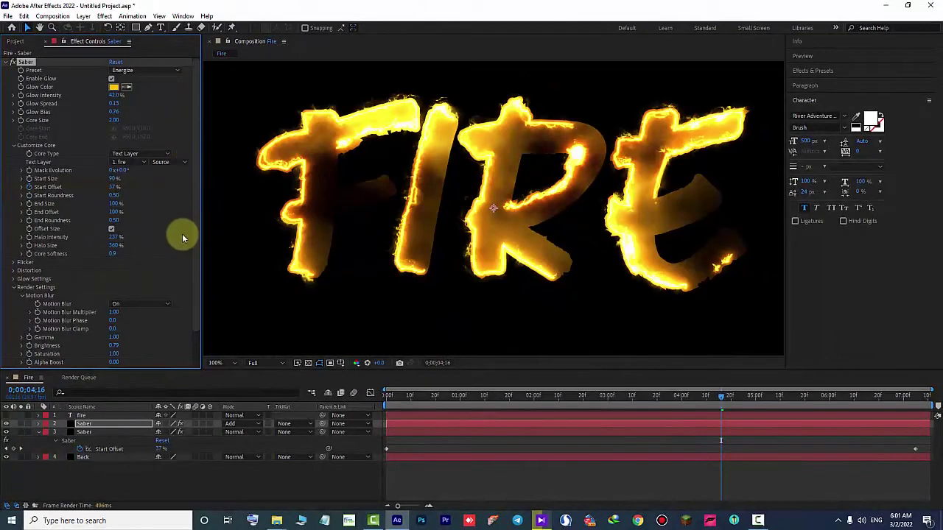
click(114, 88)
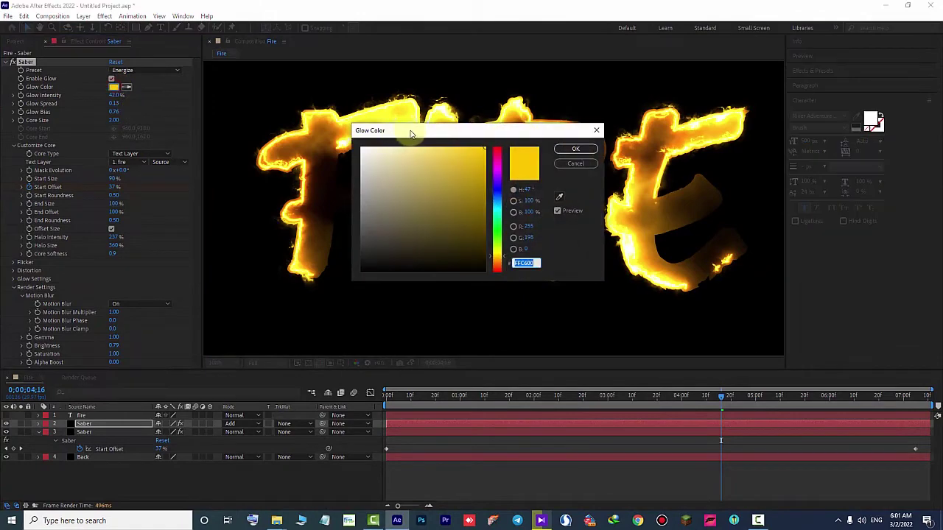
drag(425, 134, 145, 138)
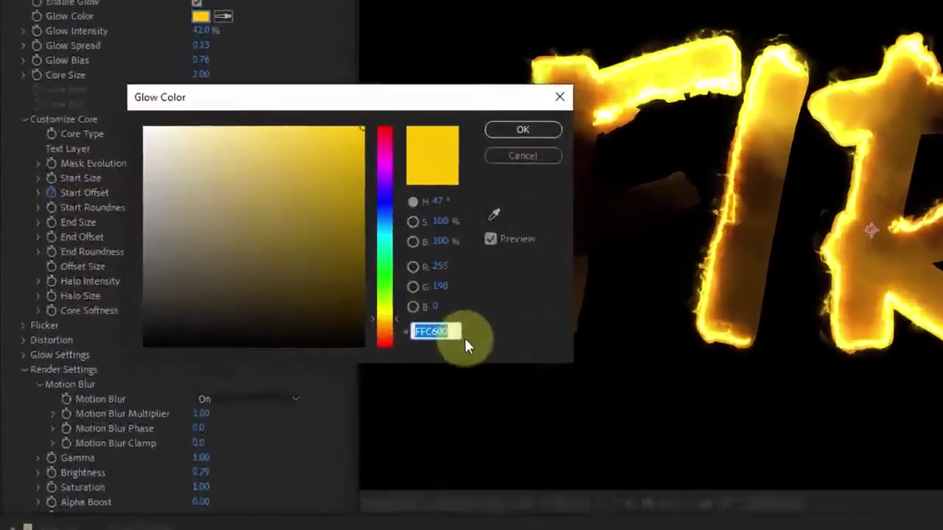
text(FF)
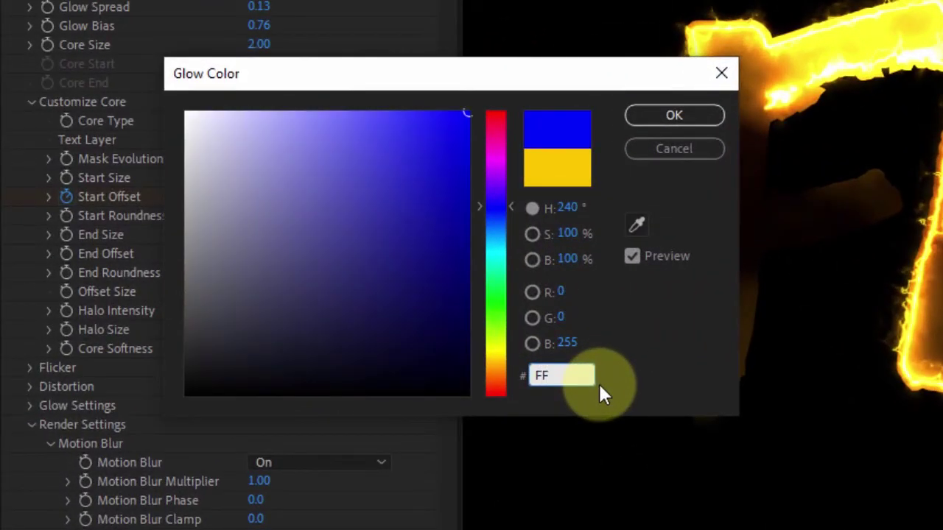
text(7200)
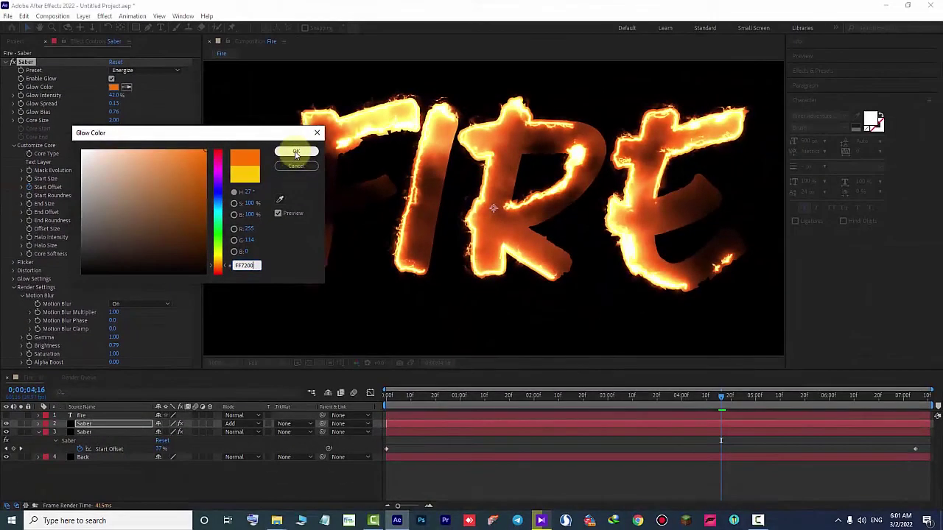
click(295, 153)
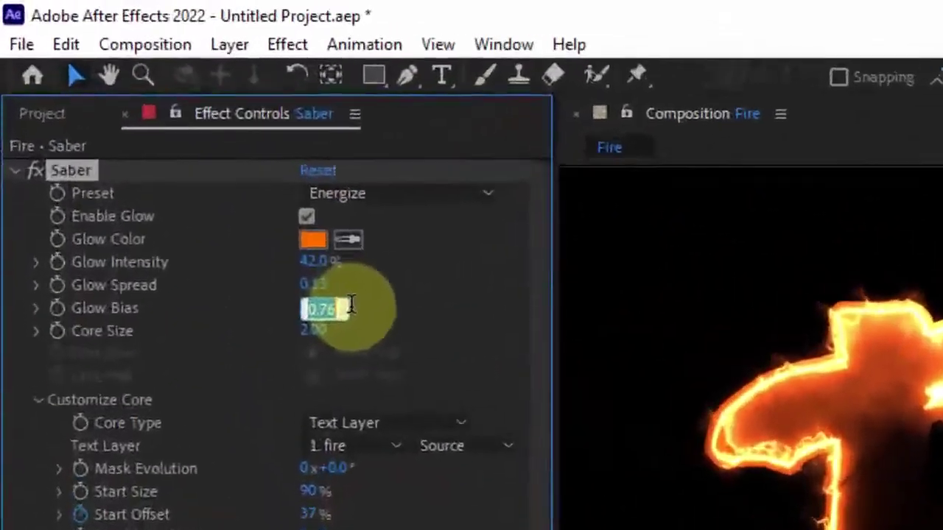
Step: Set Saber Glow Bias to 0.42
key(BackSpace)
text(.42)
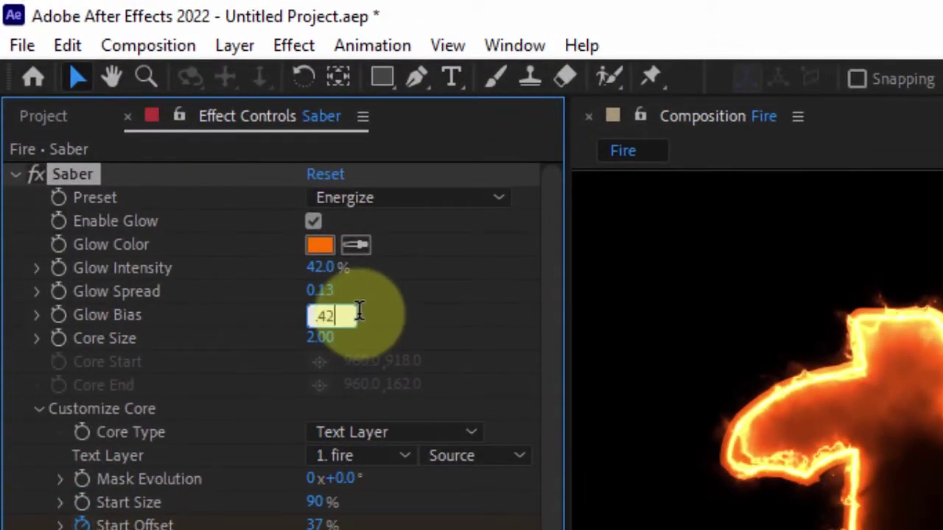
key(Return)
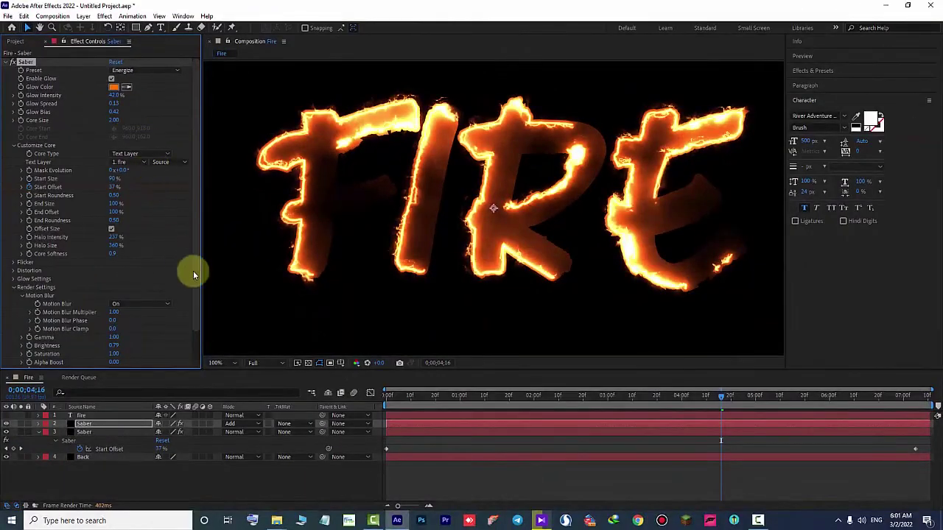
click(114, 424)
Step: Move the upper Saber's last Start Offset keyframe to about 4 seconds and scrub to preview the burn
key(u)
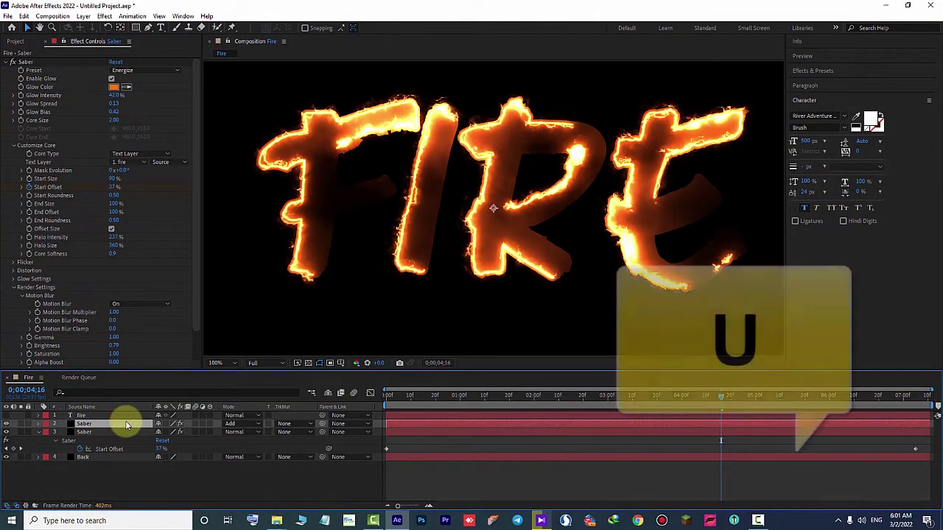
key(u)
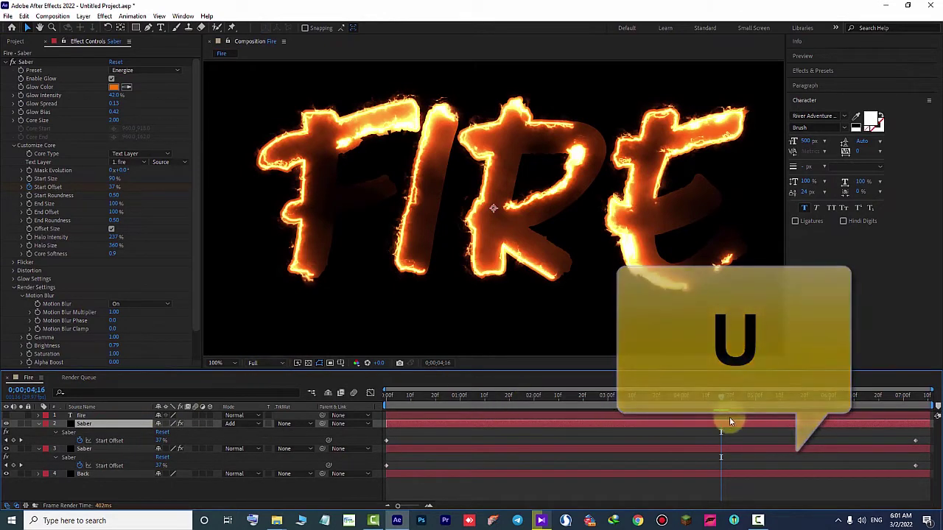
click(914, 441)
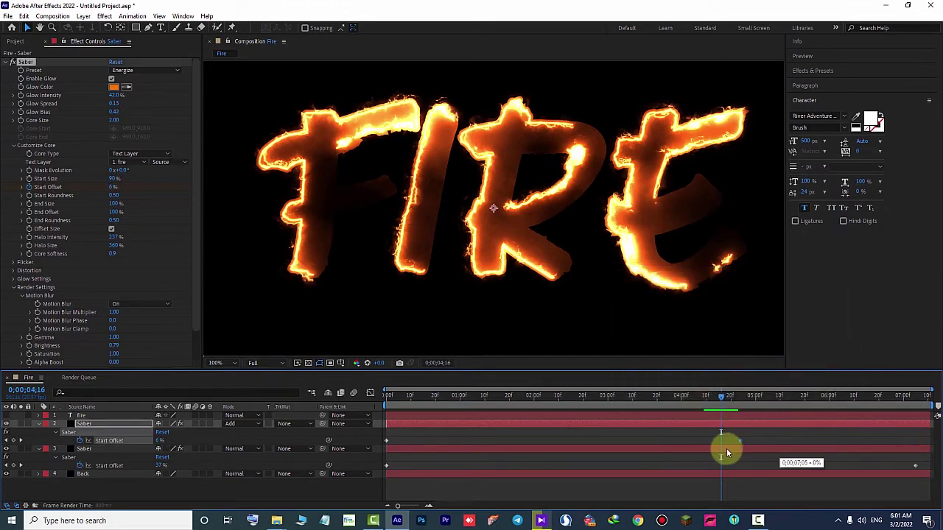
mouse_move(726, 448)
mouse_down()
mouse_move(709, 451)
mouse_move(738, 452)
mouse_up()
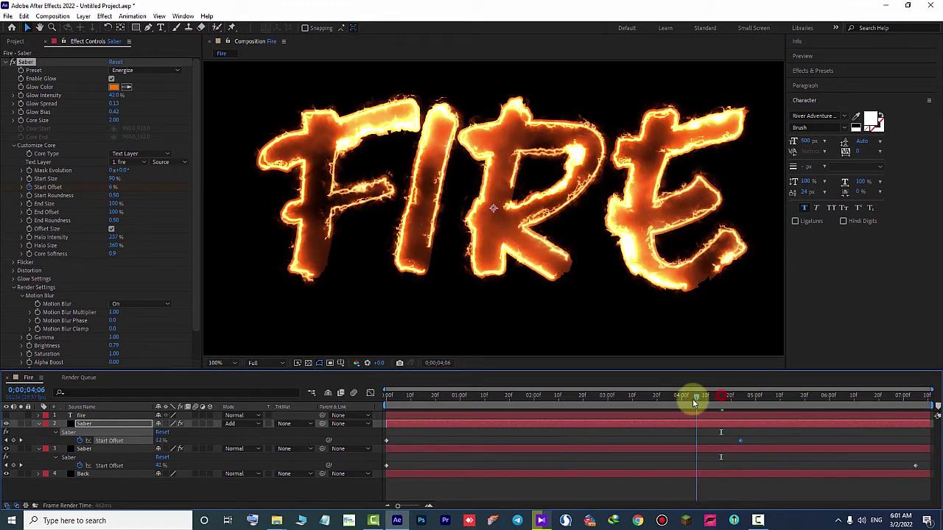
drag(692, 398, 435, 415)
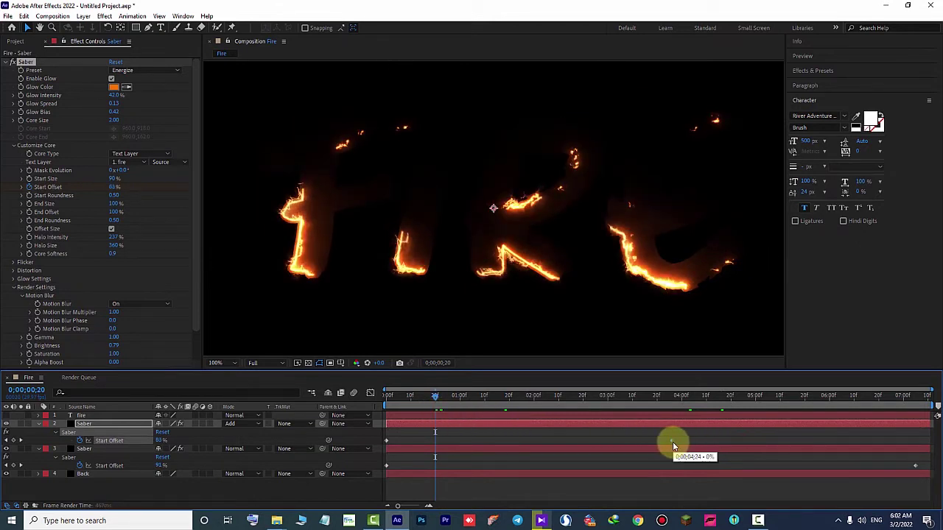
mouse_move(435, 399)
mouse_down()
mouse_move(439, 413)
mouse_move(572, 406)
mouse_up()
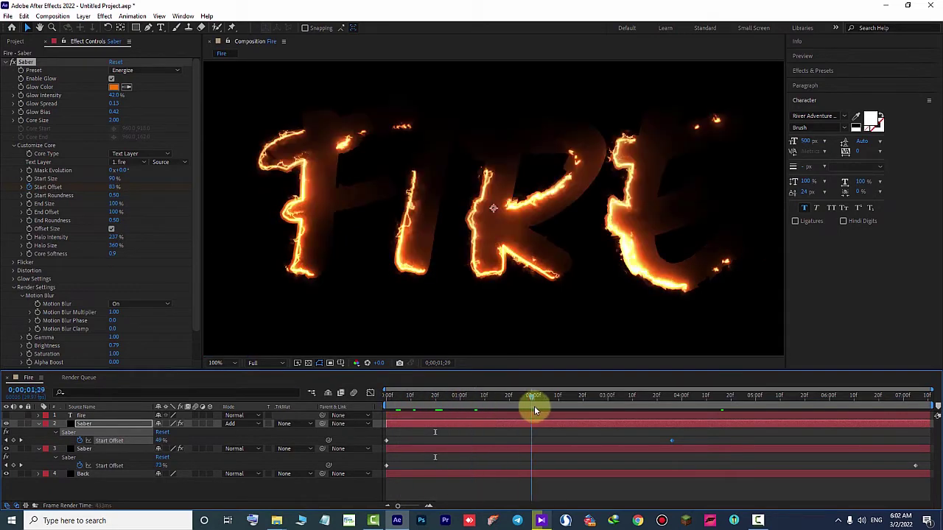
drag(671, 404, 801, 412)
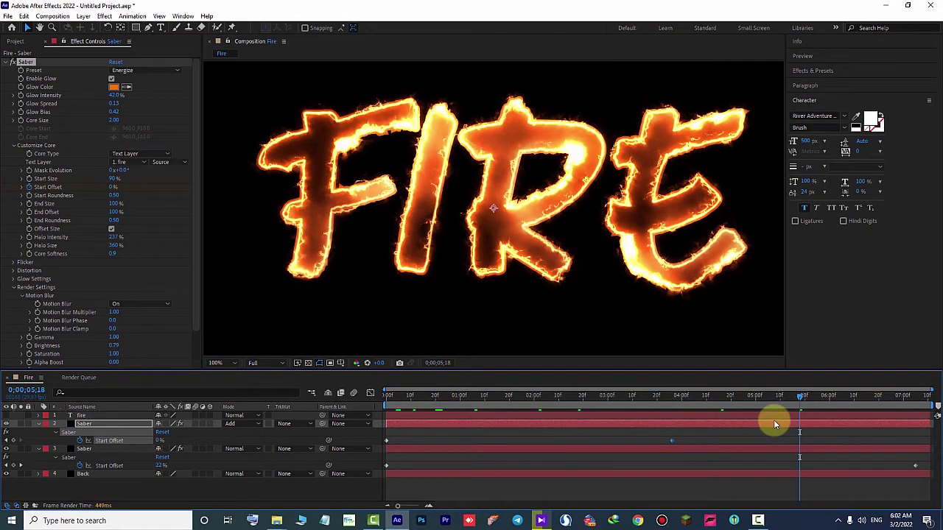
click(114, 415)
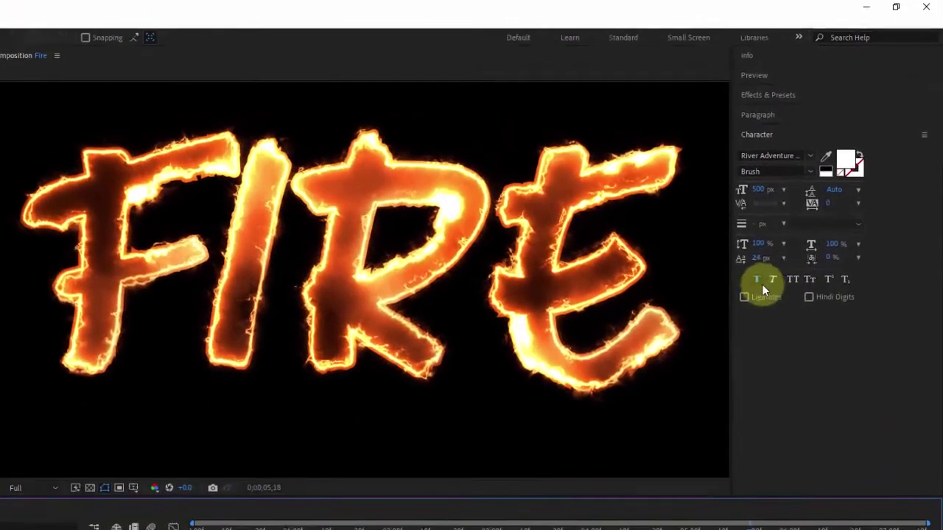
click(758, 279)
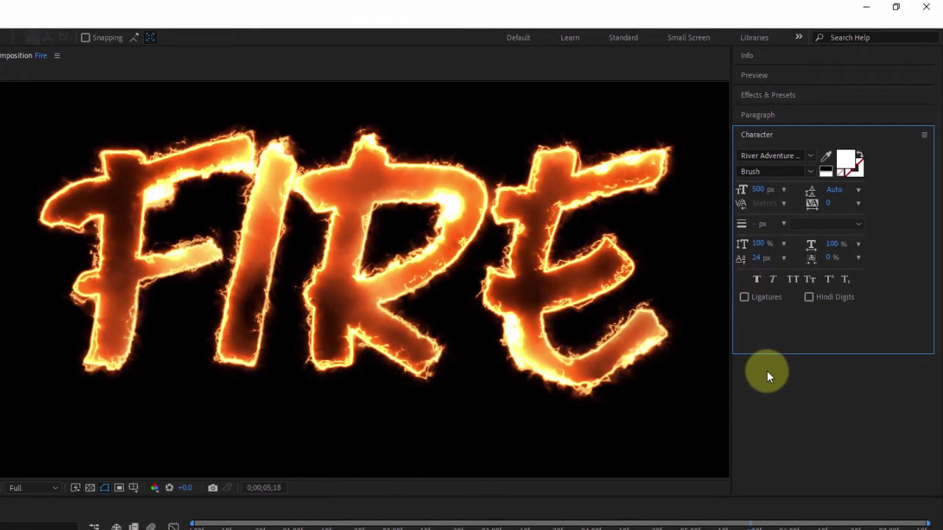
click(755, 280)
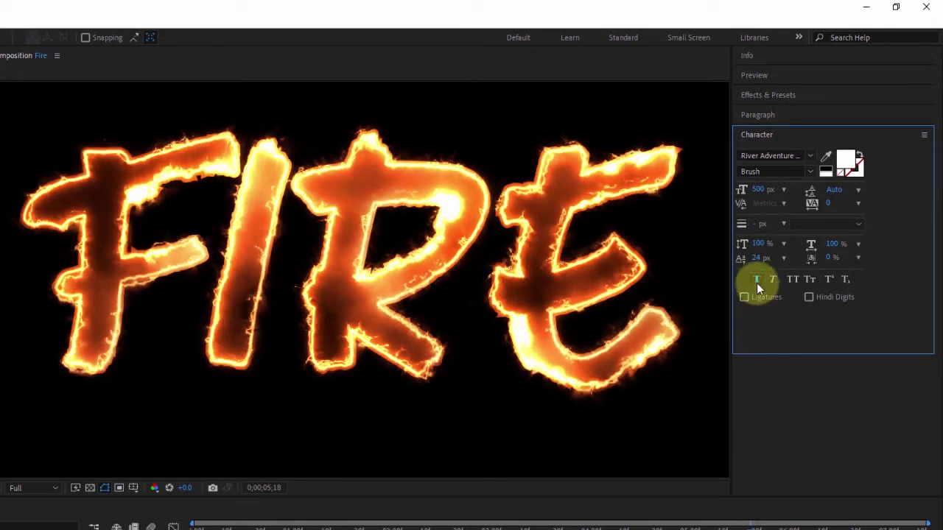
click(756, 280)
click(756, 280)
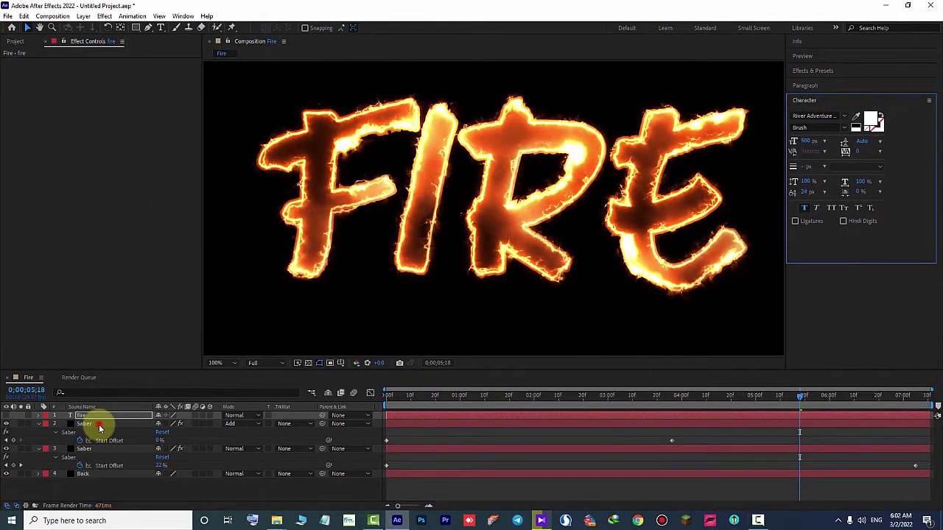
click(101, 425)
scroll(165, 243, down, 2)
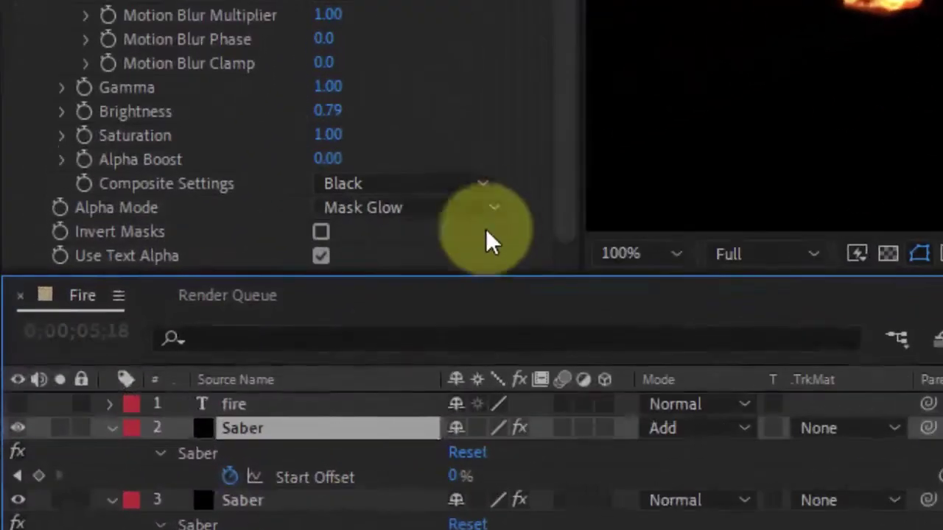
Step: Set Saber Alpha Mode from Mask Glow to Disable, zoom the viewer to 50%, and scrub the burn
click(496, 212)
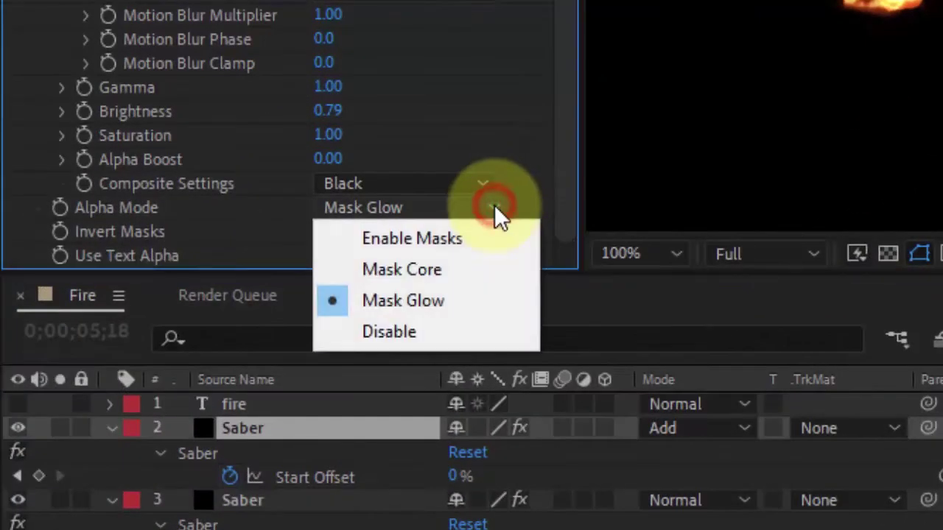
click(472, 346)
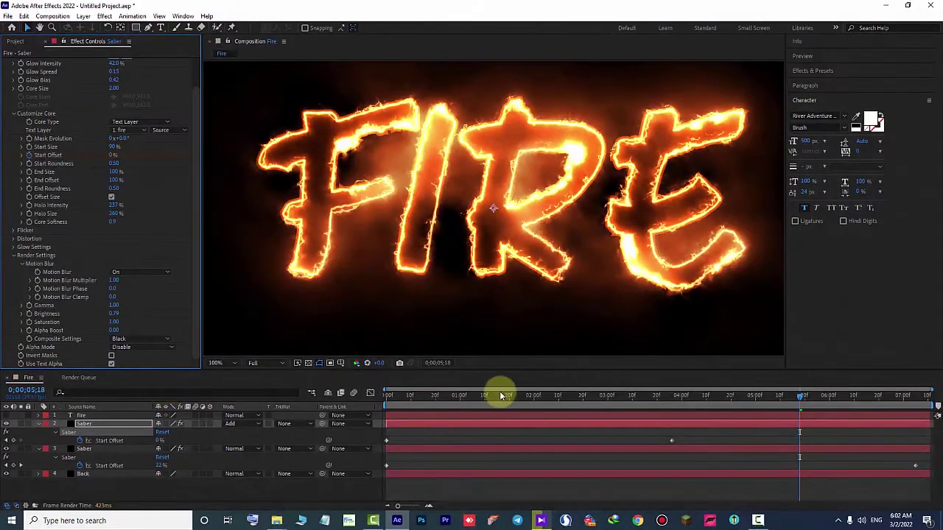
drag(799, 396, 492, 416)
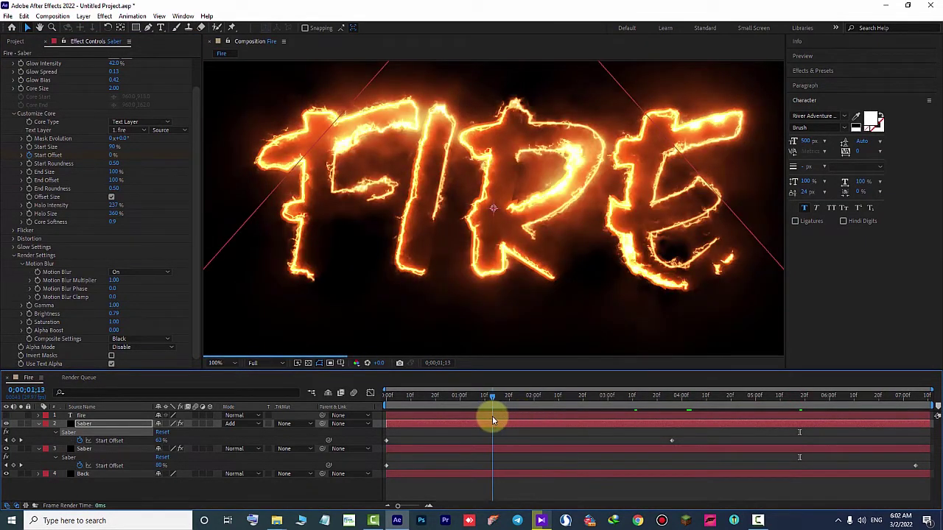
key(comma)
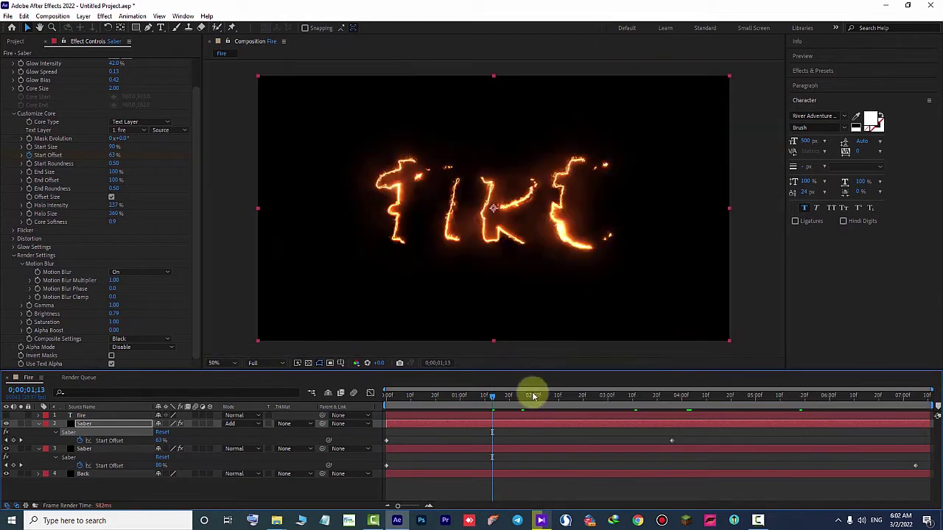
drag(497, 398, 571, 399)
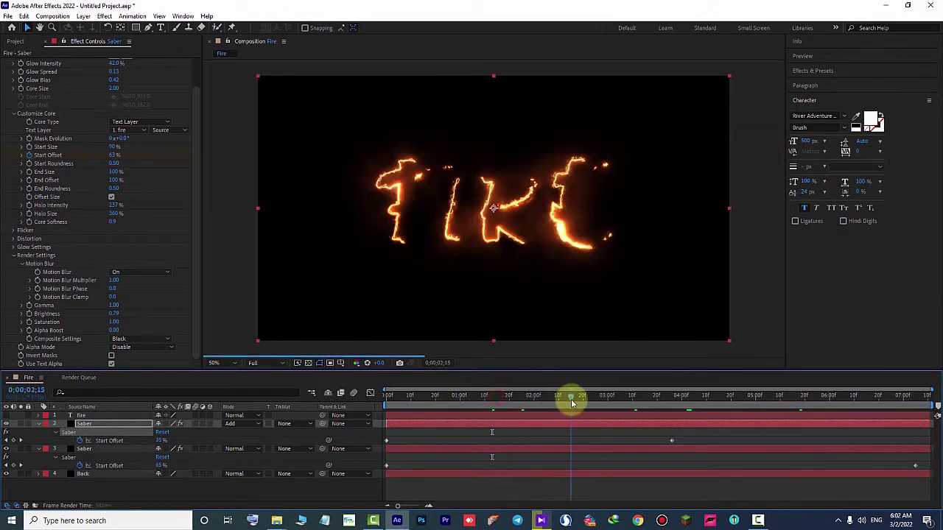
drag(629, 398, 681, 398)
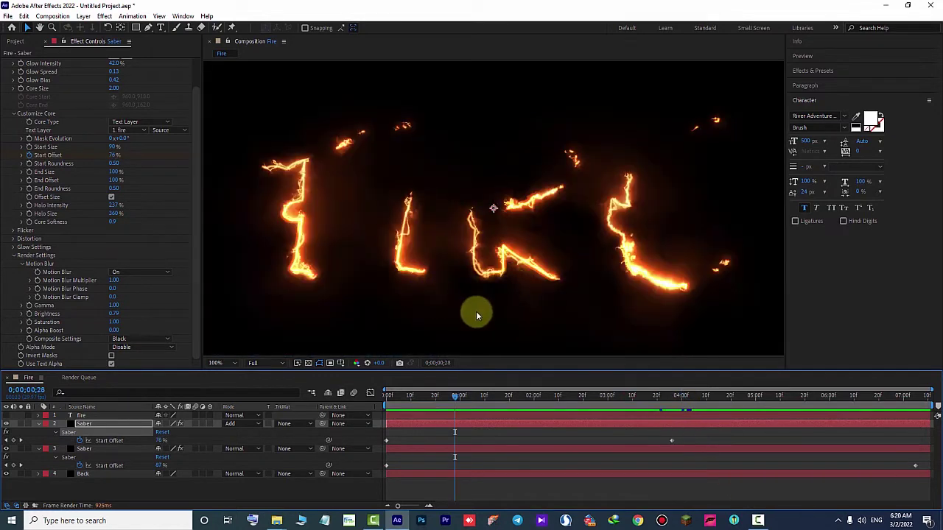
click(92, 448)
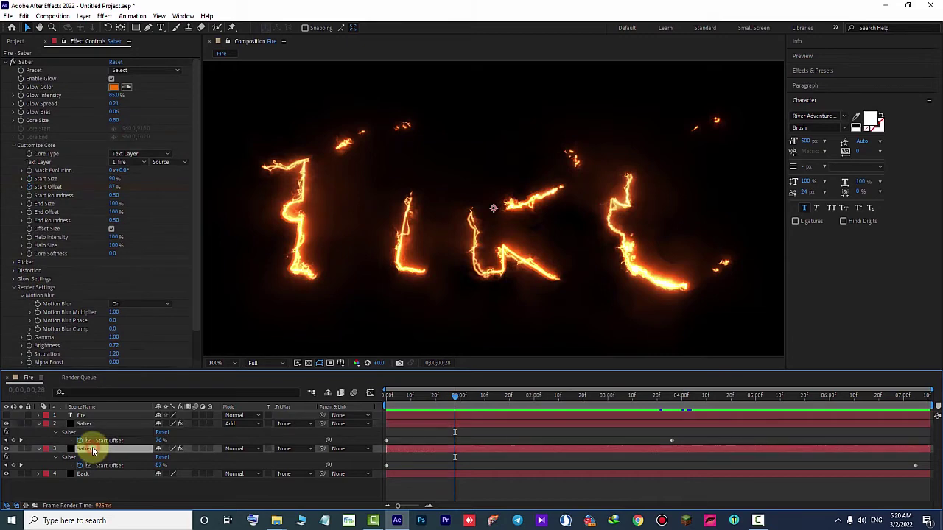
Step: Scrub the lower Saber's Mask Evolution to vary its strokes, then collapse both Saber layers
click(20, 449)
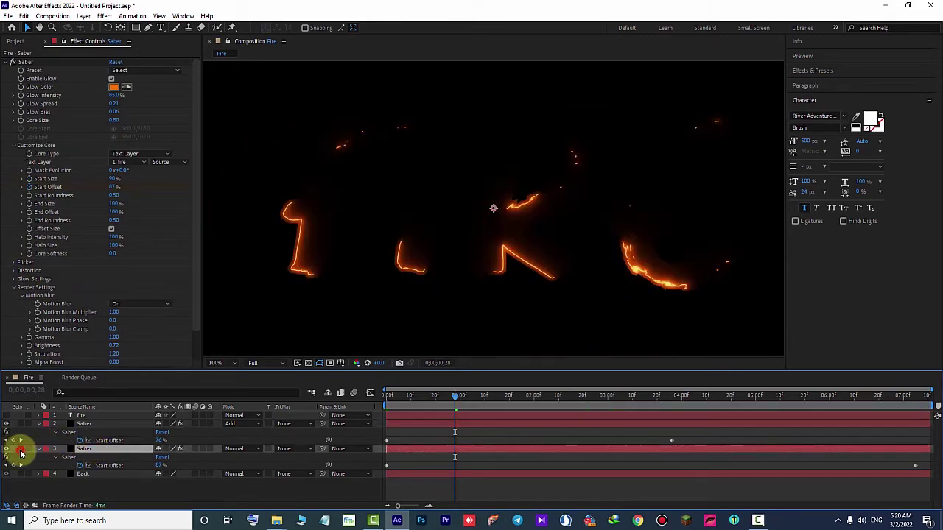
click(20, 449)
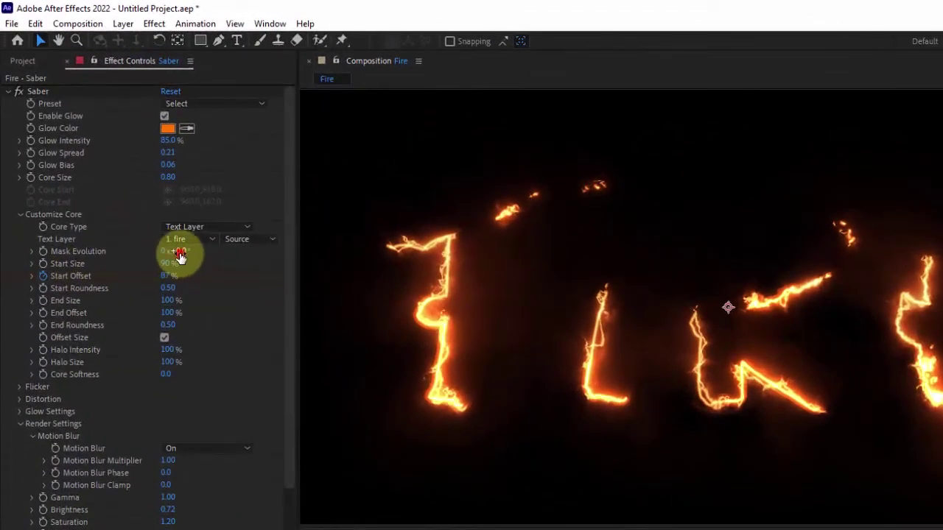
drag(180, 256, 203, 253)
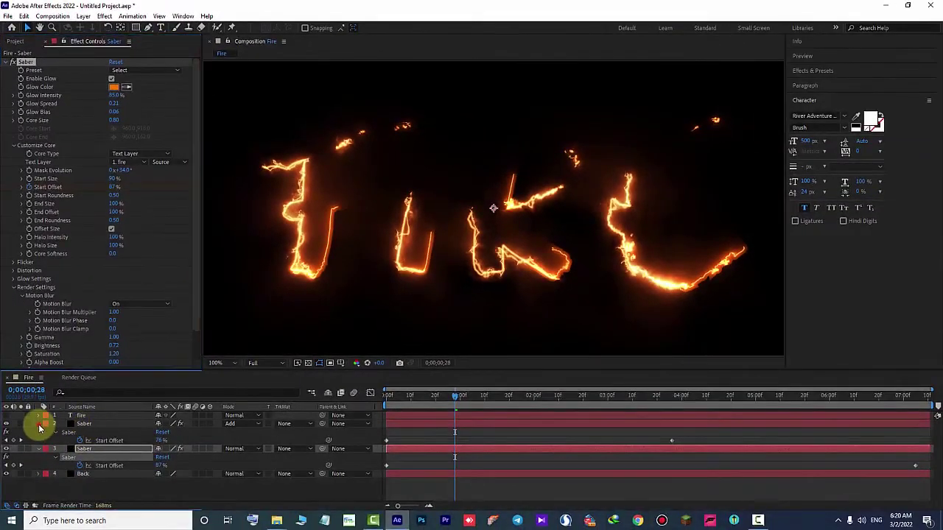
click(38, 425)
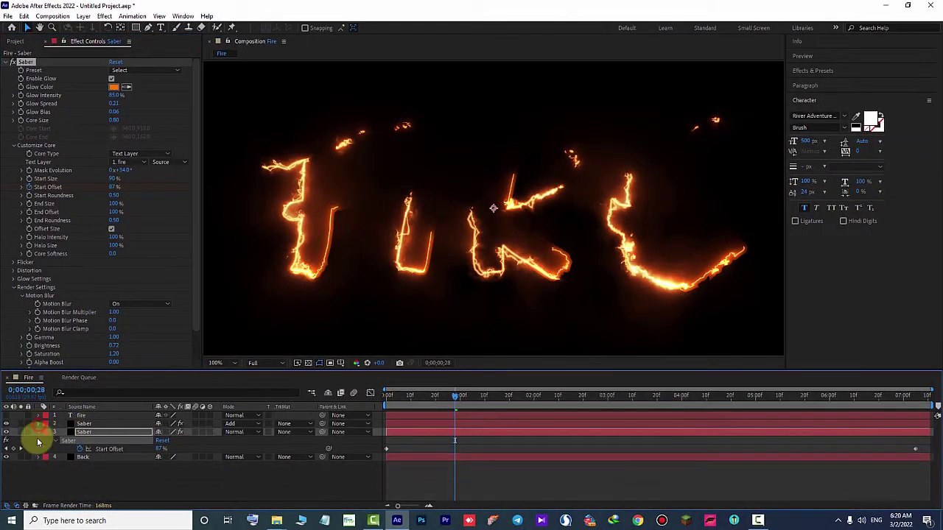
click(39, 433)
Step: Toggle the lower Saber's visibility to compare and shift its Mask Evolution to 0x+14°
click(7, 433)
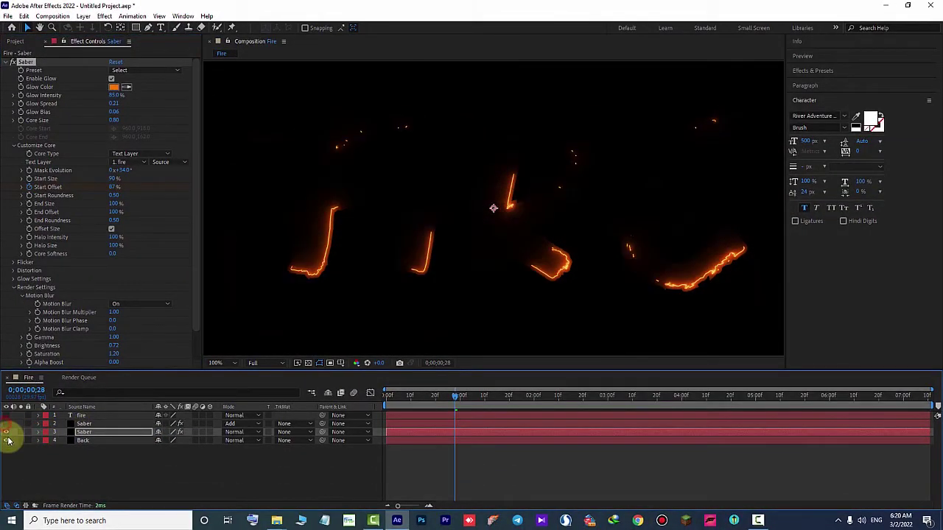
click(6, 433)
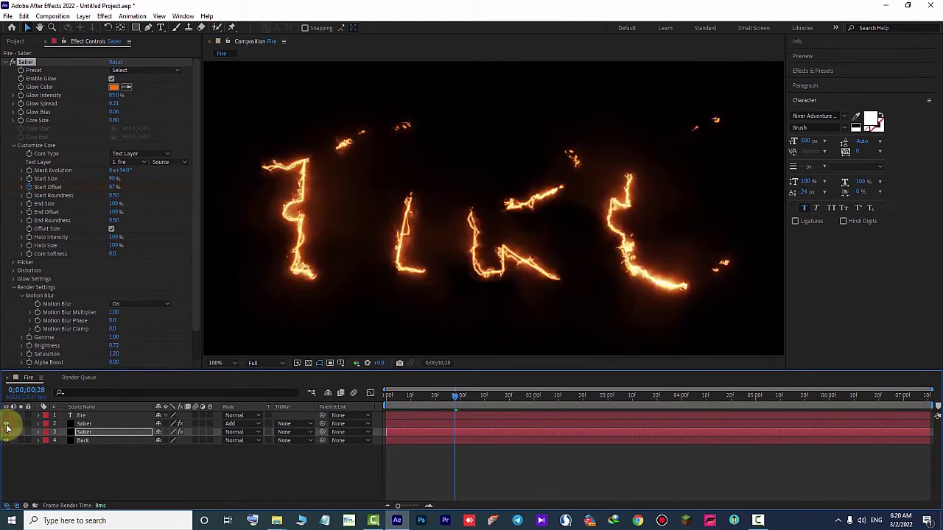
click(7, 433)
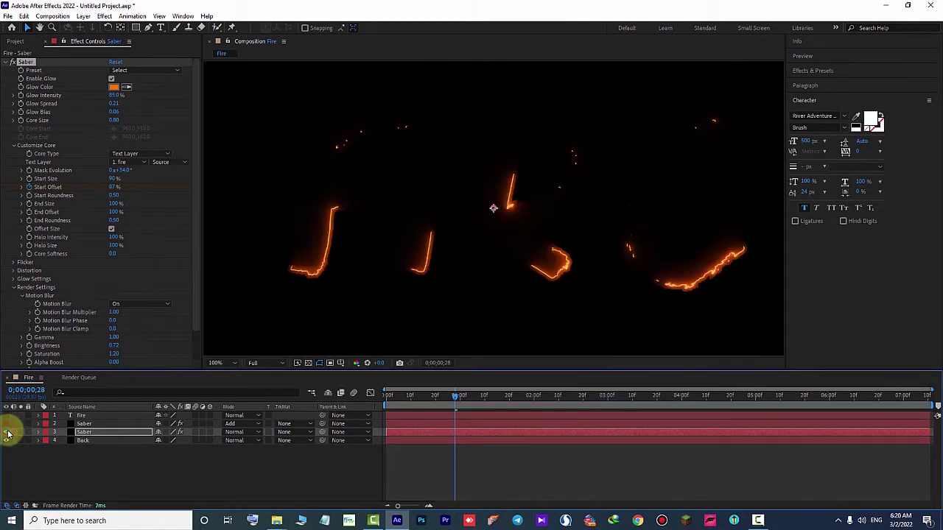
click(7, 432)
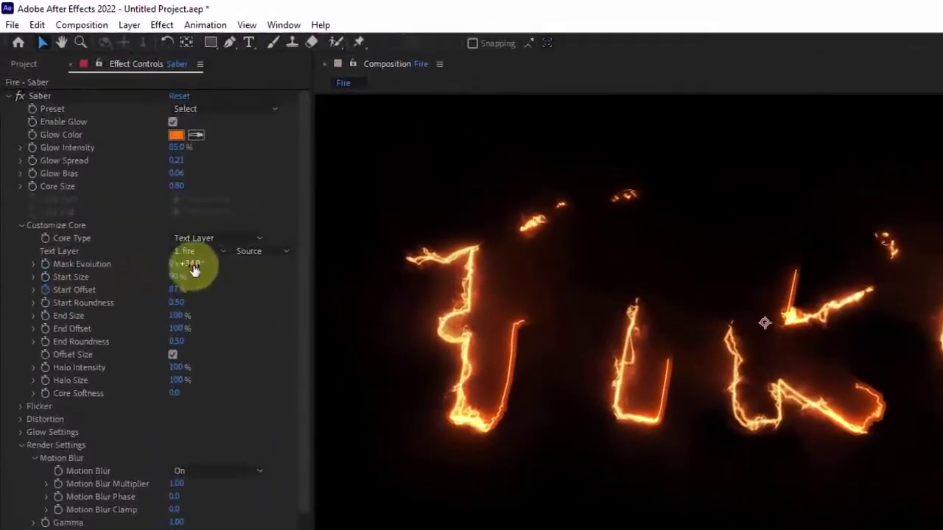
click(121, 170)
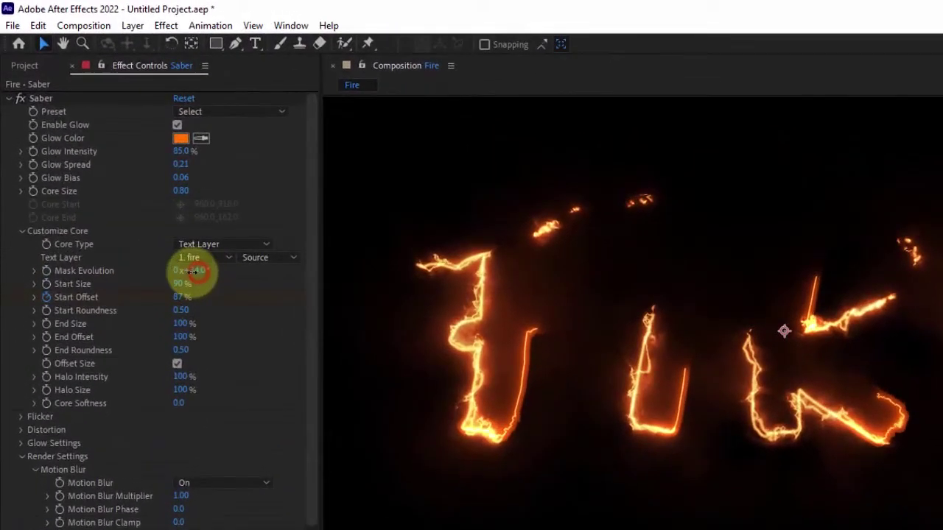
mouse_move(193, 271)
mouse_down()
mouse_move(93, 247)
mouse_move(244, 269)
mouse_move(159, 250)
mouse_up()
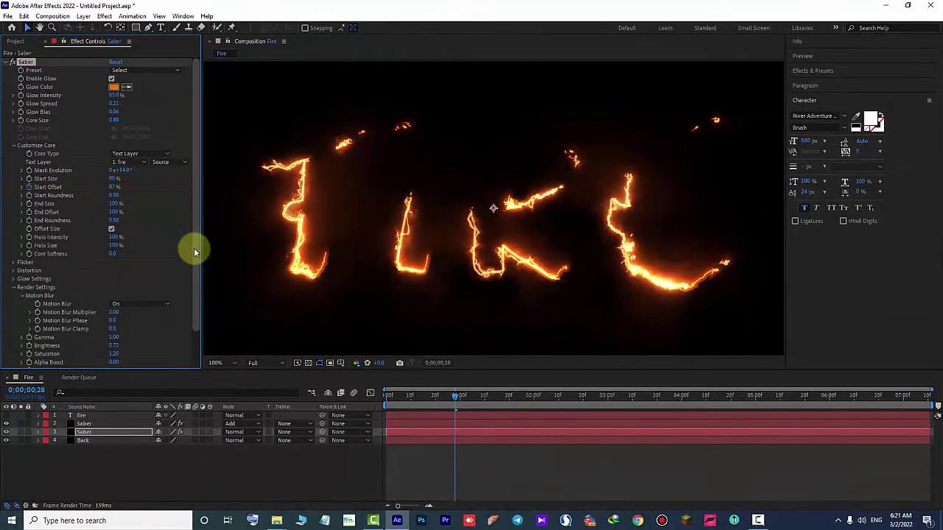
scroll(423, 225, down, 2)
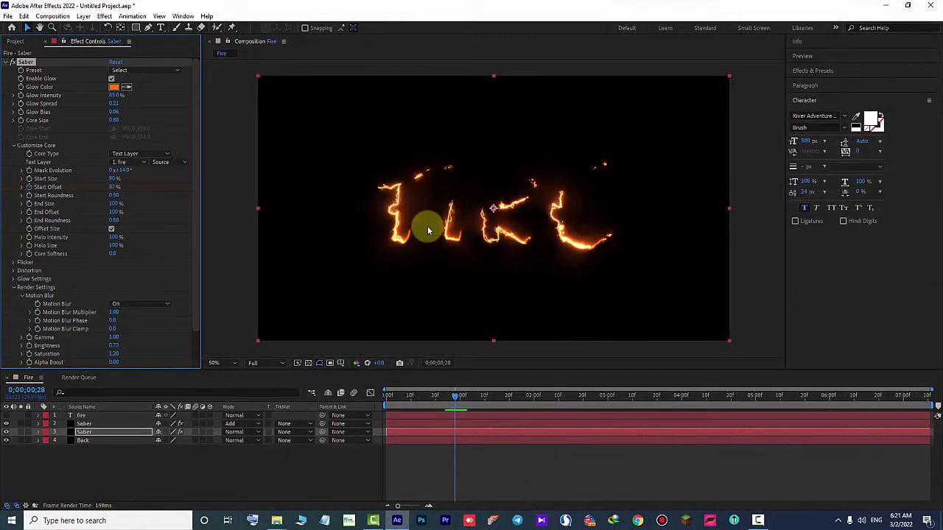
Step: Add a 35mm Camera 1 layer with default settings to the Fire composition, accepting the 3D-layer warning
right_click(293, 467)
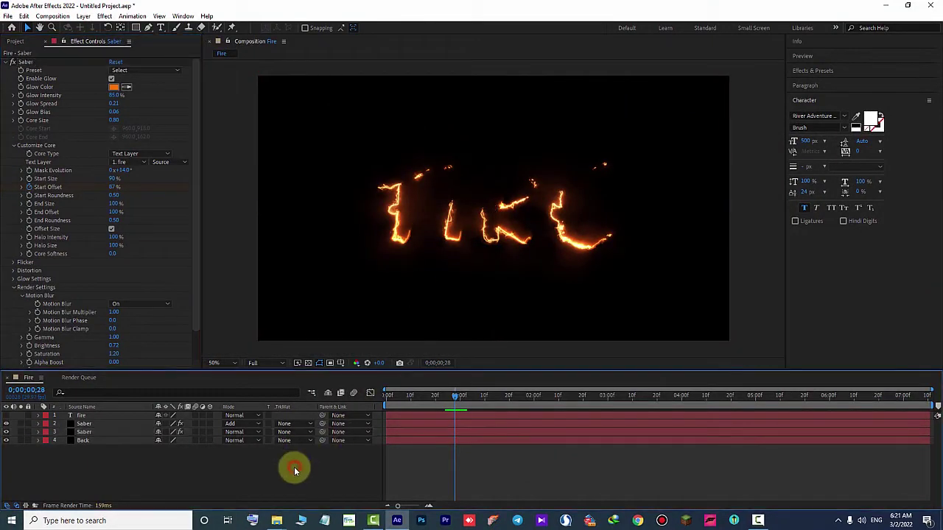
mouse_move(337, 350)
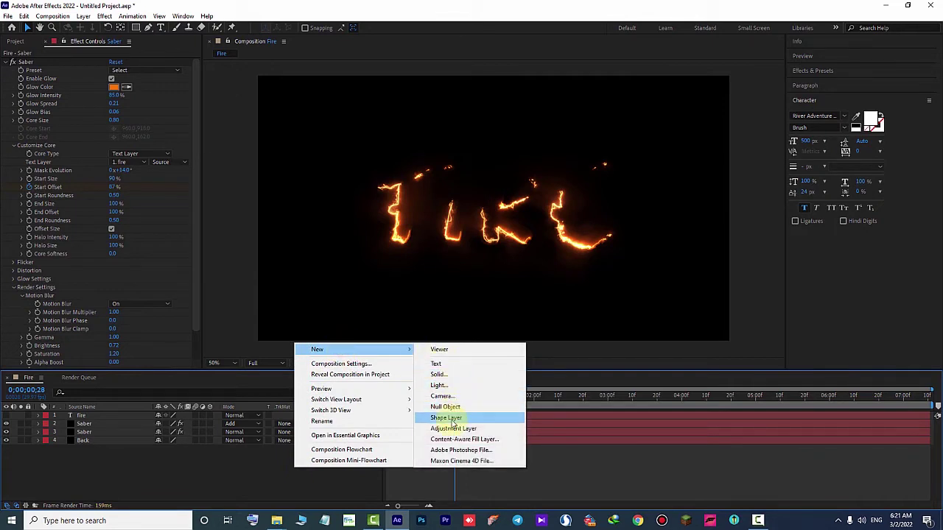
click(443, 397)
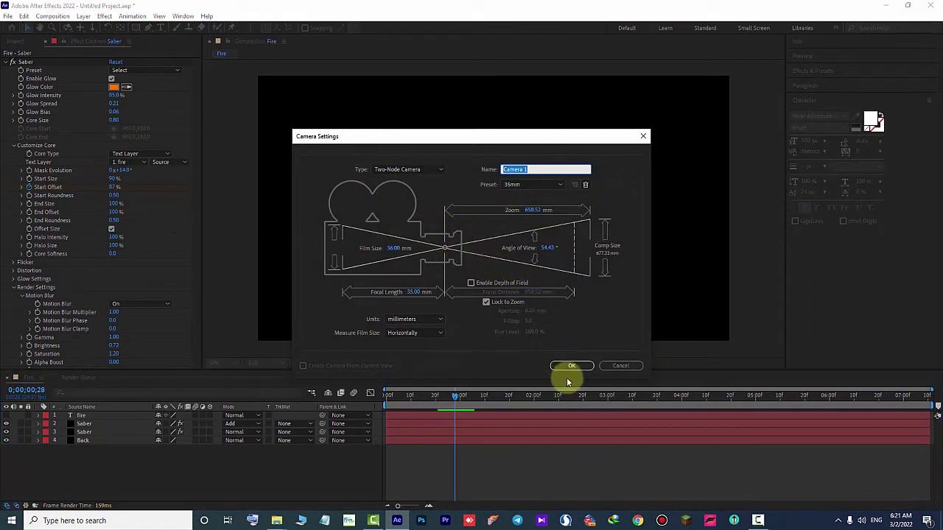
click(573, 366)
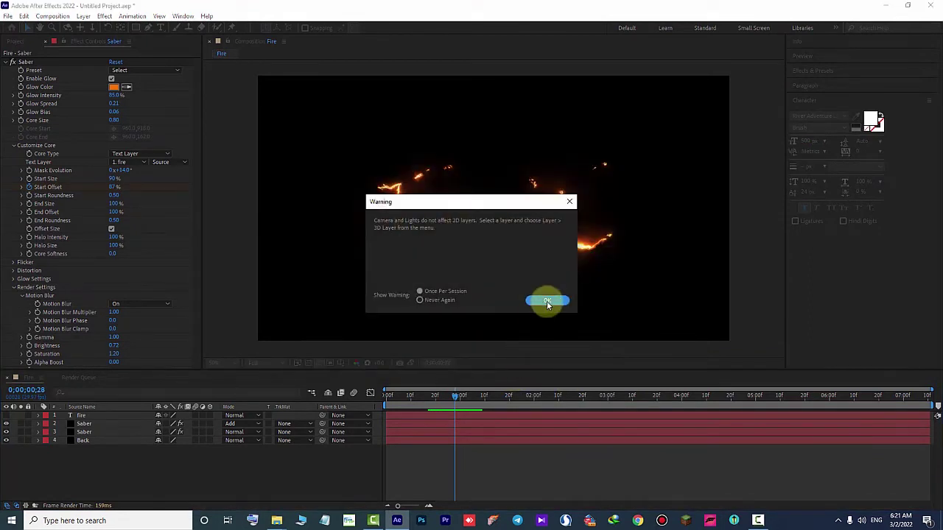
click(546, 302)
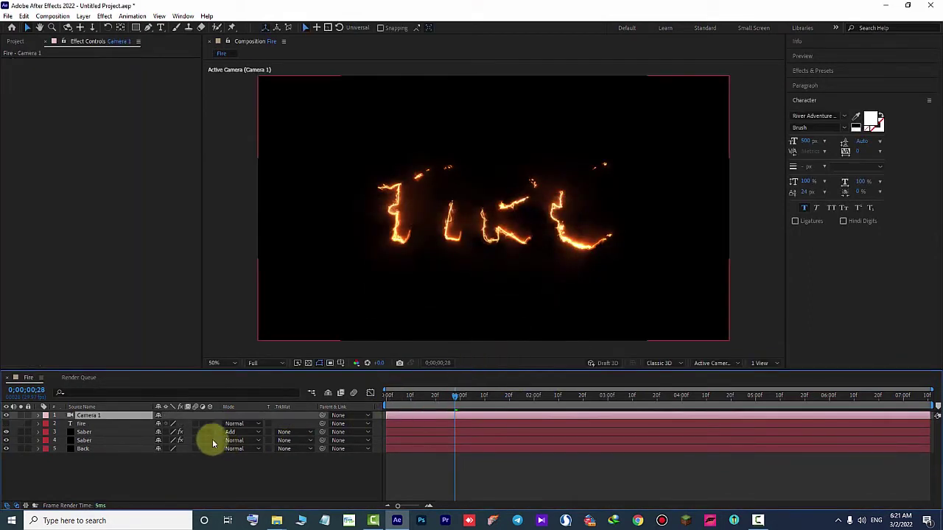
click(116, 465)
Step: Pre-compose the fire text, both Saber layers and Back into a new composition named 'Fire'
drag(98, 459, 102, 424)
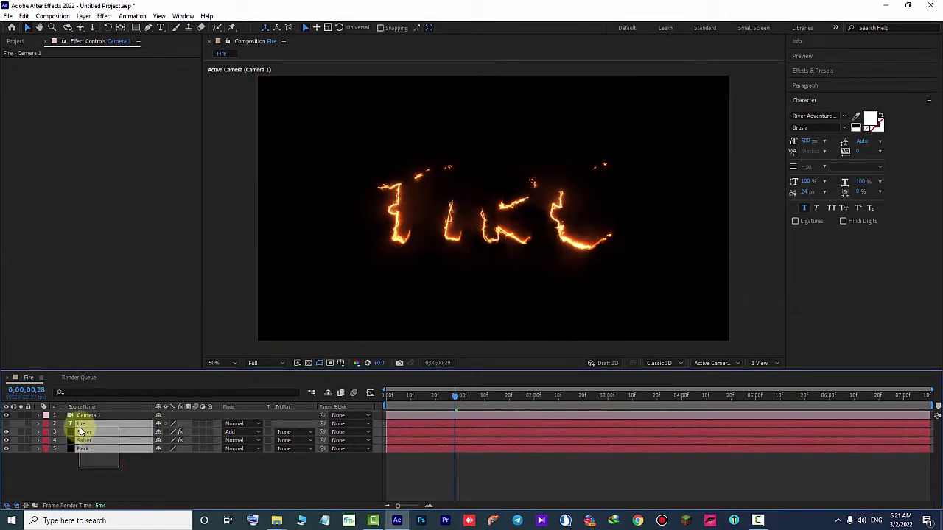
right_click(116, 429)
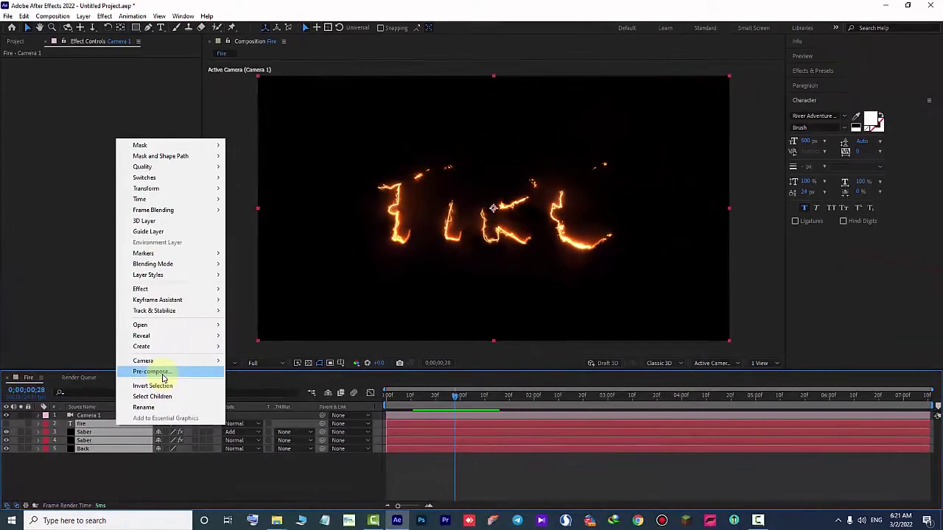
click(162, 376)
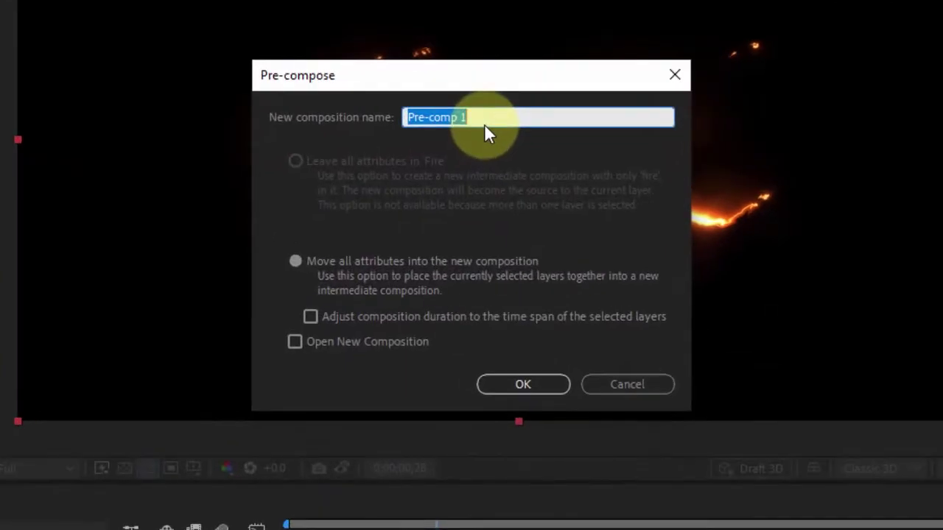
text(Fire)
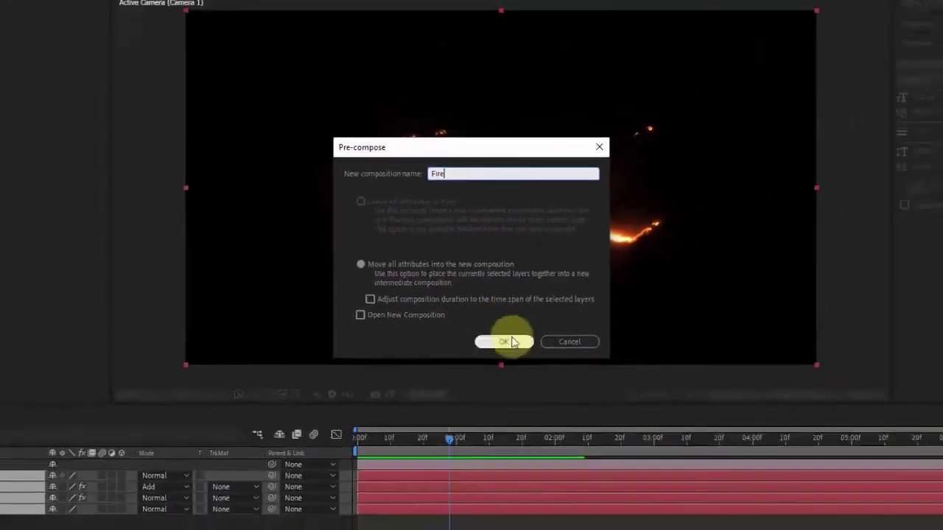
click(499, 324)
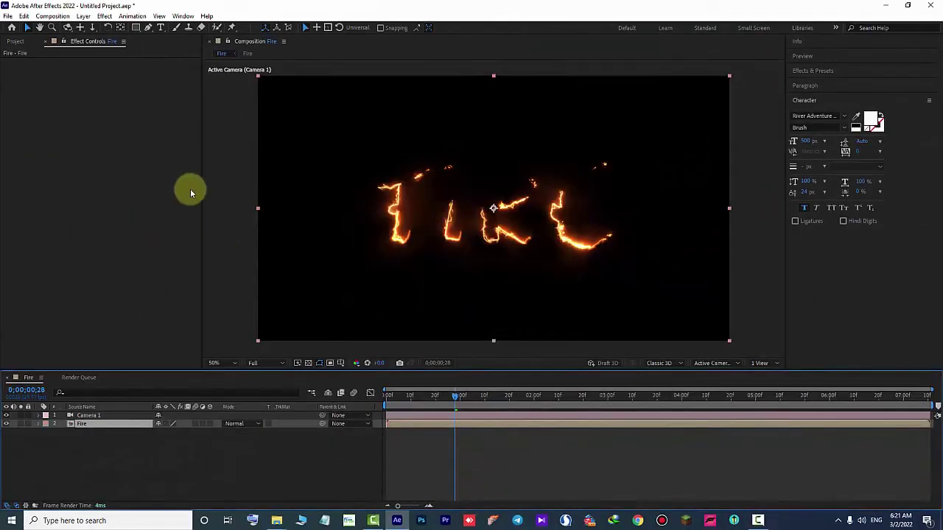
Step: Apply Video Copilot Heat Distortion to the Fire layer, viewing frame 0;00;01;15 at 100% zoom
click(106, 17)
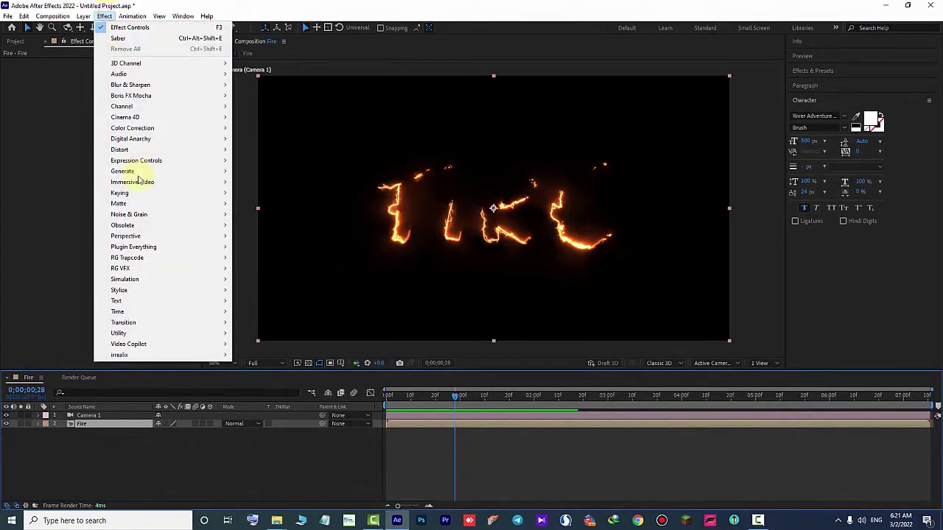
mouse_move(179, 344)
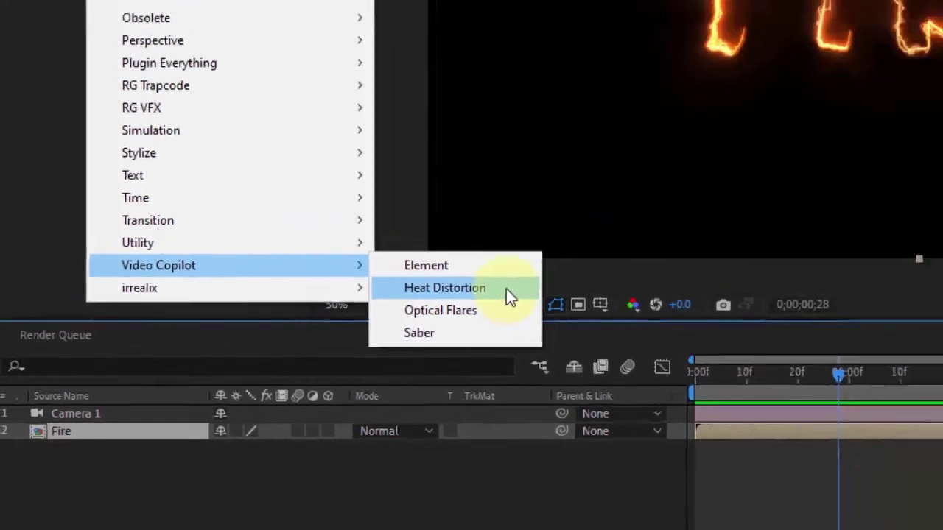
click(611, 253)
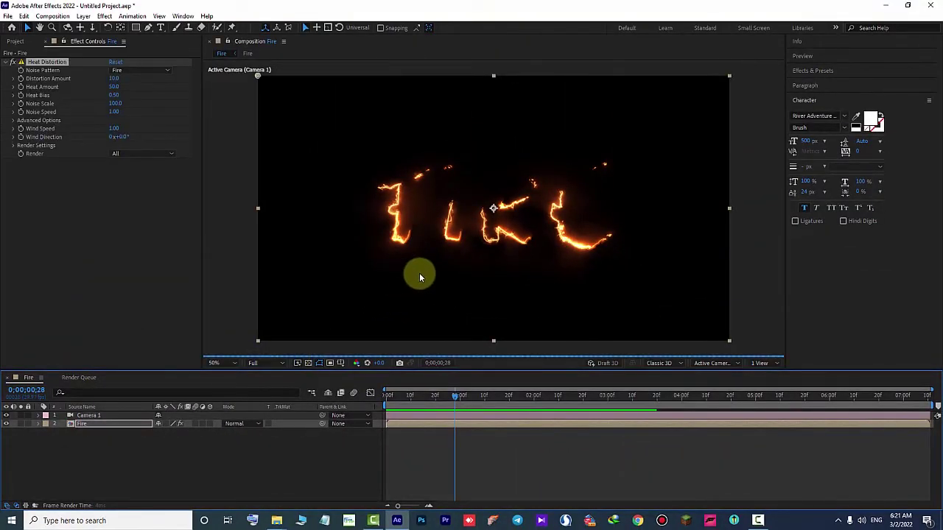
drag(454, 395, 497, 395)
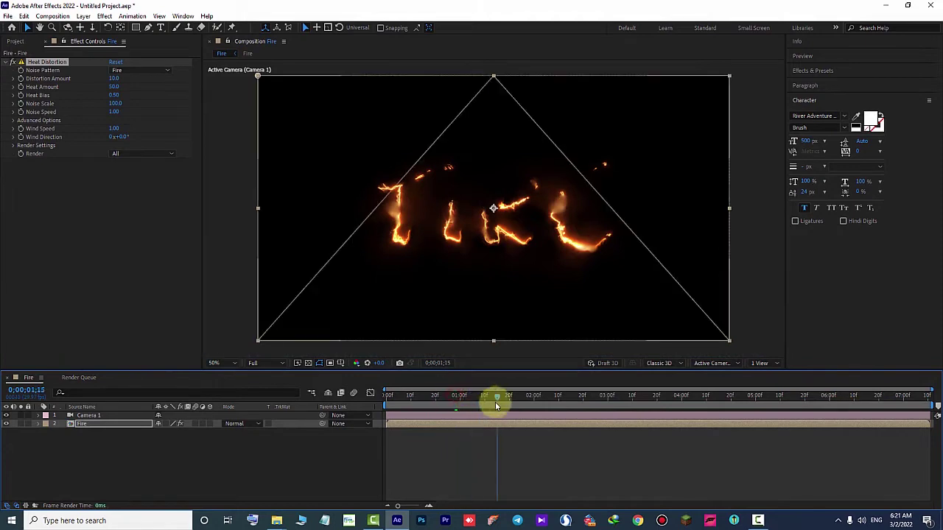
key(period)
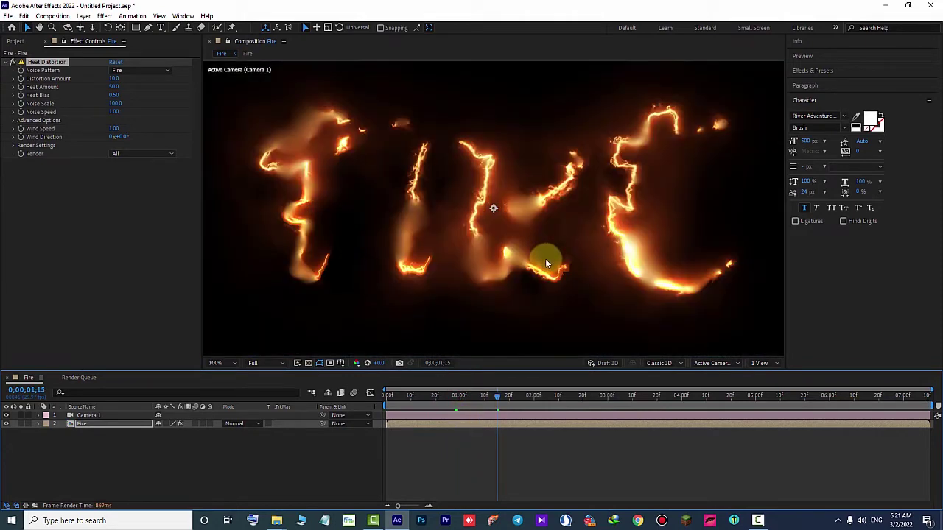
Step: Set Heat Distortion to Distortion Amount 5, Heat Amount 40, Heat Bias 0.65 and Noise Scale 85
click(114, 79)
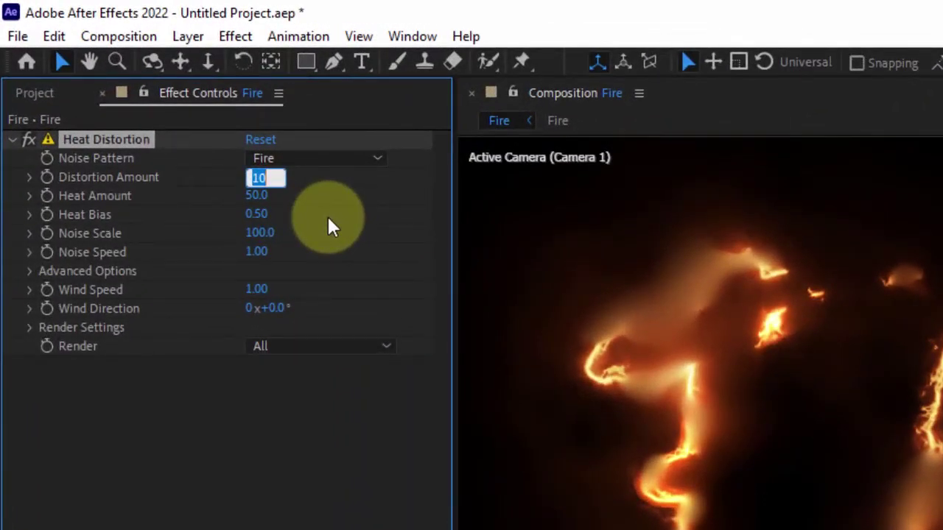
text(5)
key(Return)
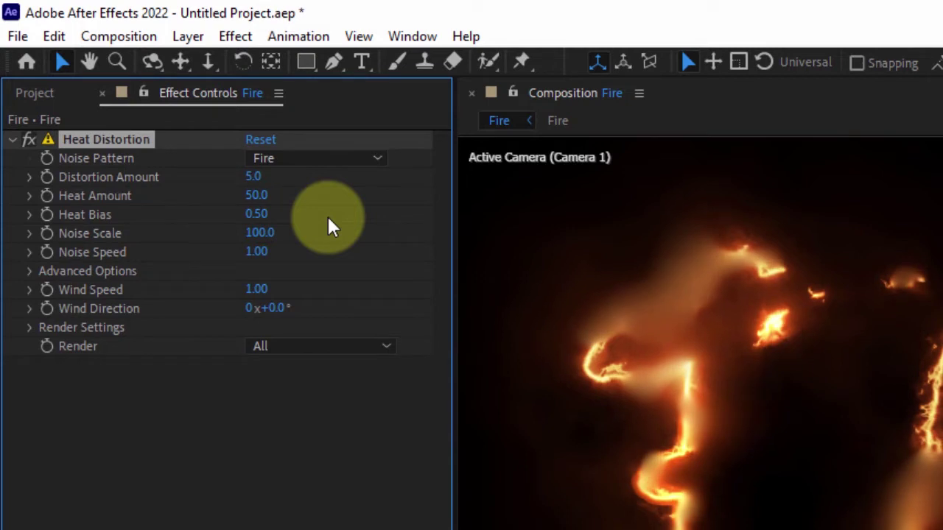
click(256, 196)
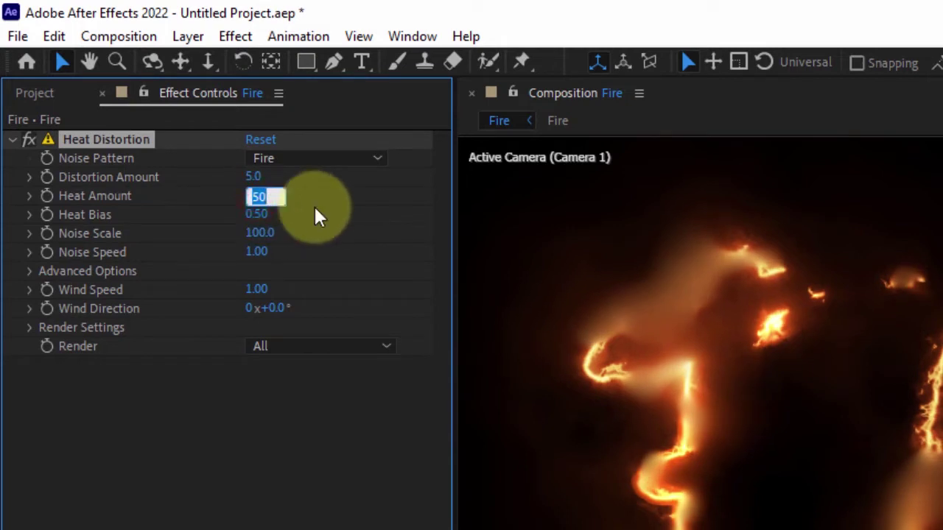
text(40)
key(Return)
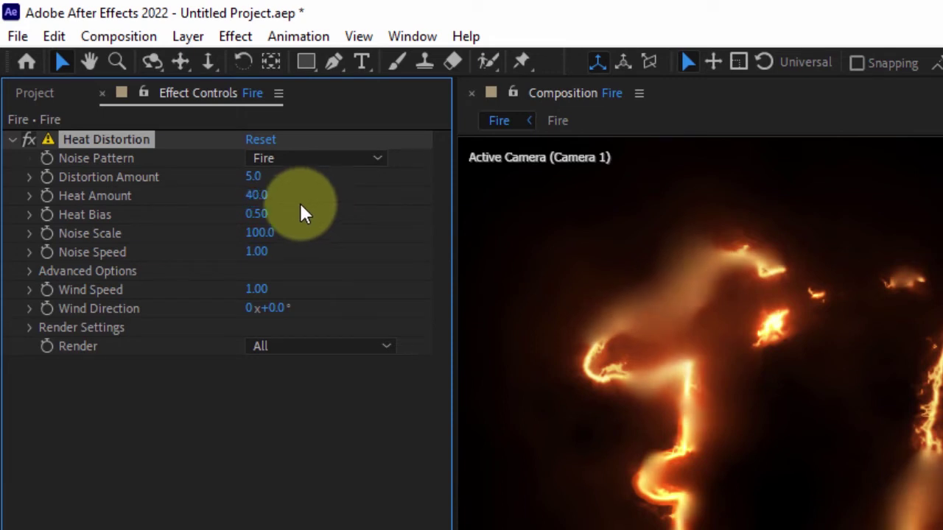
click(261, 214)
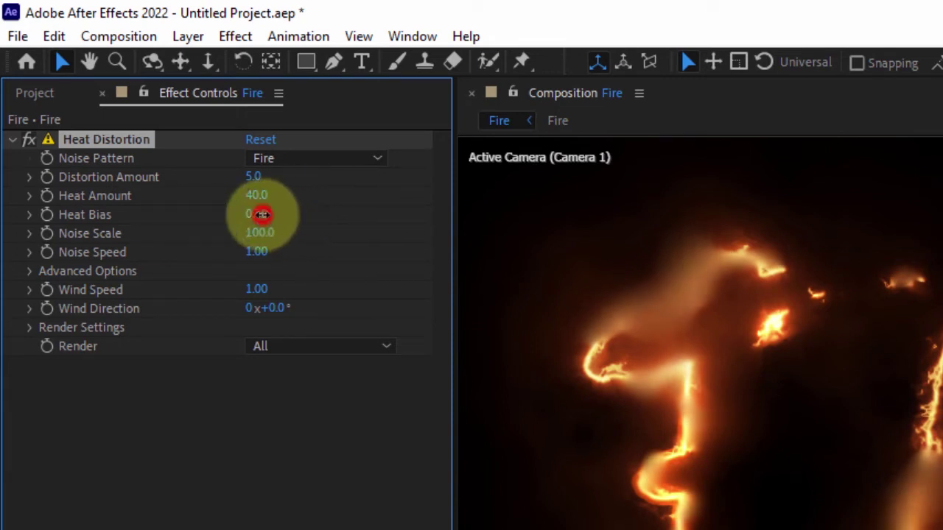
text(.65)
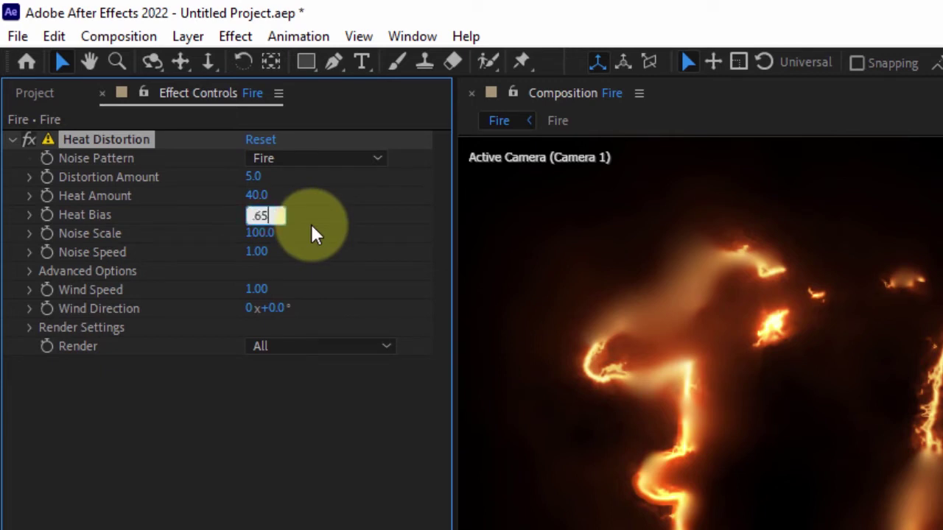
key(Return)
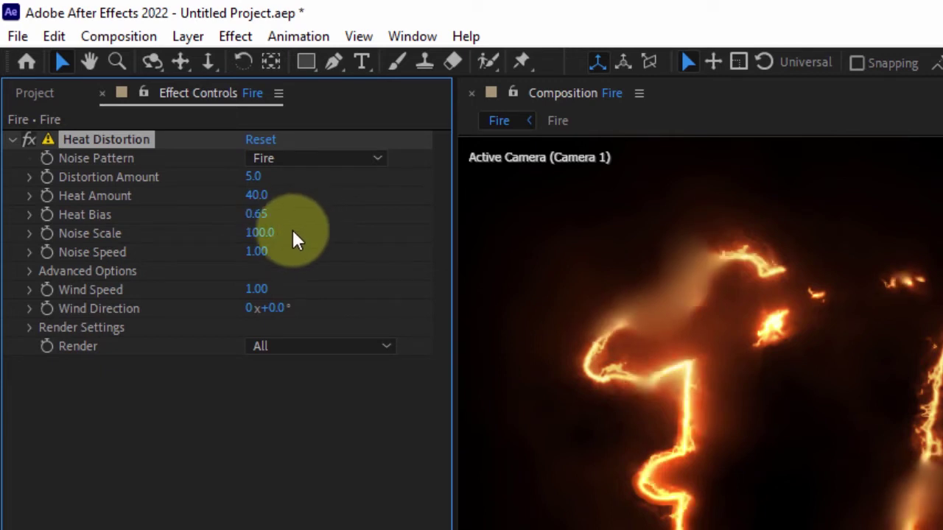
click(259, 233)
text(85)
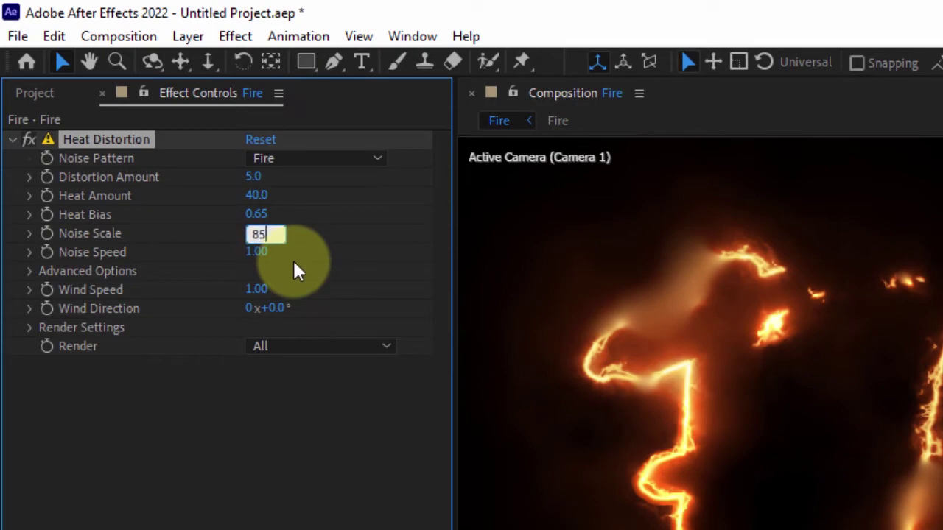
key(Return)
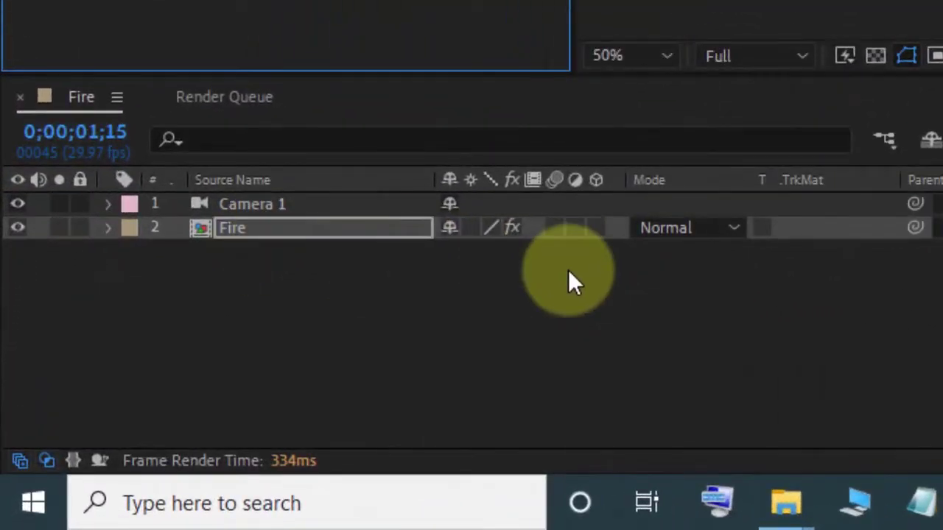
Step: Turn on 3D for the nested Fire layer and set its Scale to a uniform 105%
click(598, 232)
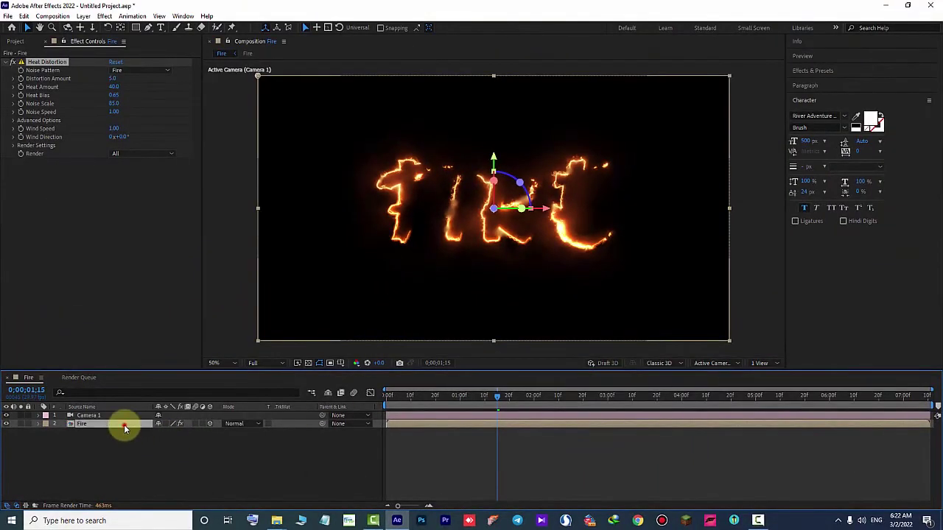
click(125, 429)
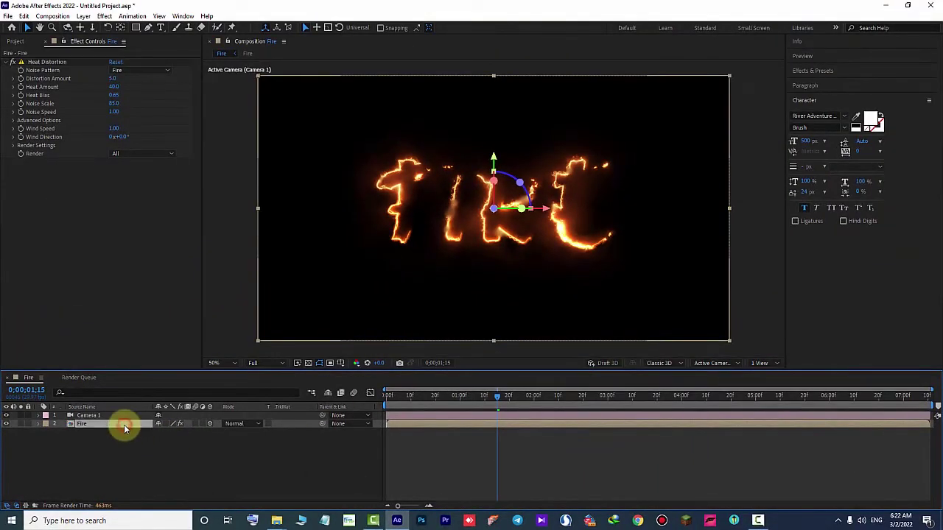
key(s)
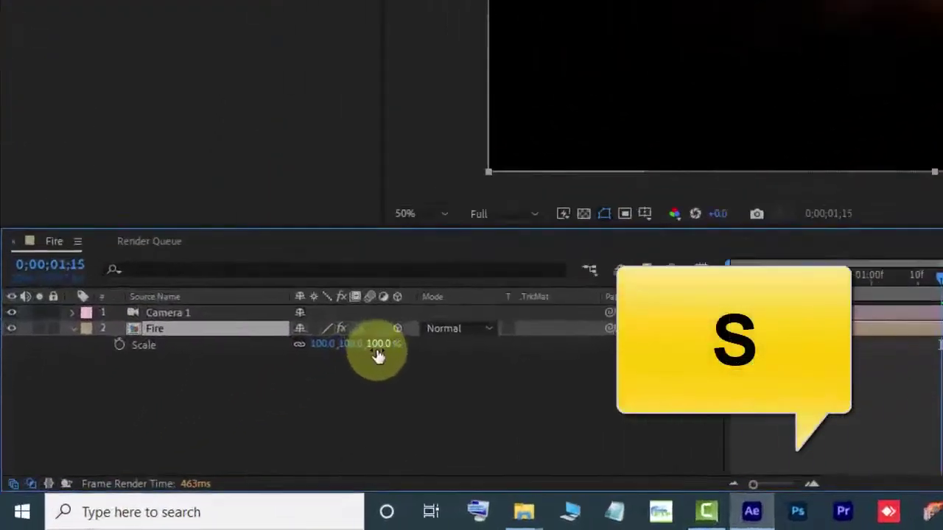
click(377, 344)
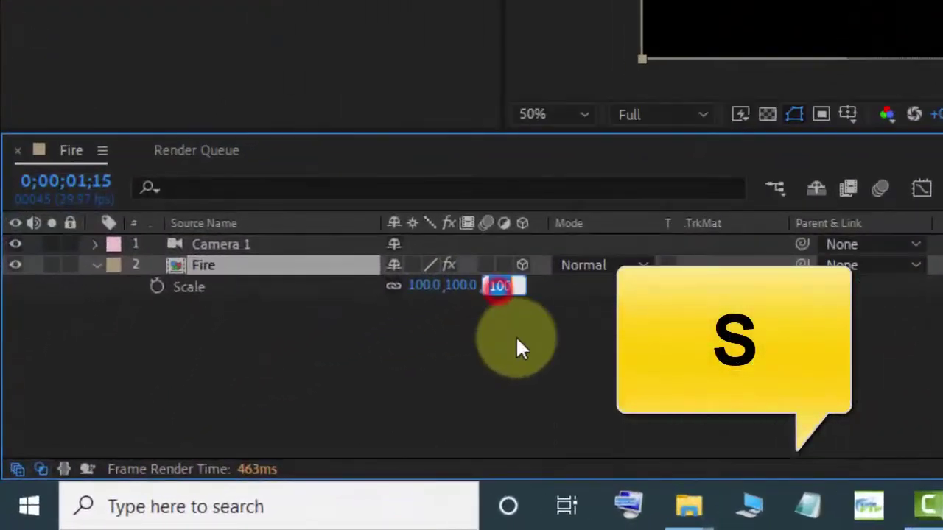
text(105)
key(Return)
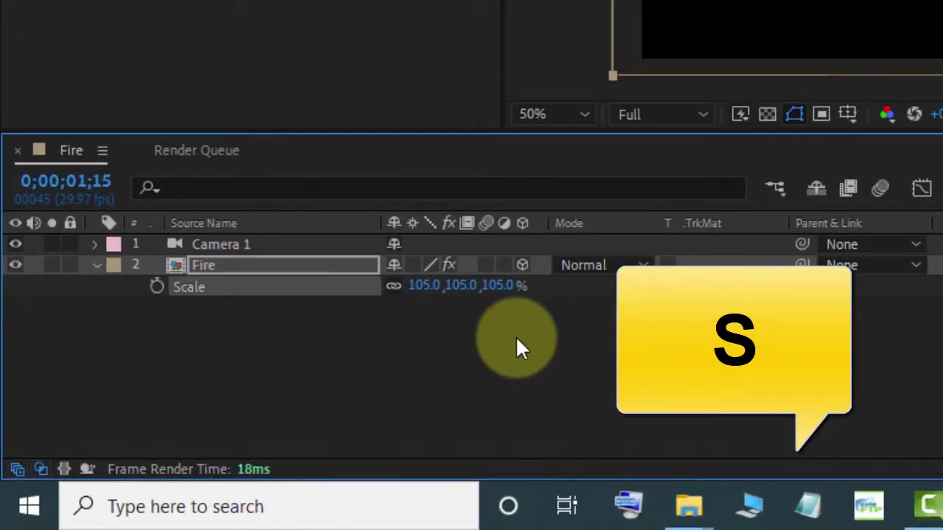
click(256, 247)
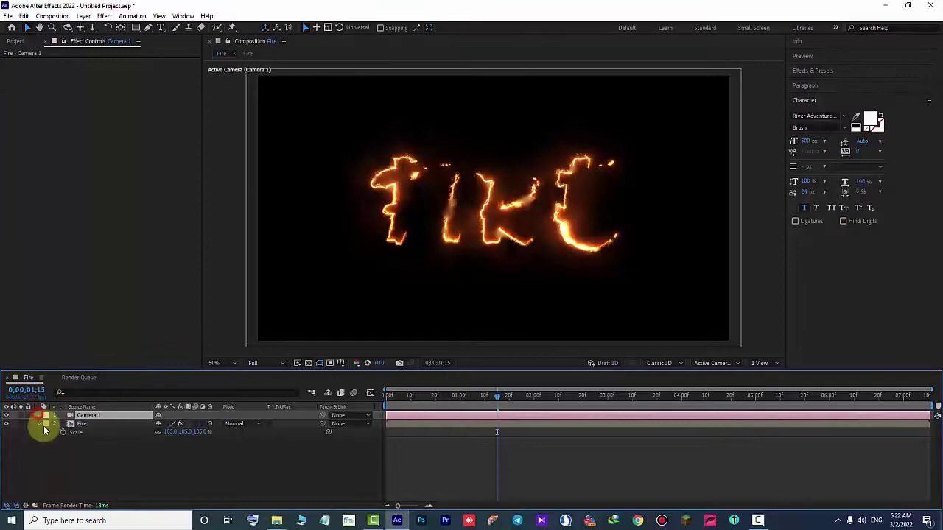
Step: Give Camera 1's Point of Interest the expression wiggle(4,15)
click(48, 417)
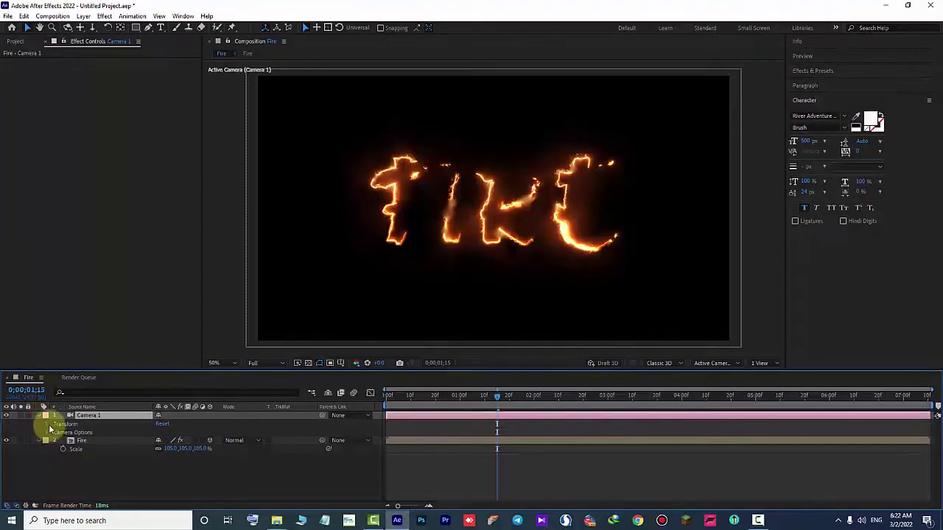
click(47, 426)
click(68, 433)
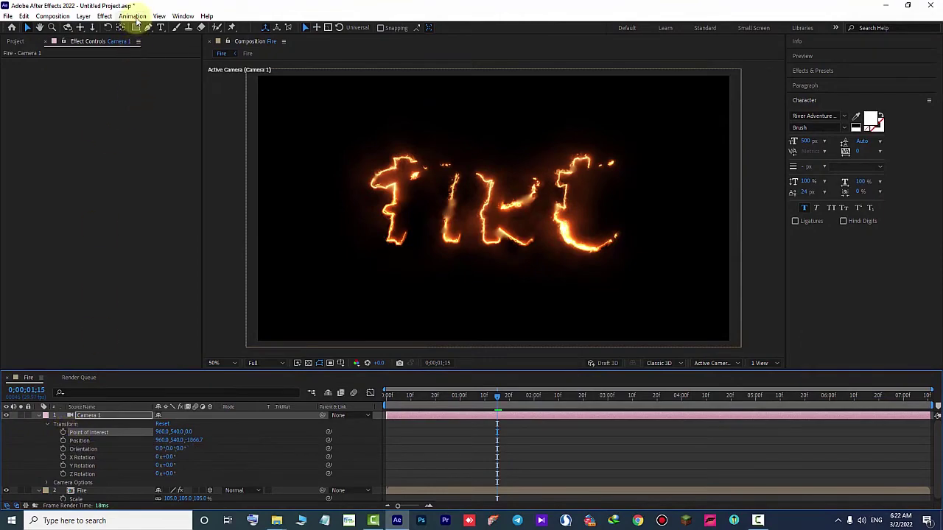
click(133, 17)
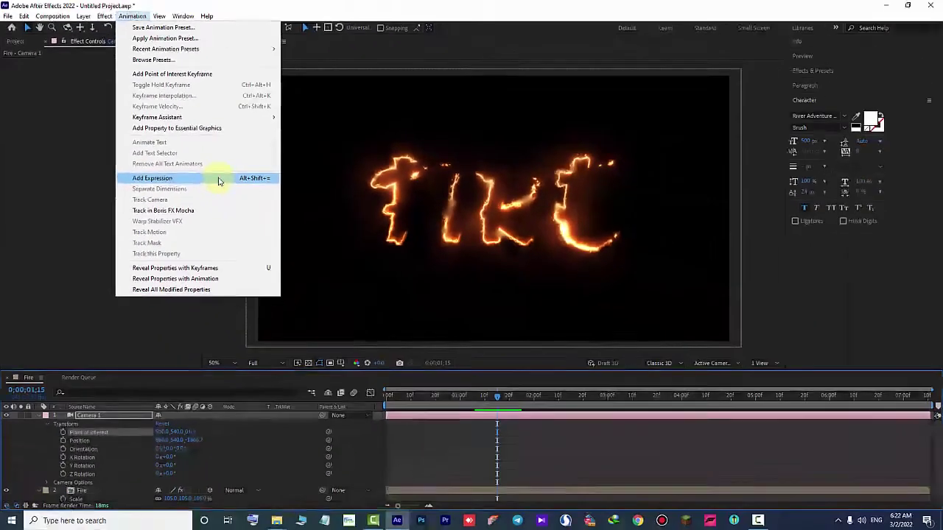
click(218, 180)
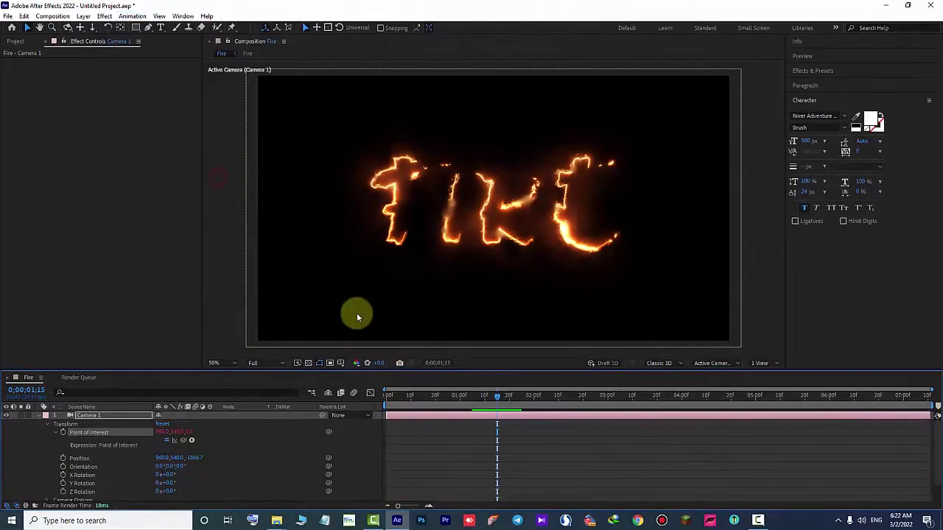
text(w)
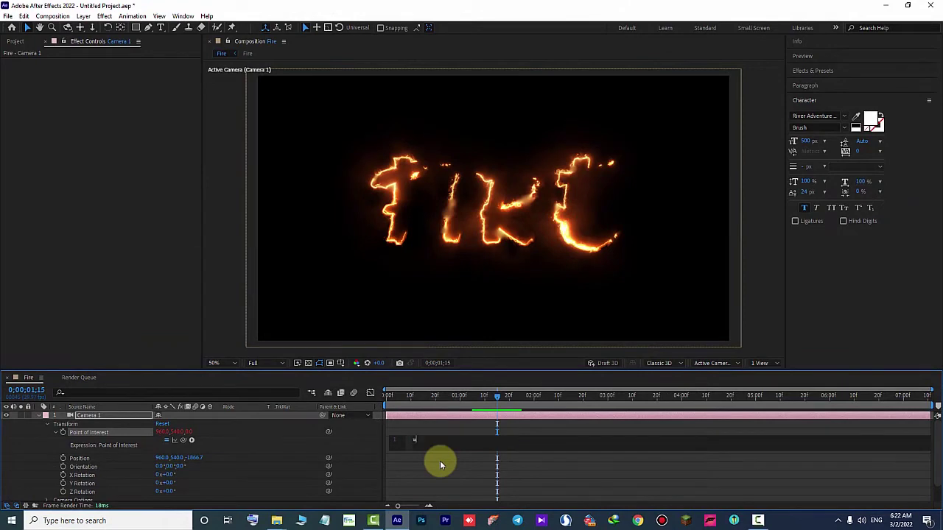
text(iggle)
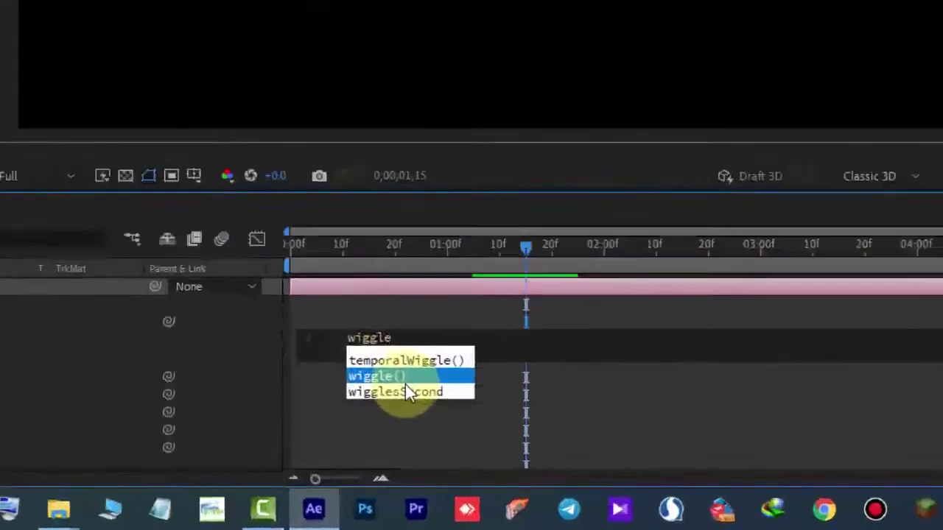
text(9)
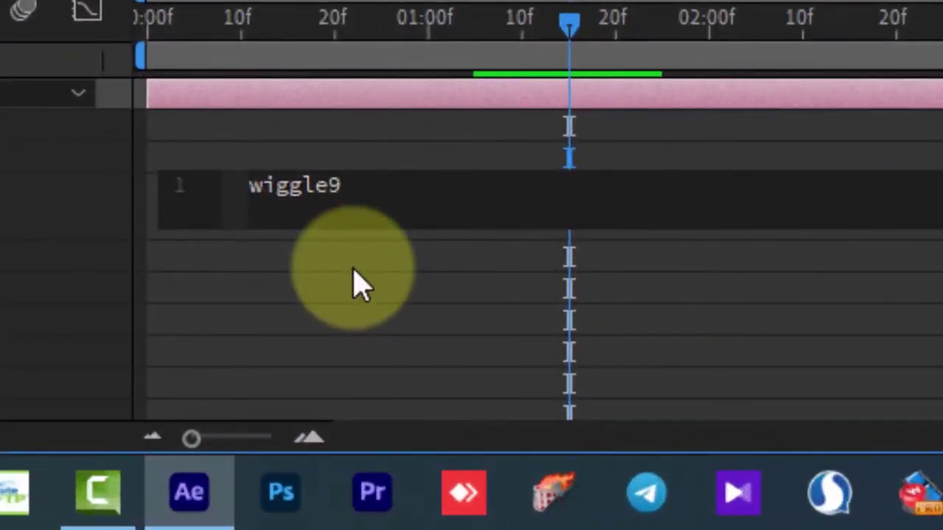
key(BackSpace)
text((4,15))
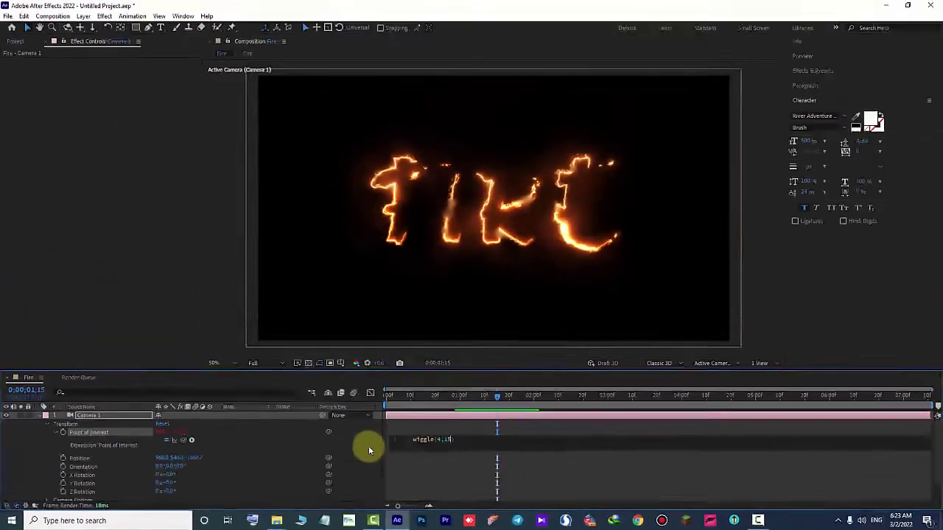
click(369, 446)
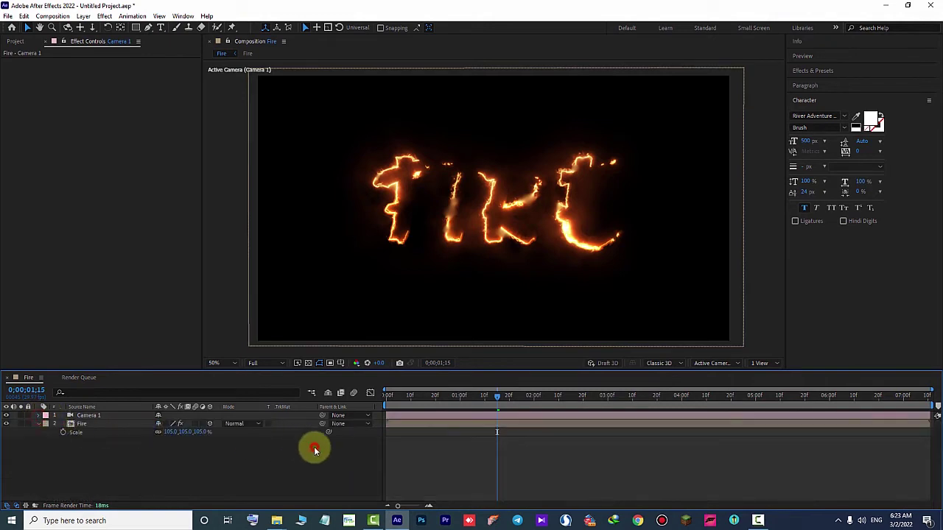
Step: Preview the FIRE word burning under the camera shake, then stop playback and select Camera 1
key(KP_0)
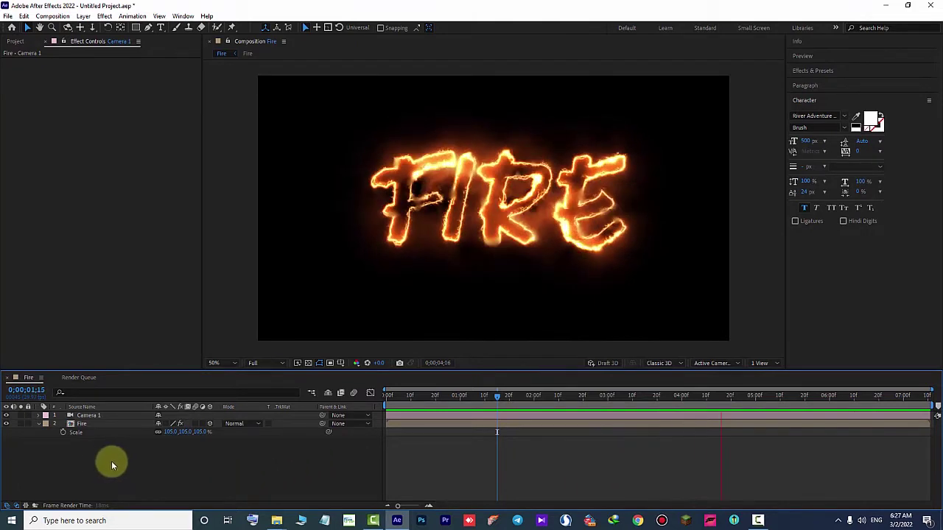
key(space)
click(98, 415)
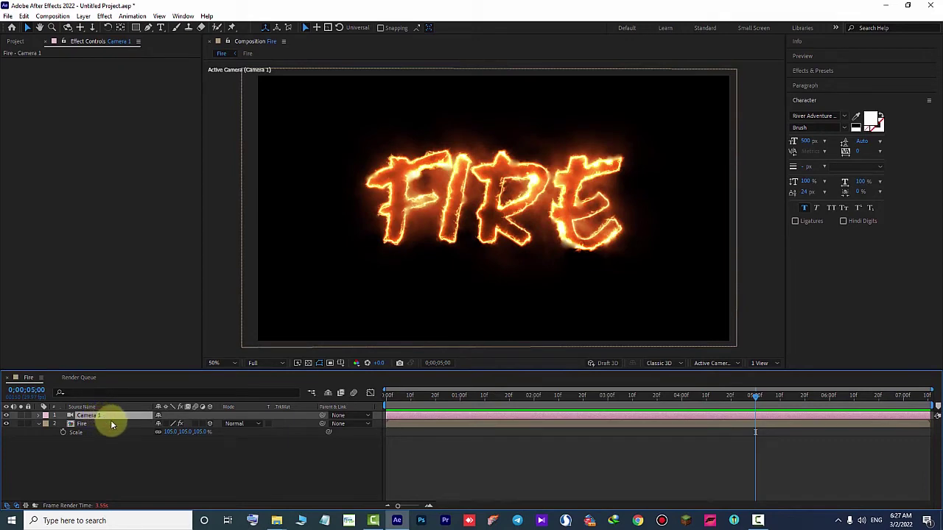
Step: Change Camera 1's Point of Interest expression from wiggle(4,15) to wiggle(3,10)
key(u)
key(u)
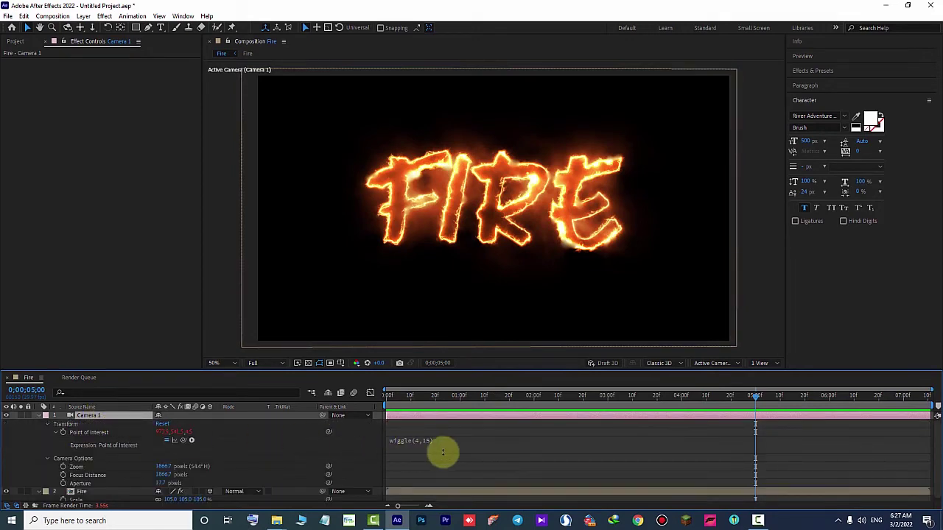
click(423, 444)
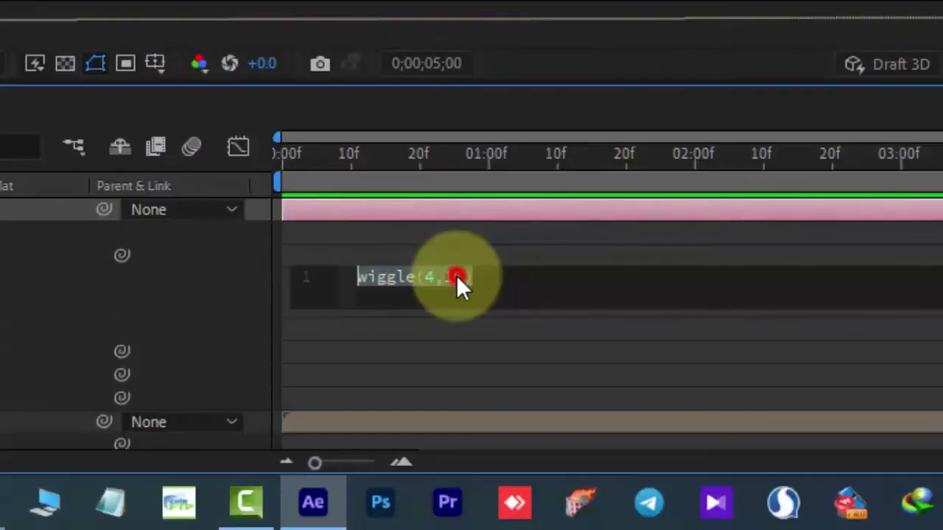
click(456, 276)
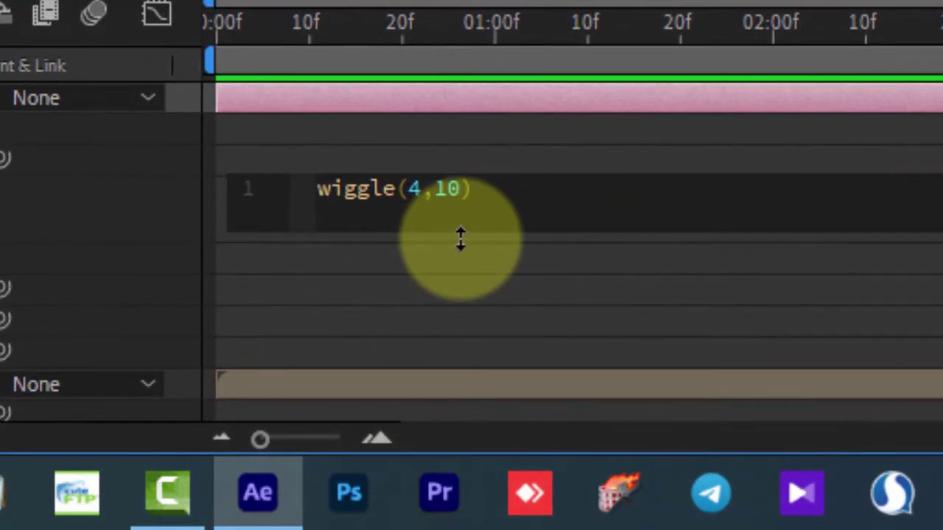
click(103, 225)
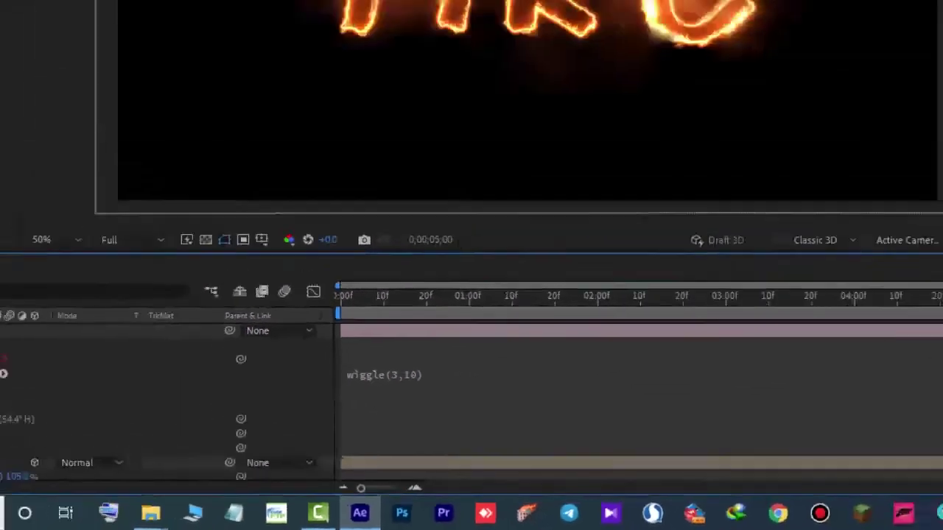
Step: Move the current time back earlier and preview the gentler camera wiggle over FIRE
click(39, 415)
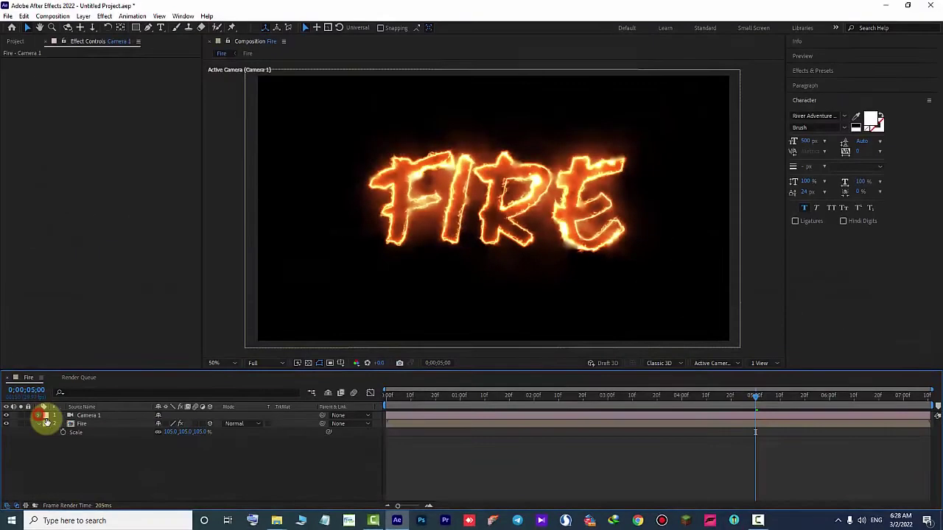
click(326, 452)
drag(427, 401, 619, 417)
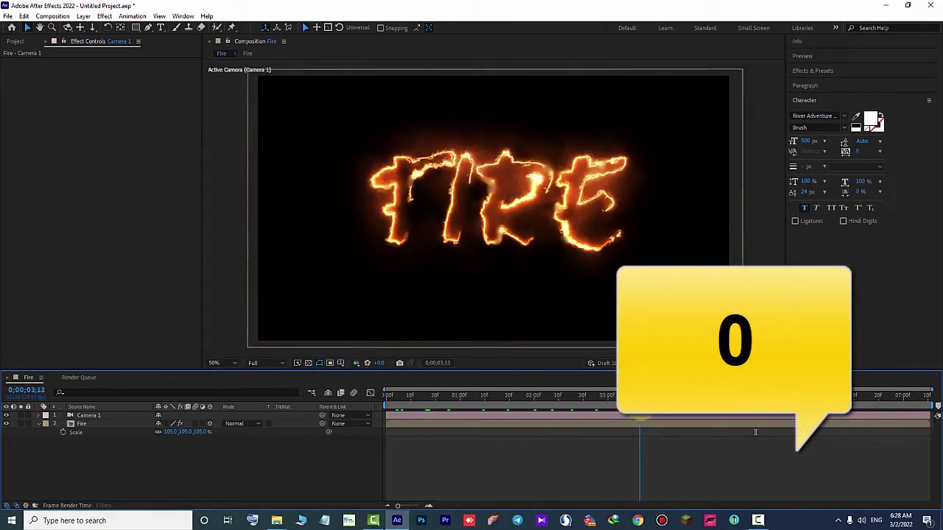
key(space)
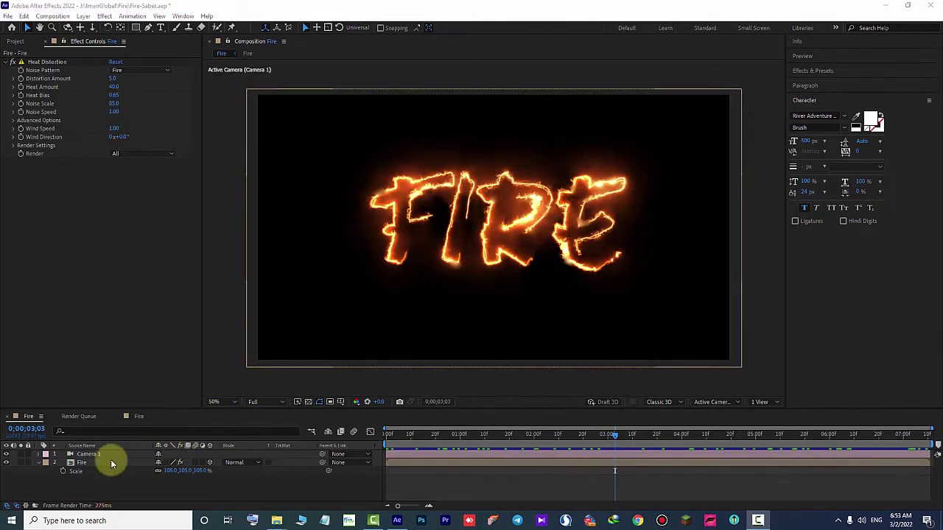
Step: Inside the Fire precomp, set the second Saber layer's blending mode to Add
click(104, 462)
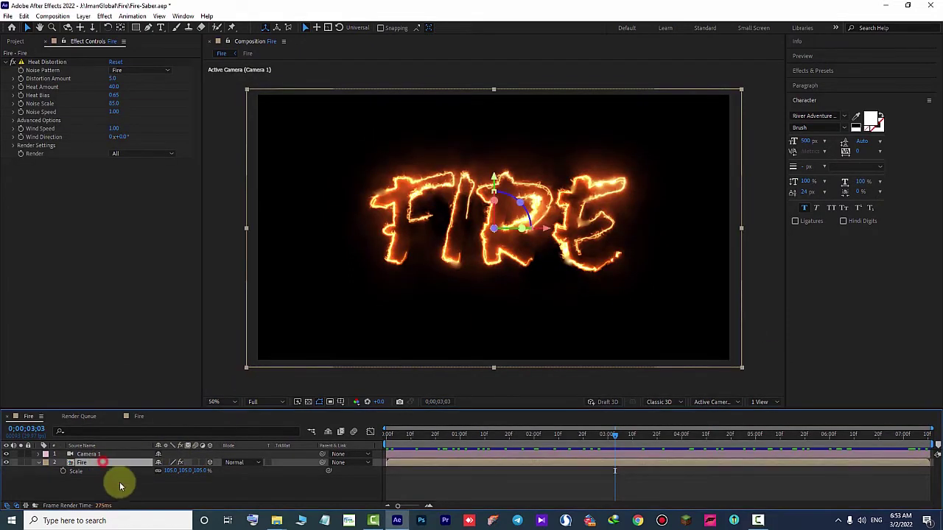
double_click(132, 467)
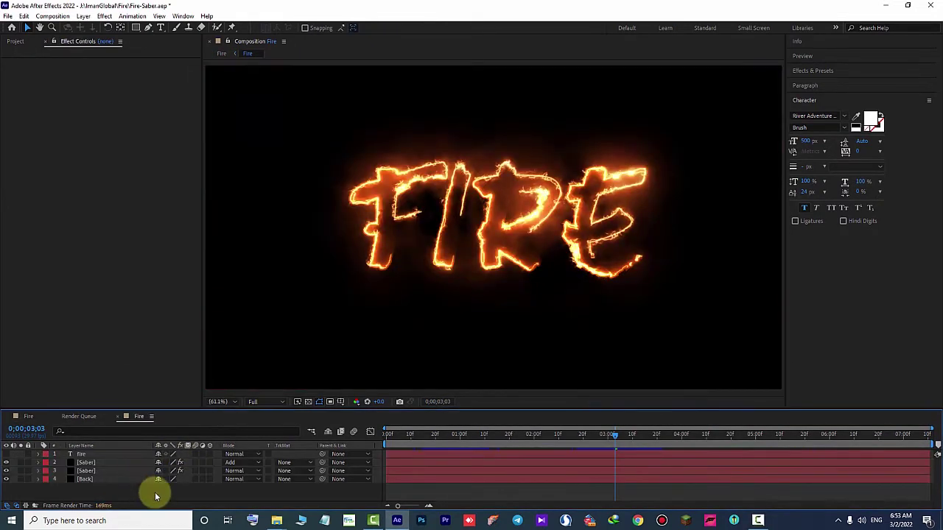
click(121, 470)
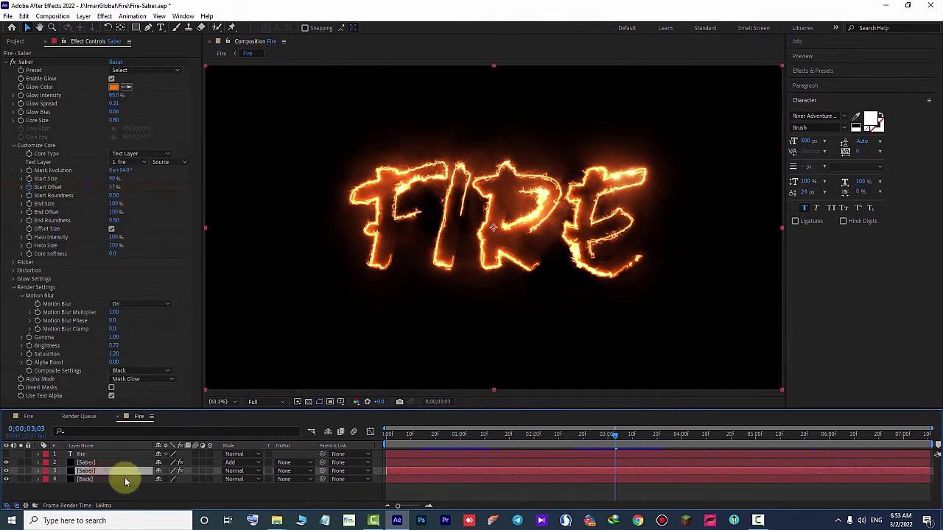
click(240, 470)
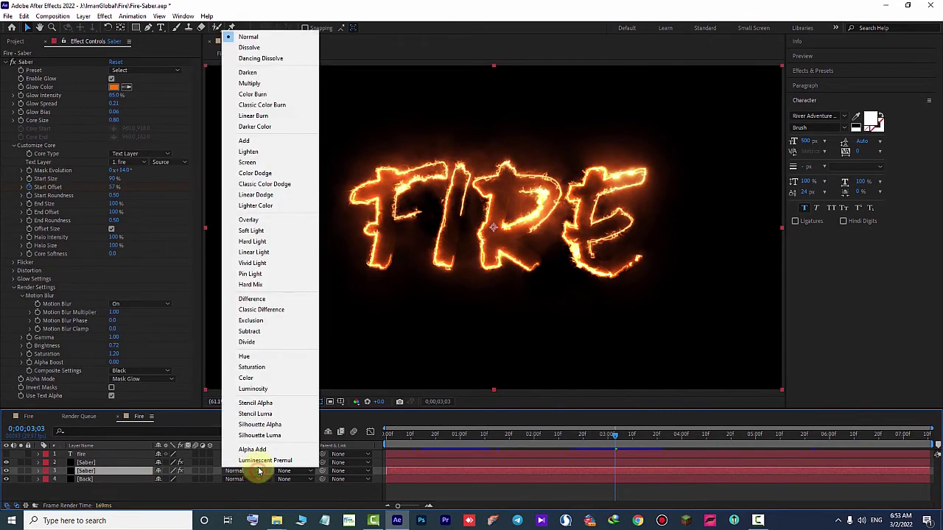
click(301, 140)
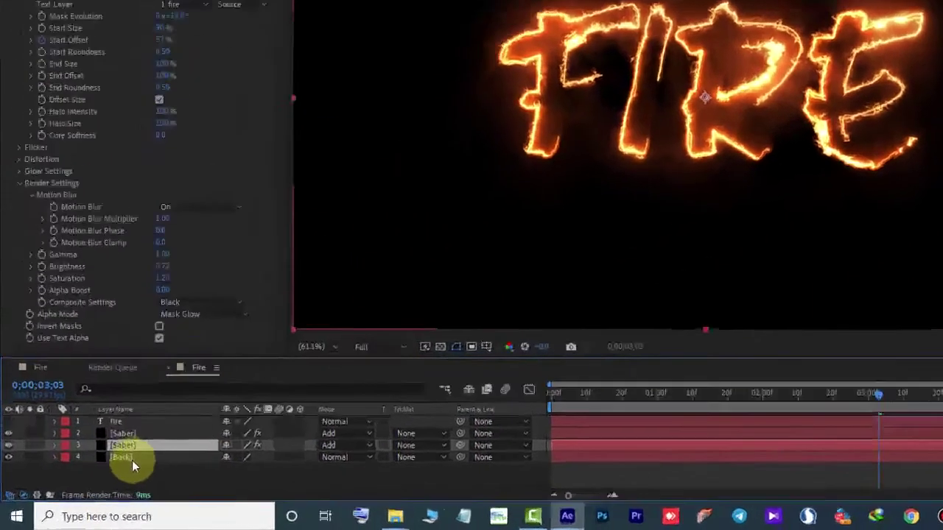
Step: Hide the Back layer and return to the main Fire composition
click(92, 481)
click(12, 420)
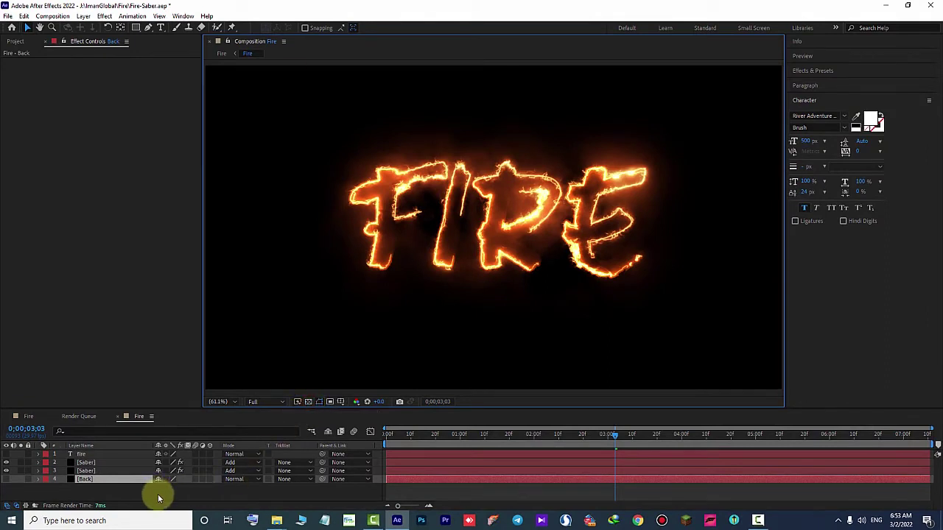
click(31, 417)
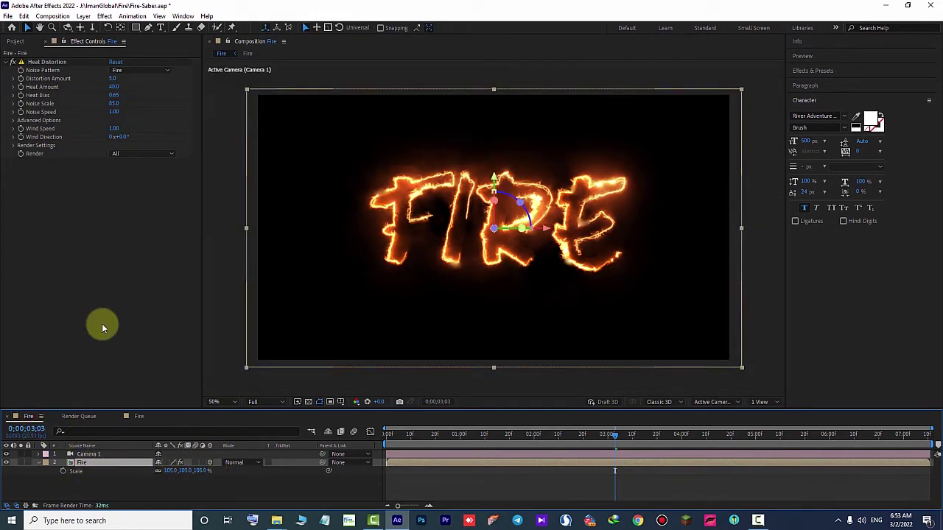
Step: Import the Particles_02.mp4 clip as a single file into the Project panel
click(15, 41)
right_click(115, 223)
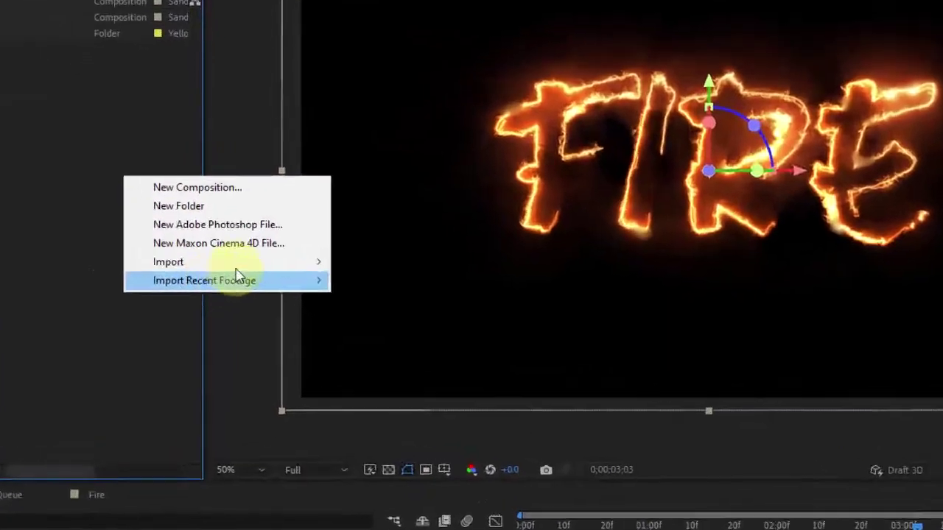
mouse_move(221, 281)
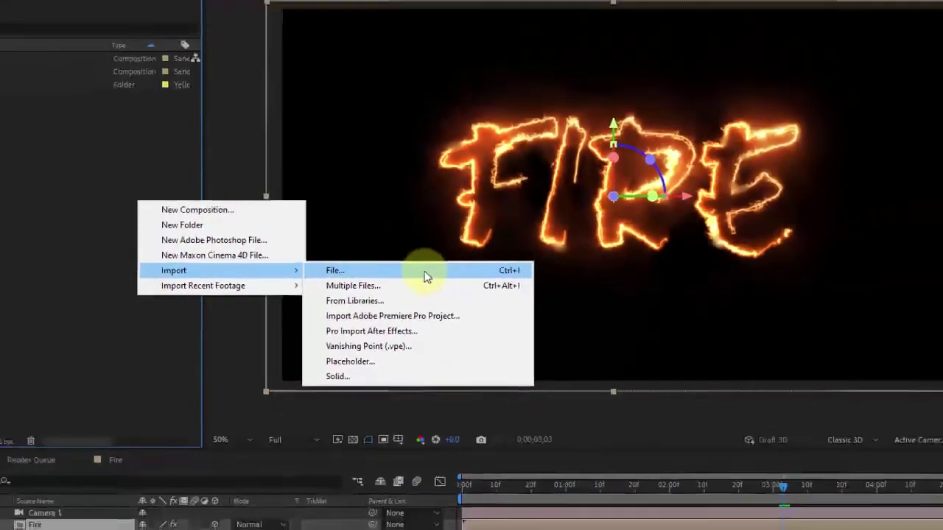
click(519, 253)
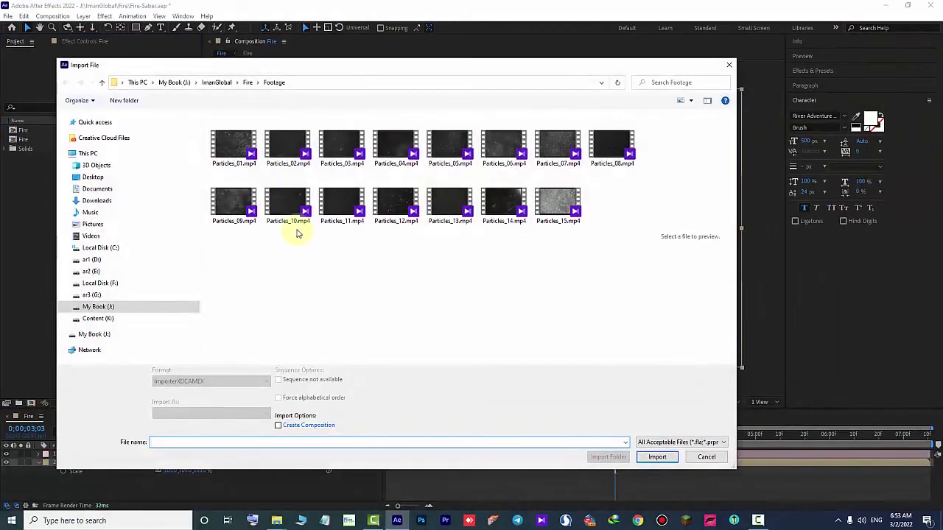
click(276, 142)
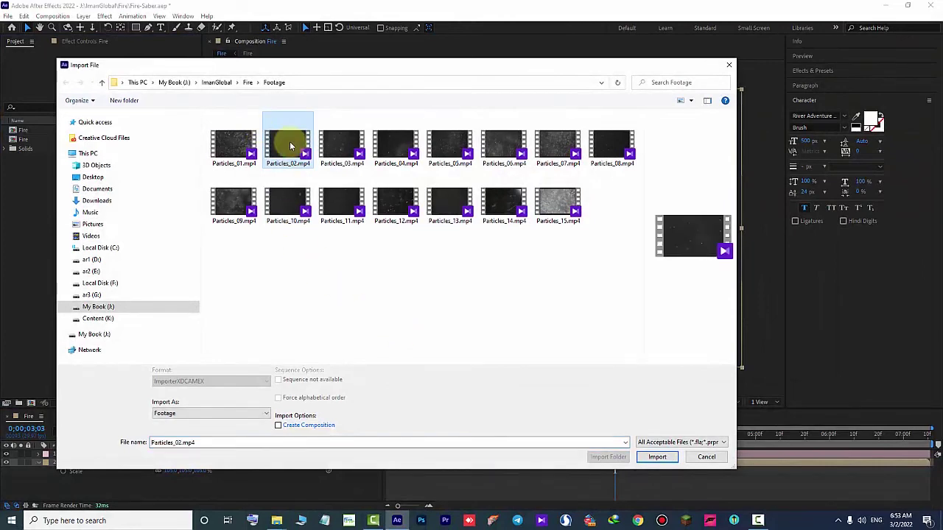
click(658, 456)
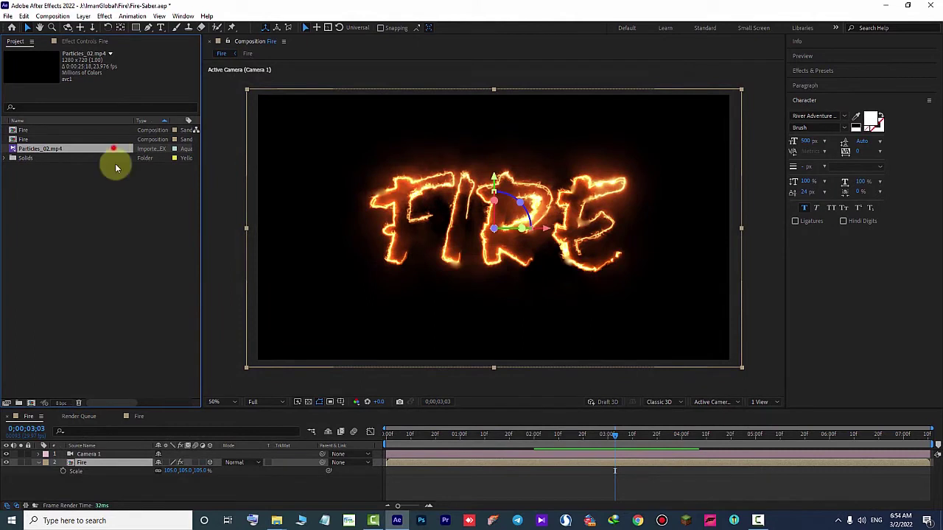
Step: Place Particles_02.mp4 beneath the other layers and set the Fire layer's blending mode to Screen
drag(187, 381, 185, 480)
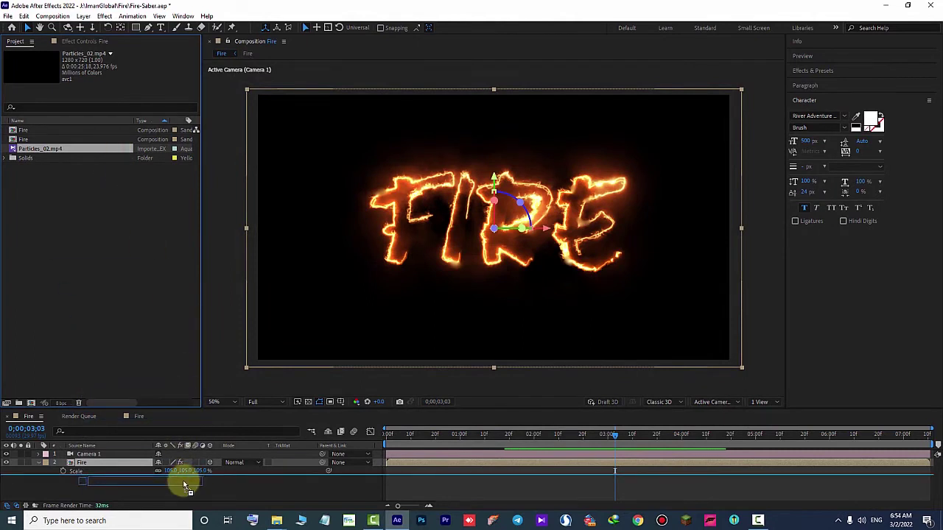
drag(185, 484, 185, 485)
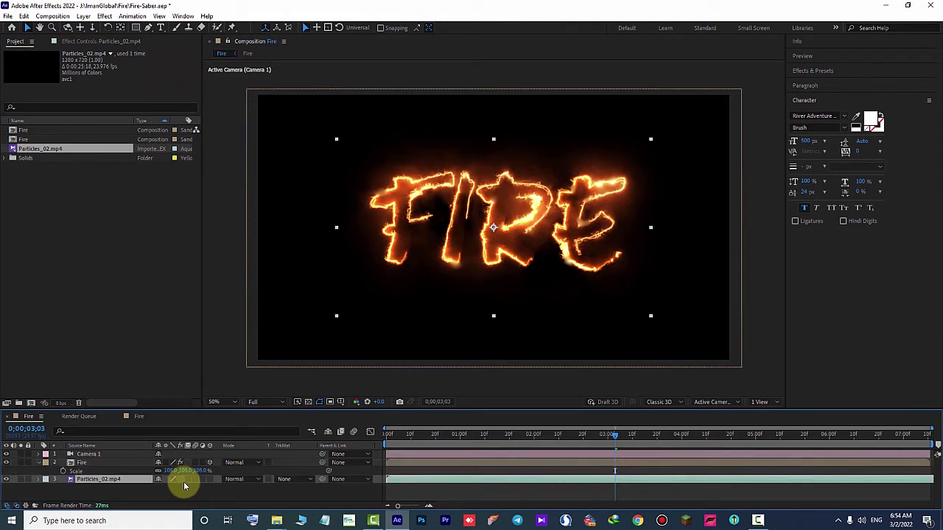
click(110, 463)
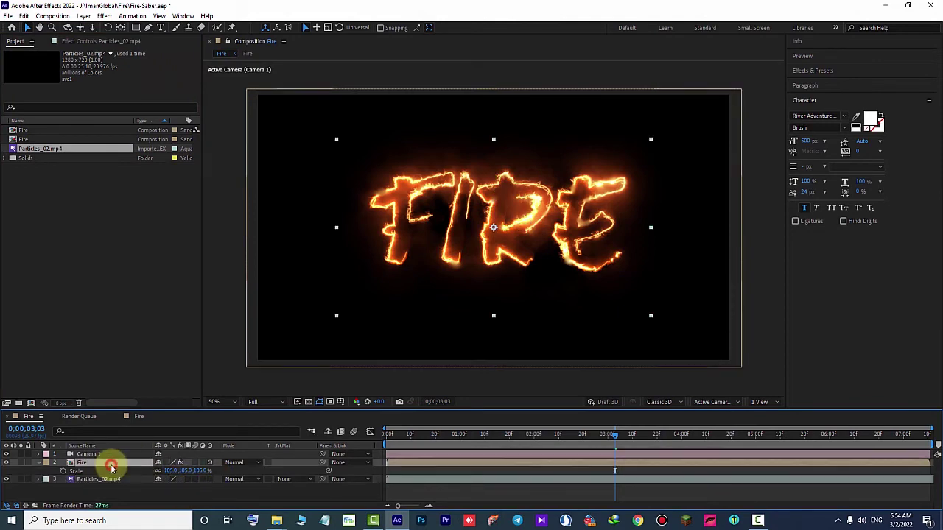
click(251, 463)
click(248, 154)
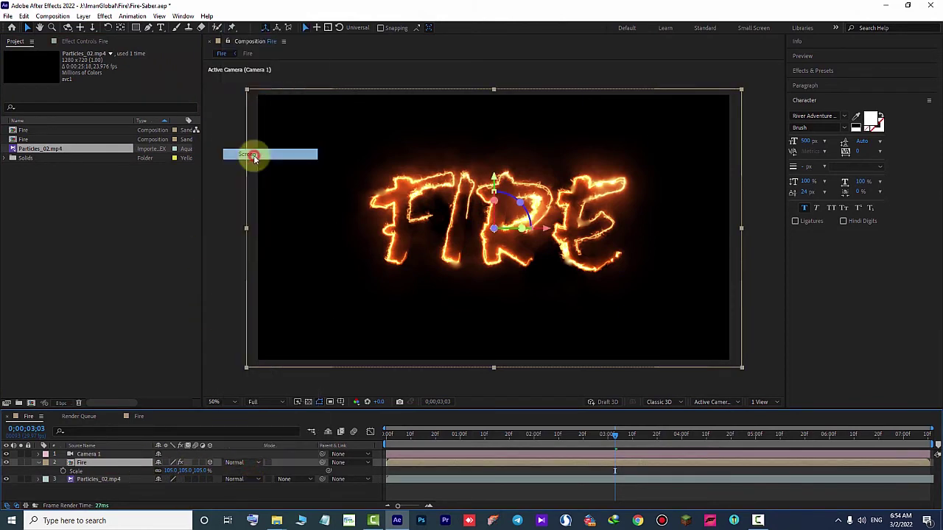
Step: Fit the Particles_02.mp4 layer to the composition size with Transform > Fit to Comp
click(115, 479)
right_click(134, 484)
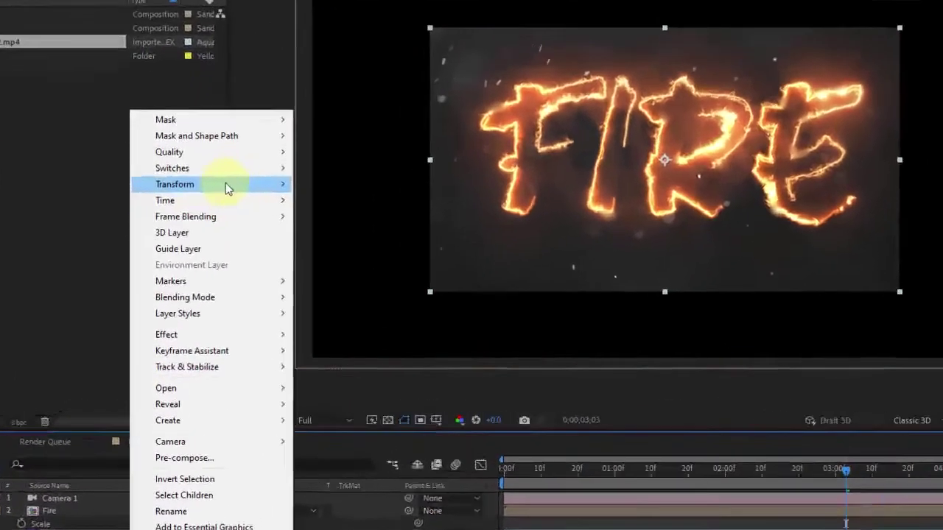
mouse_move(225, 185)
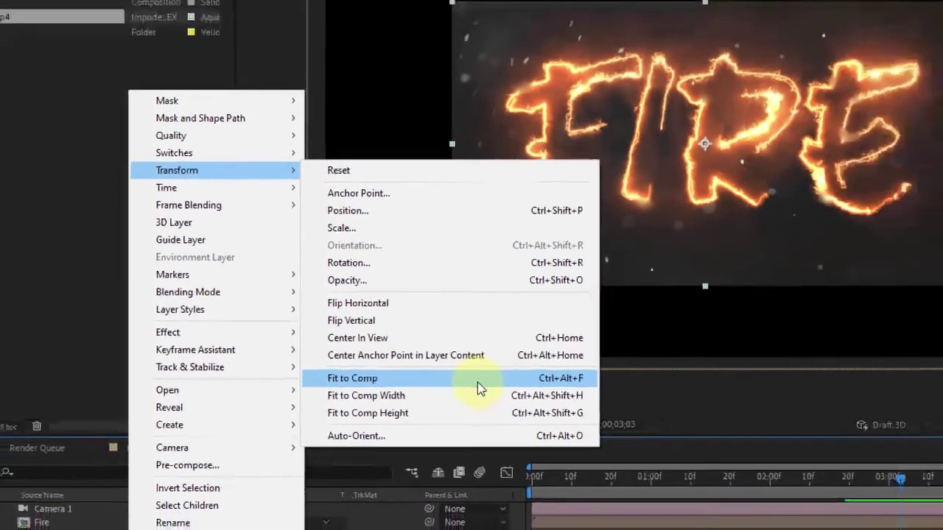
click(531, 384)
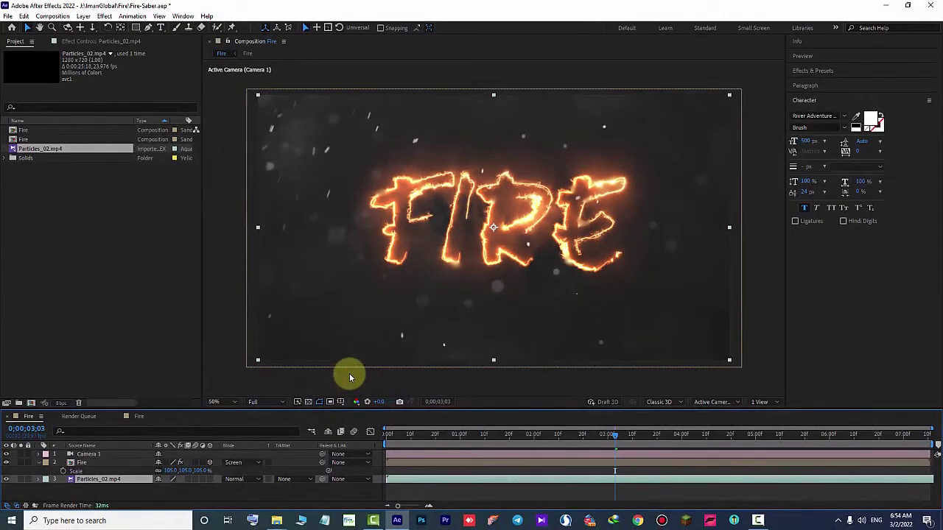
click(97, 41)
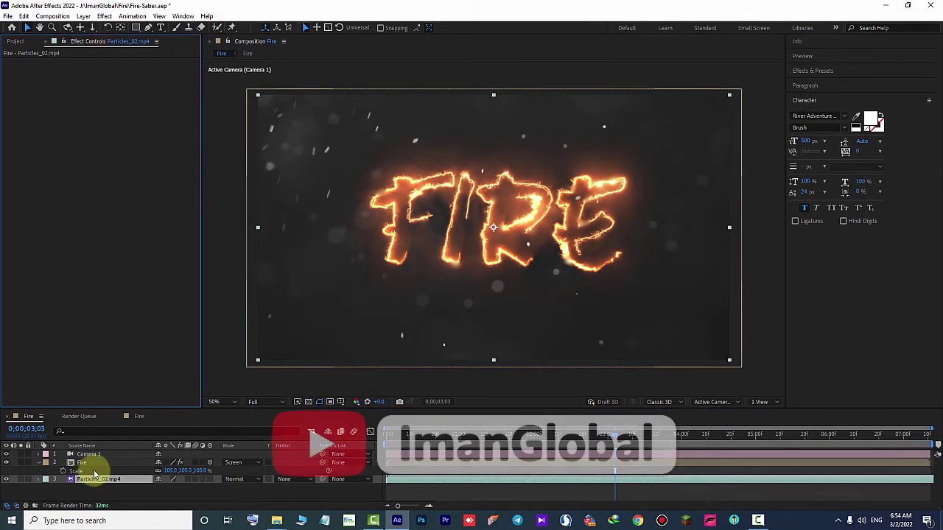
Step: Add a Curves effect to Particles_02.mp4 and bow the RGB curve down to darken it
click(104, 16)
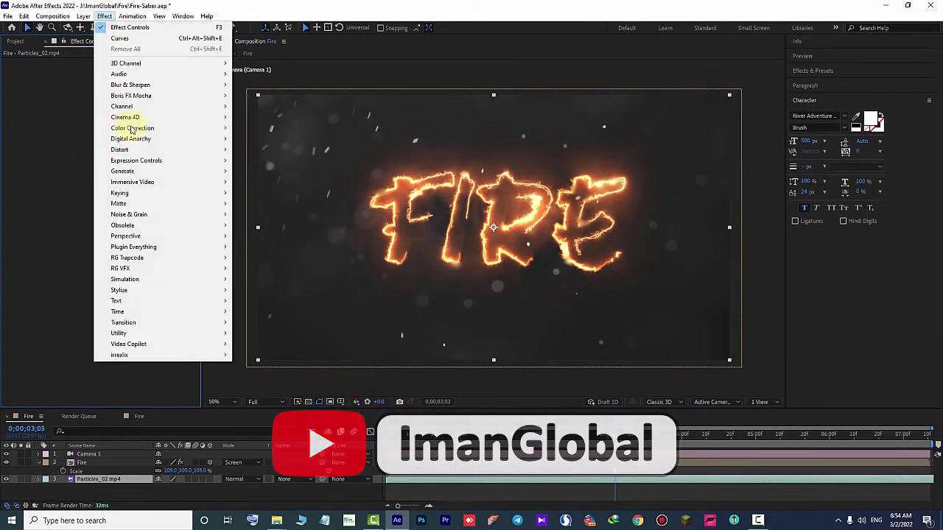
mouse_move(133, 128)
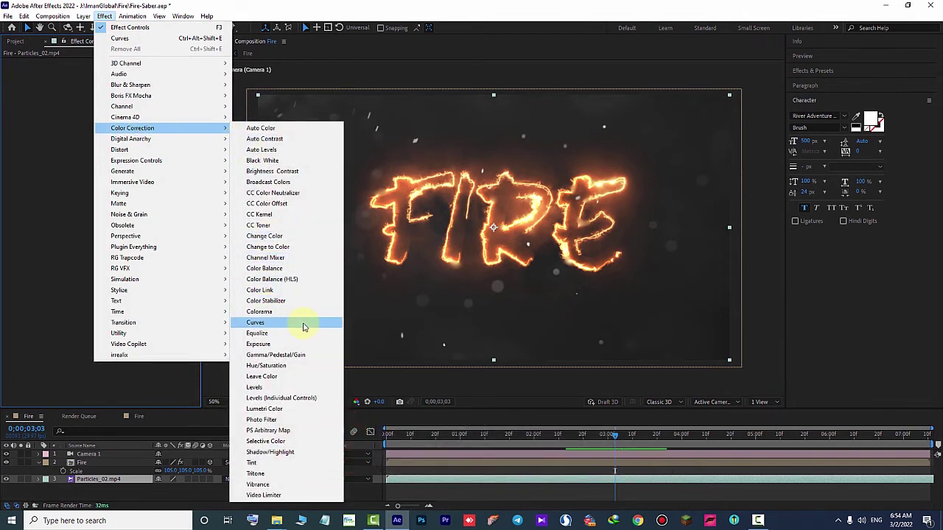
click(304, 326)
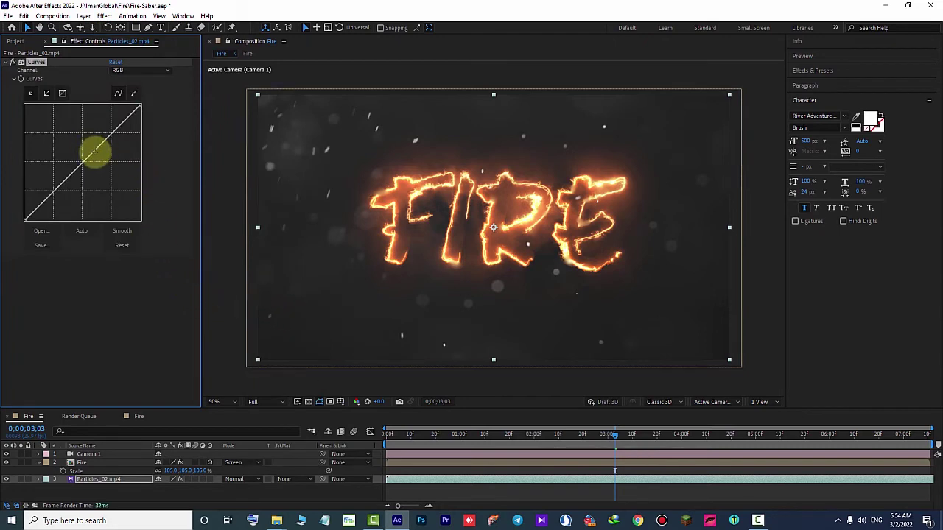
mouse_move(95, 151)
mouse_down()
mouse_move(103, 168)
mouse_move(74, 194)
mouse_move(96, 161)
mouse_move(82, 191)
mouse_up()
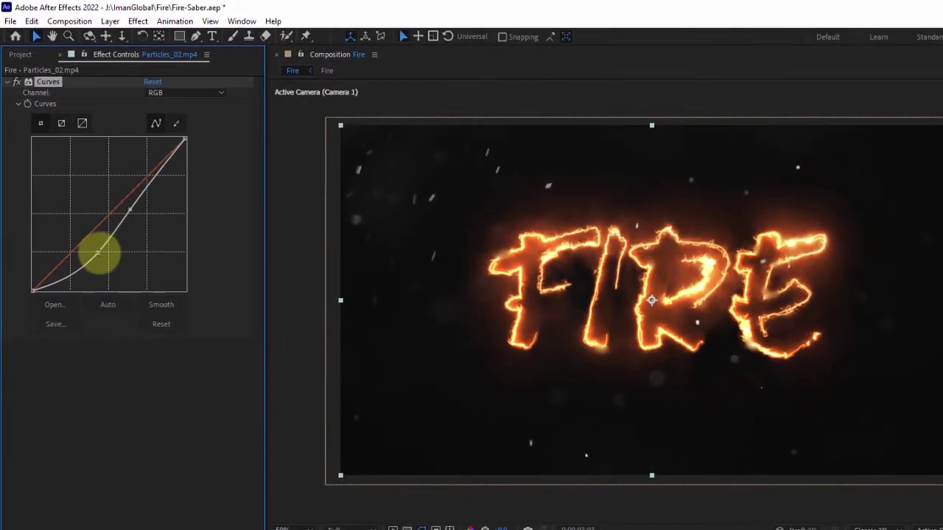
drag(97, 253, 102, 255)
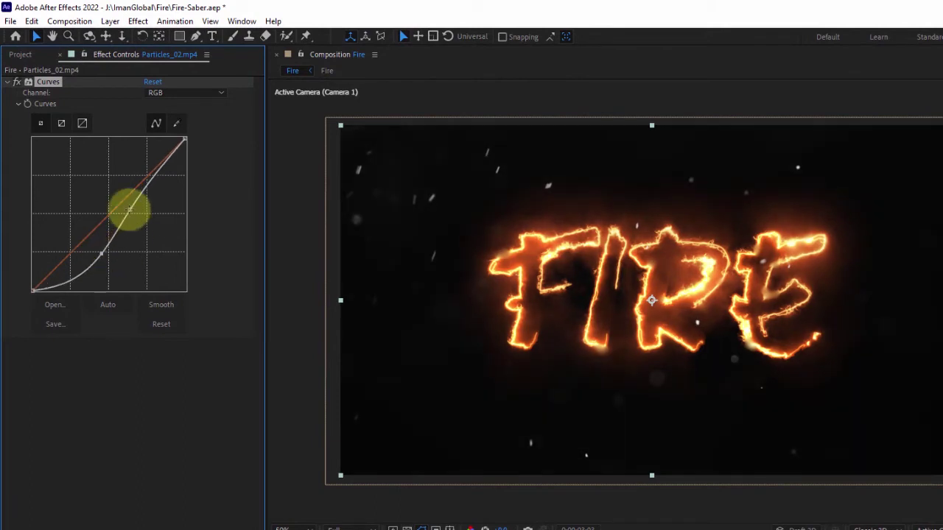
drag(126, 207, 126, 211)
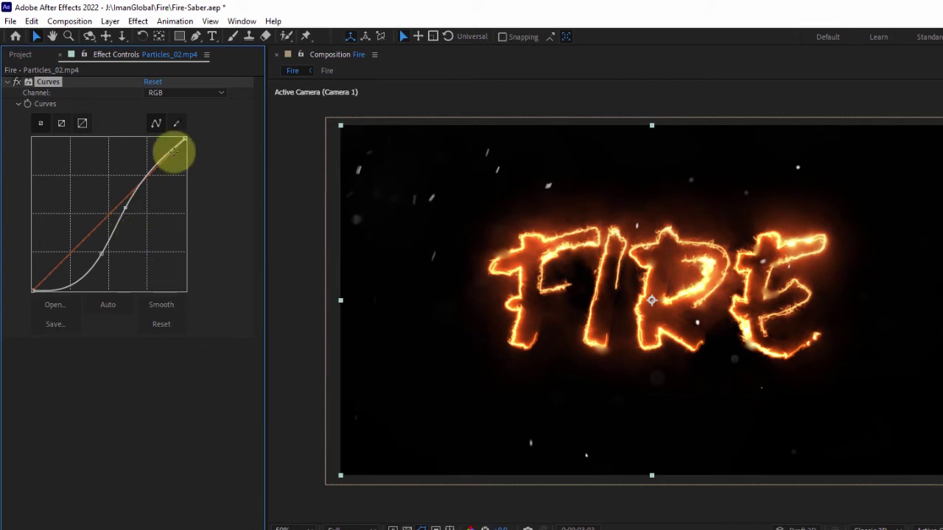
Step: Jump to frame 0;01;06 and bend the Green channel curve down to reduce green
click(198, 92)
click(187, 123)
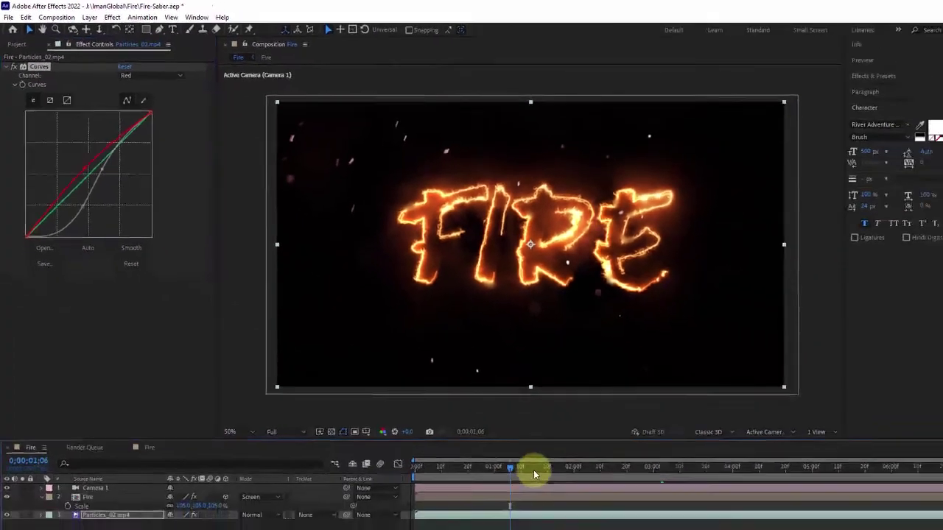
drag(516, 433, 458, 426)
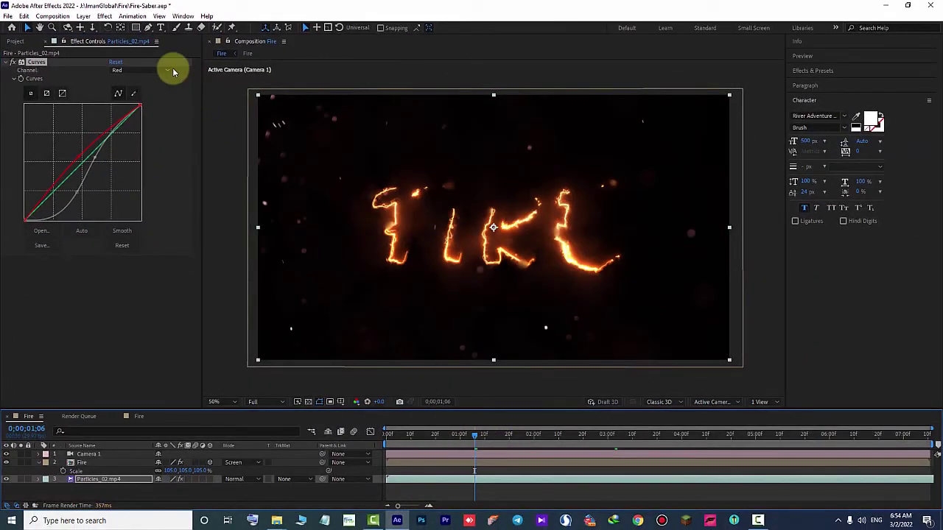
click(154, 68)
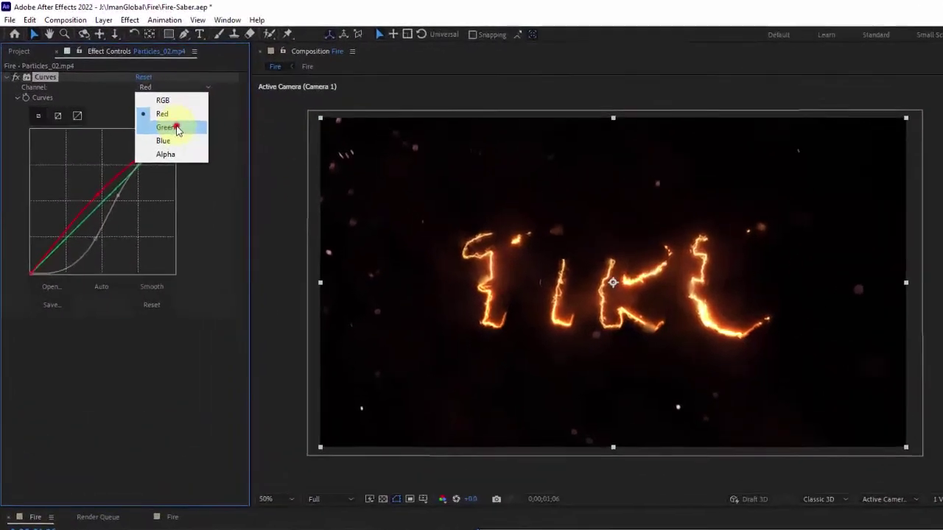
click(175, 128)
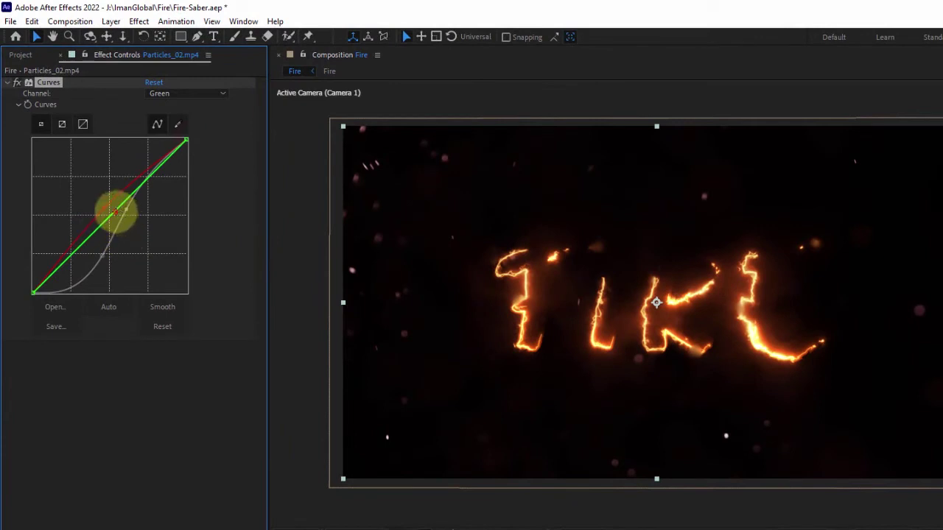
drag(116, 212, 127, 235)
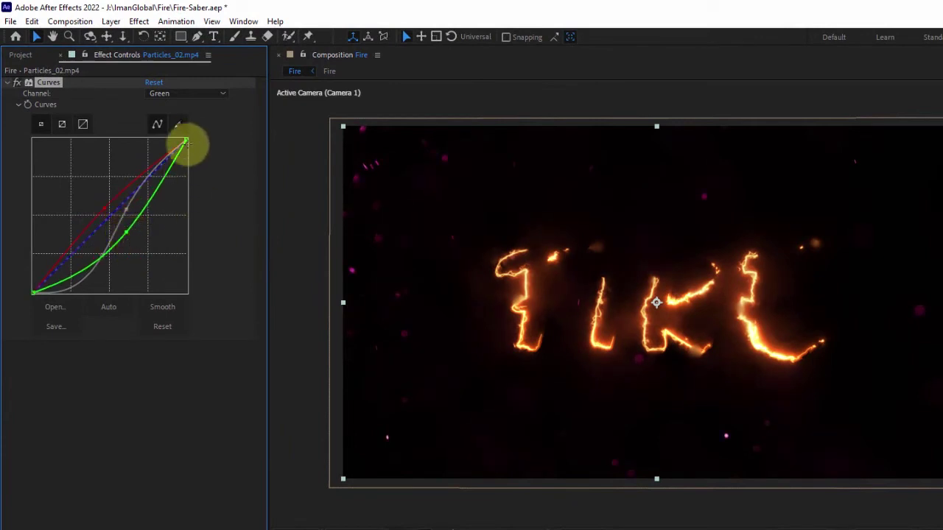
Step: Pull the Blue channel curve below the diagonal to reduce blue
click(193, 95)
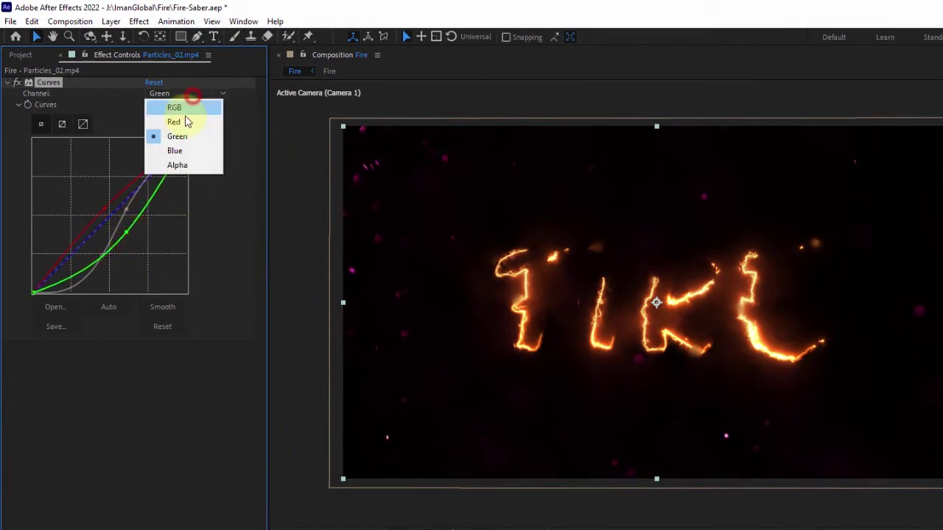
click(202, 152)
drag(114, 211, 144, 243)
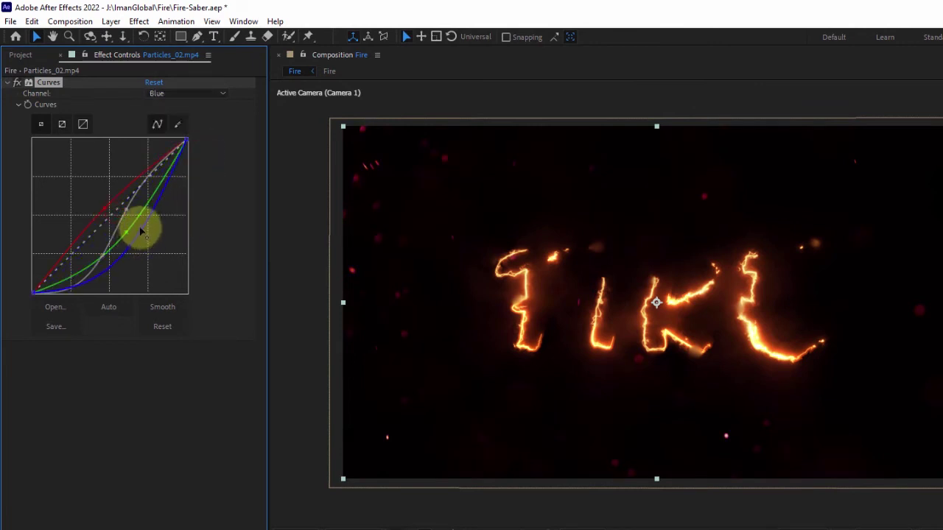
mouse_move(140, 231)
mouse_down()
mouse_move(122, 232)
mouse_move(120, 263)
mouse_up()
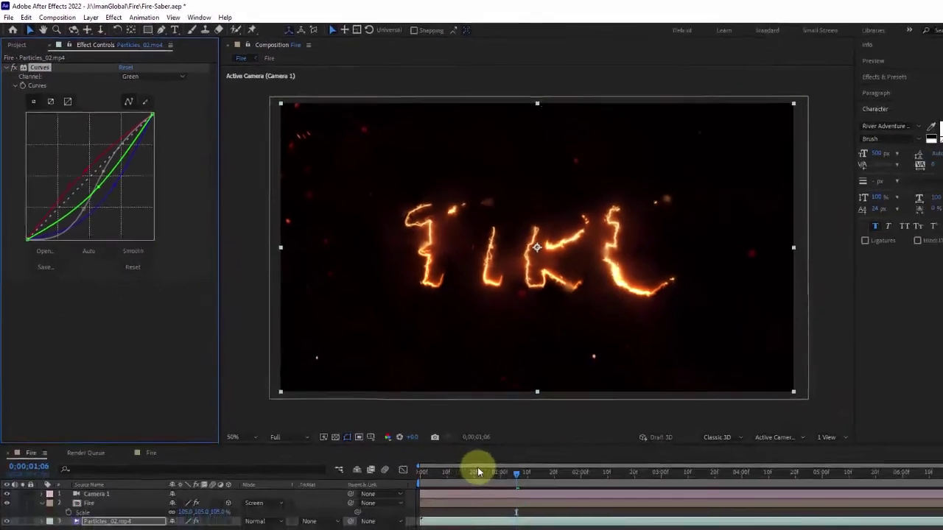
Step: Preview the grade by playing from 0;00;00;17, then return to 0;00;01;29
drag(479, 472, 418, 439)
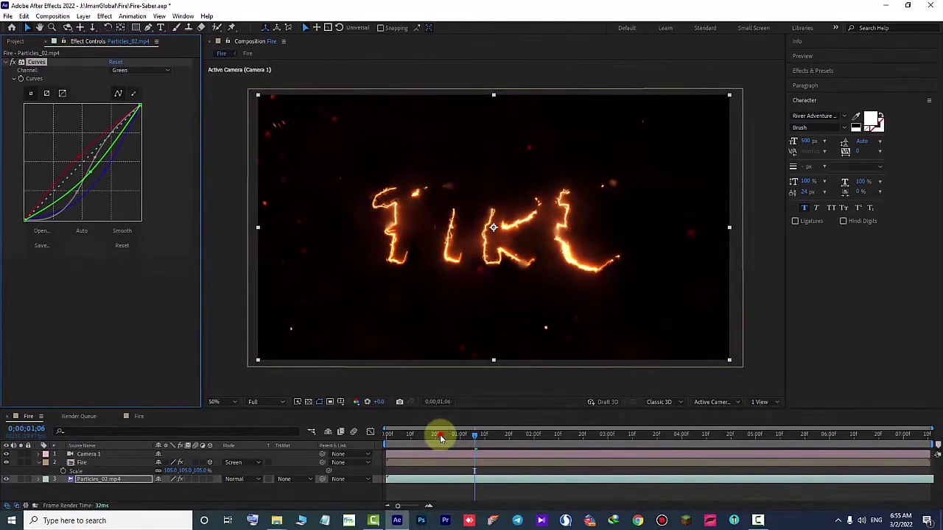
key(space)
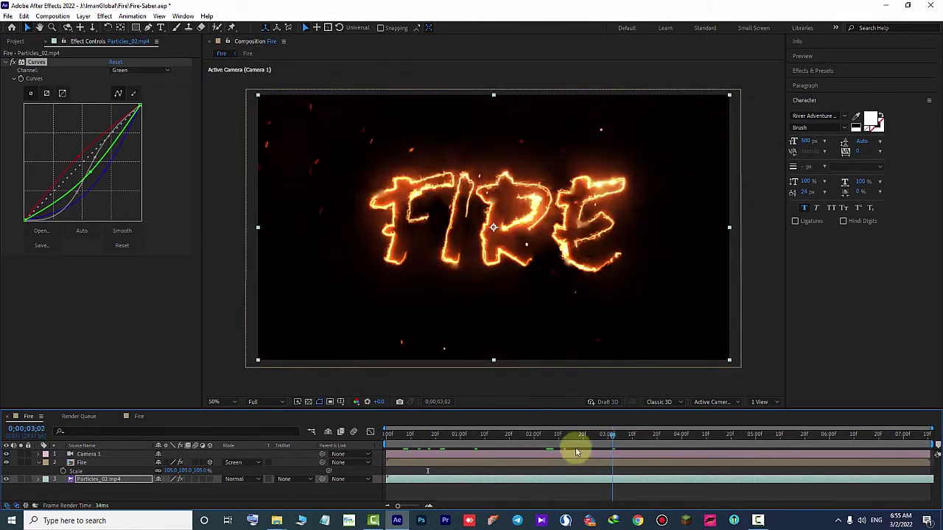
drag(572, 440, 530, 442)
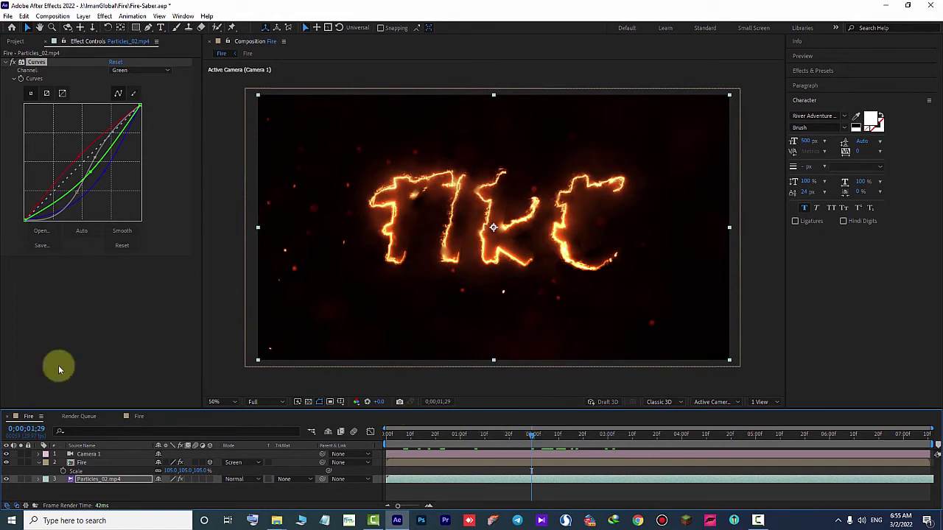
Step: Reshape the master RGB curve, raising it above the diagonal to brighten the particles
click(136, 70)
click(132, 81)
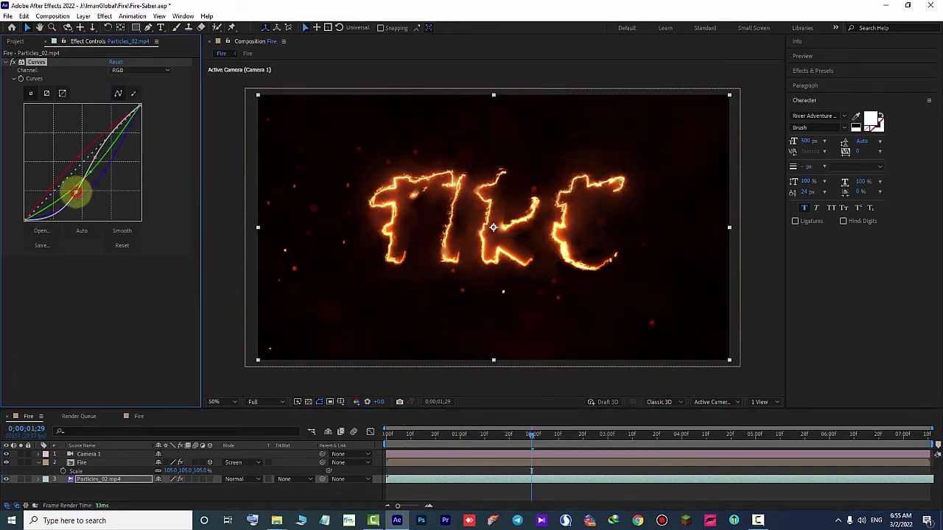
drag(76, 193, 74, 195)
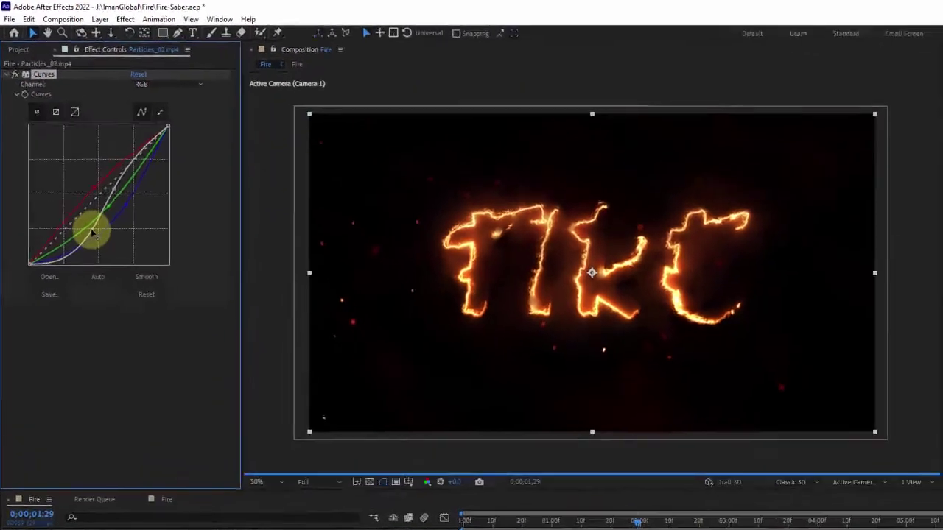
mouse_move(100, 263)
mouse_down()
mouse_move(105, 246)
mouse_move(112, 251)
mouse_up()
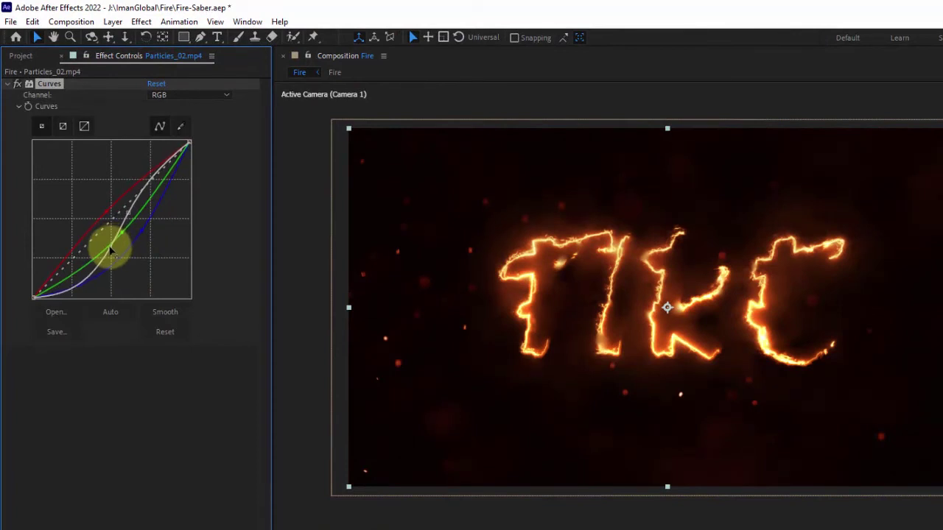
mouse_move(111, 252)
mouse_down()
mouse_move(127, 211)
mouse_move(129, 219)
mouse_up()
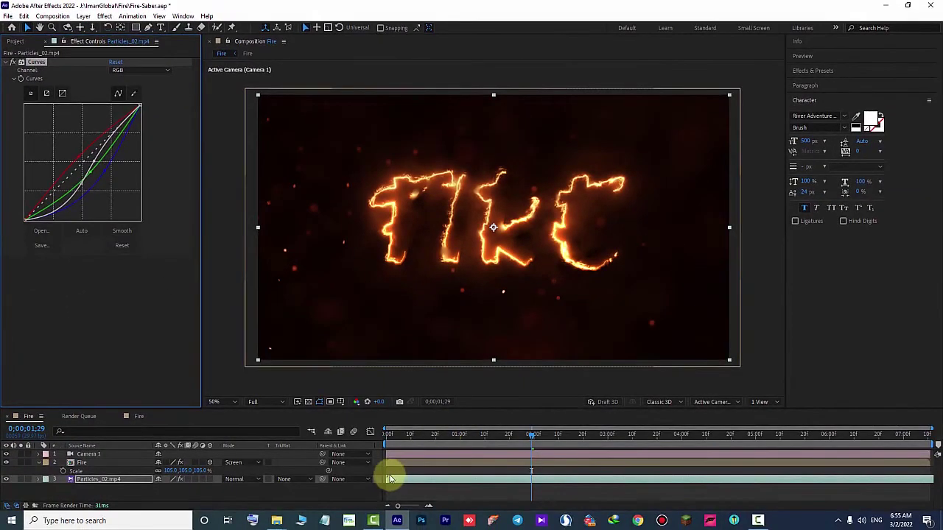
Step: Deselect the particles layer and save Fire-Saber.aep with File > Save
click(379, 489)
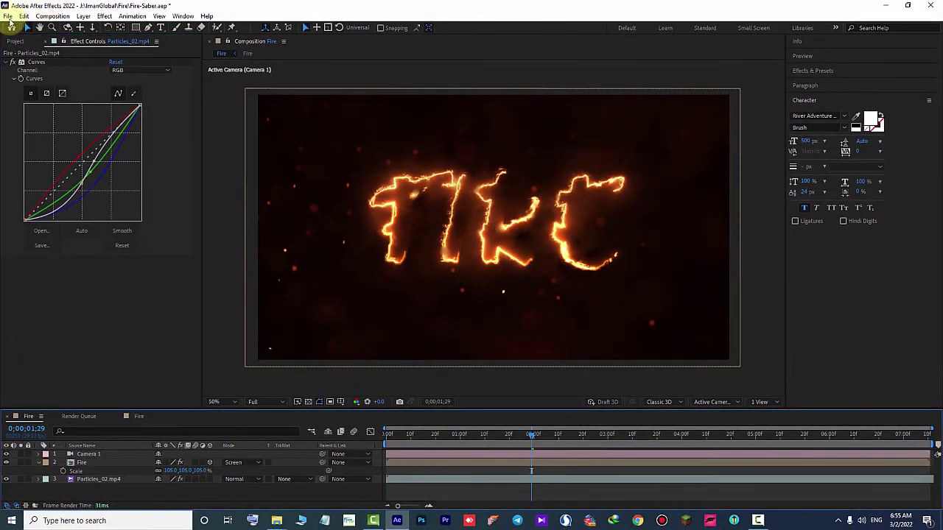
click(8, 16)
click(33, 96)
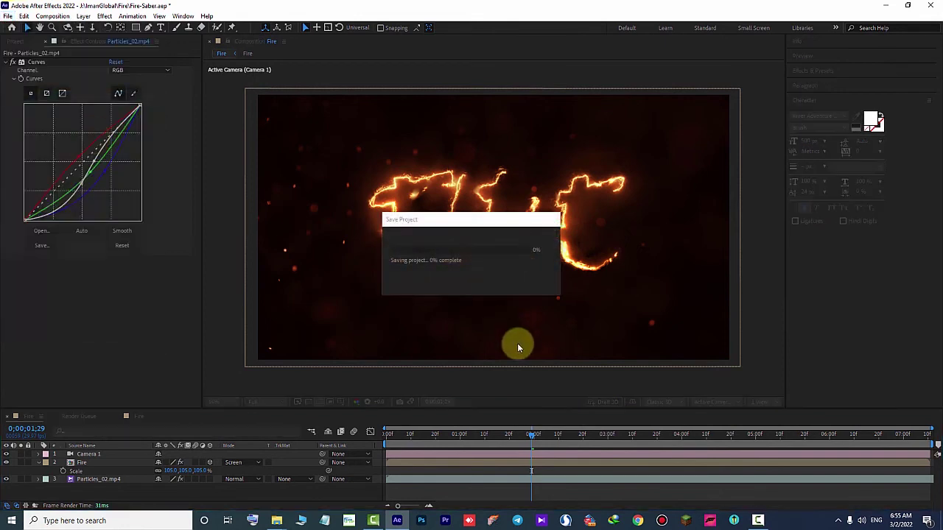
click(372, 495)
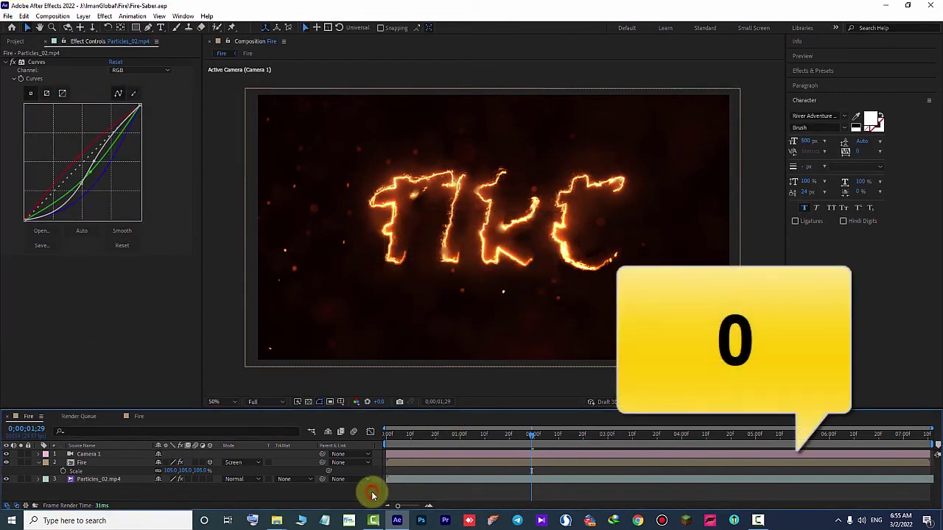